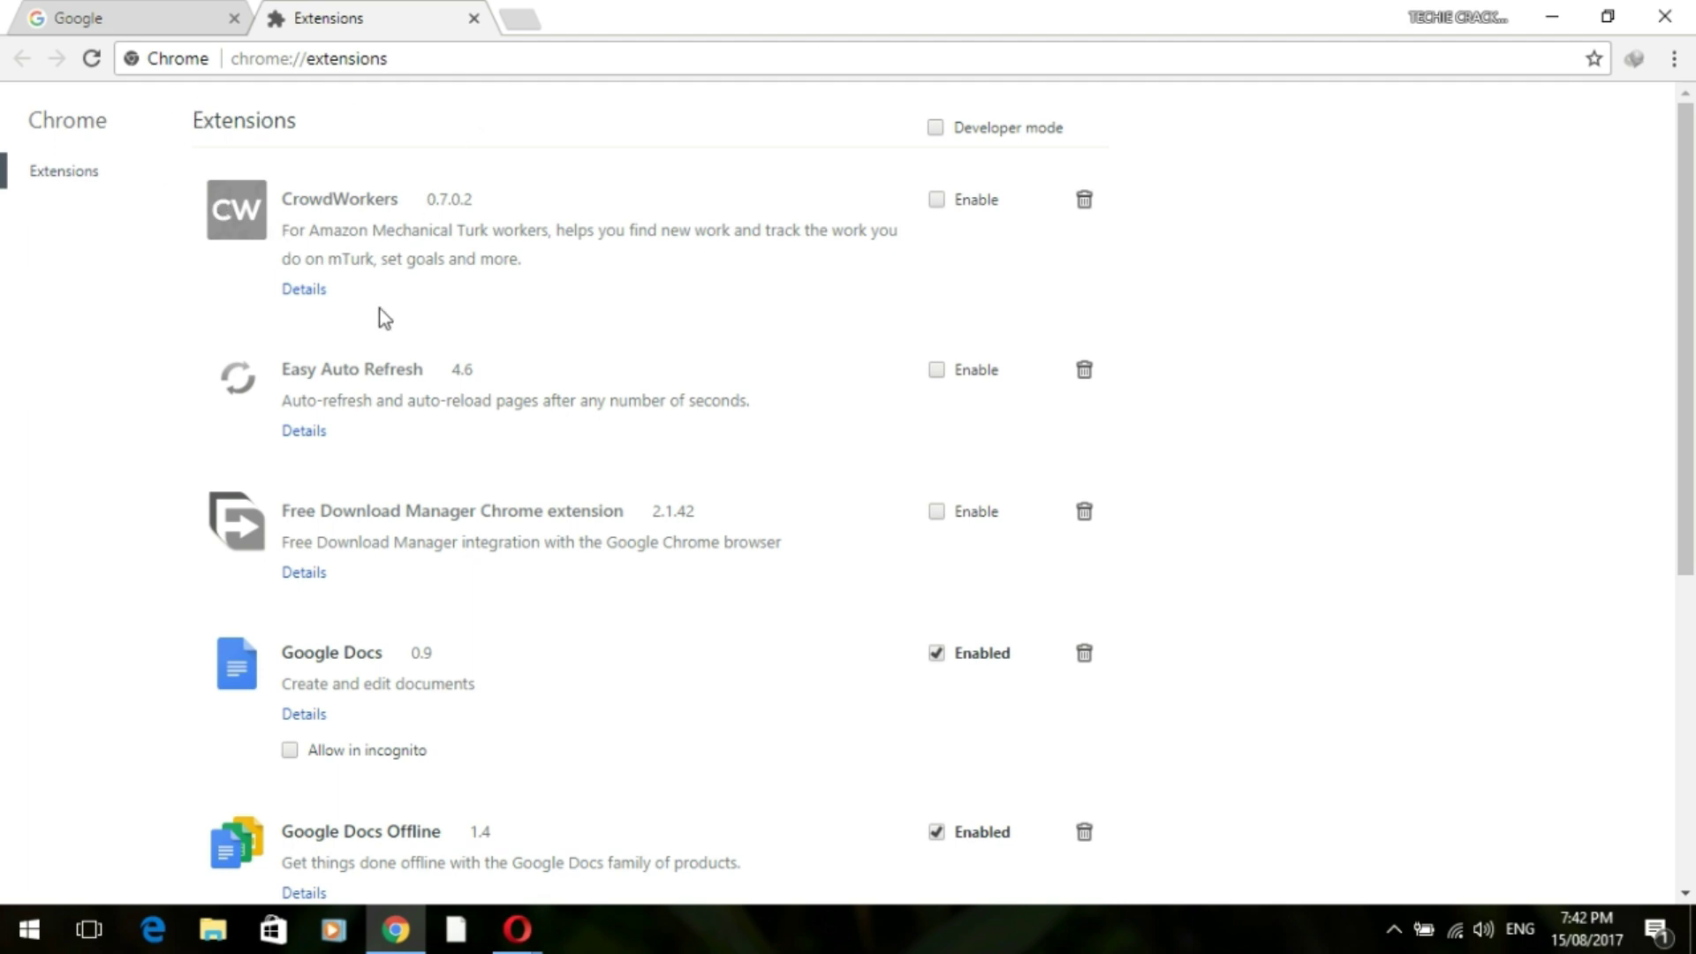
Open the Chrome Web Store from the extensions page and search it for "ticket now irctc"
scroll(629, 413, "down", 6)
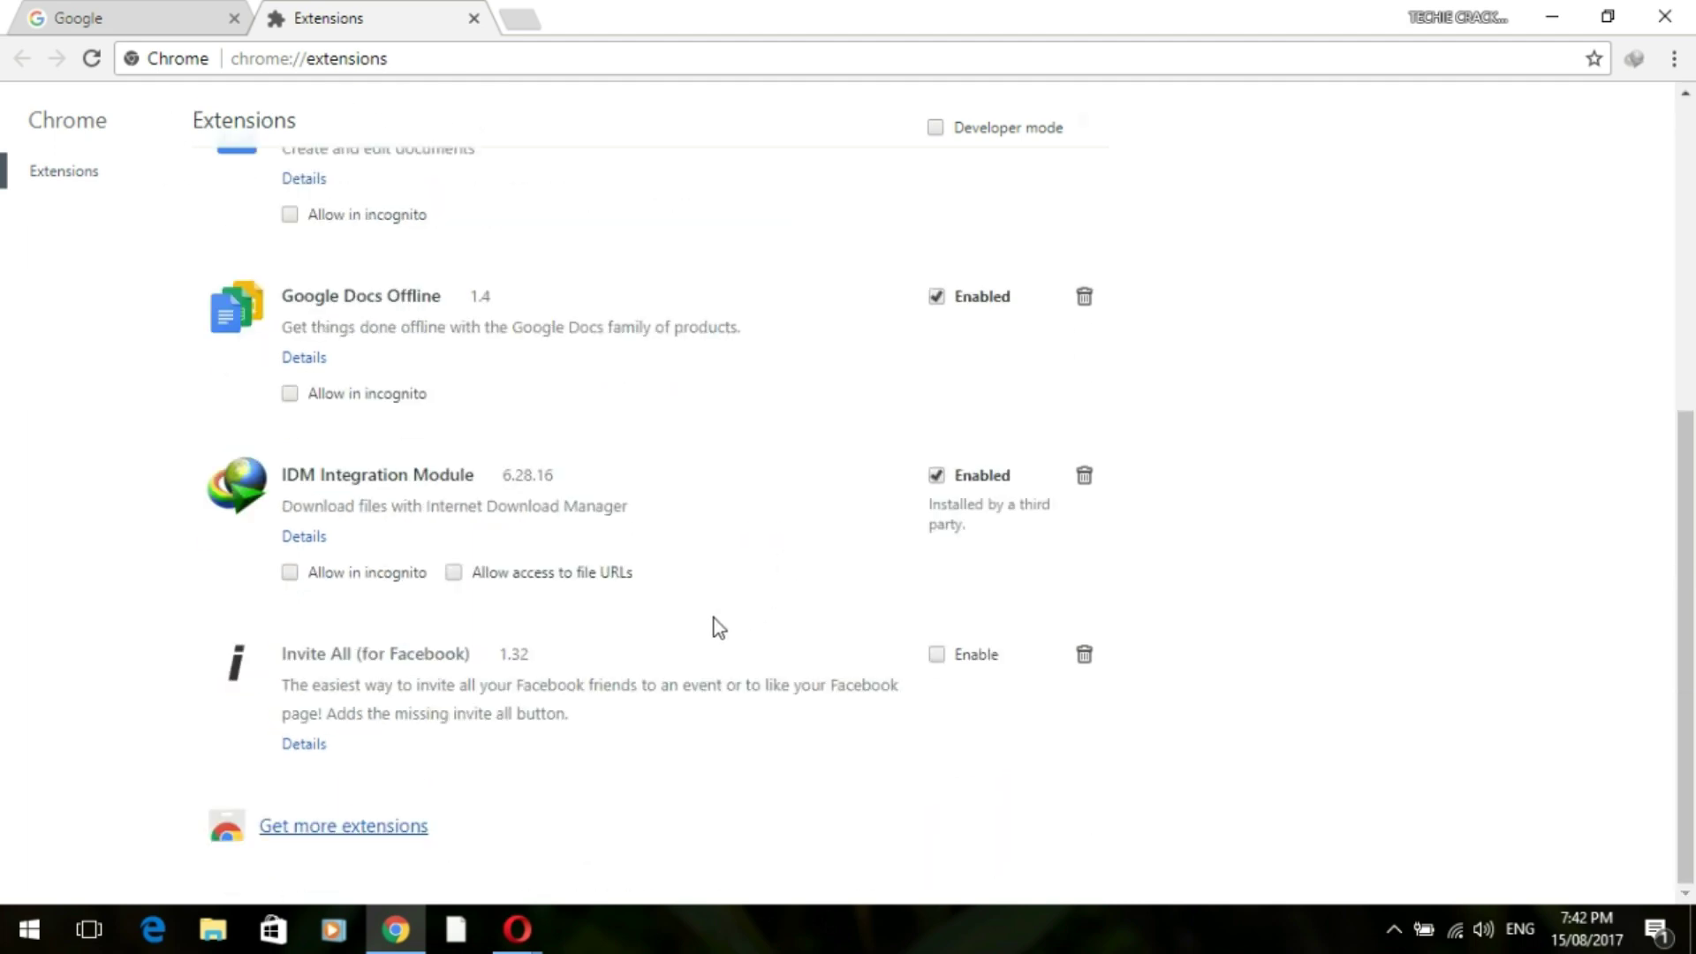
left_click(332, 827)
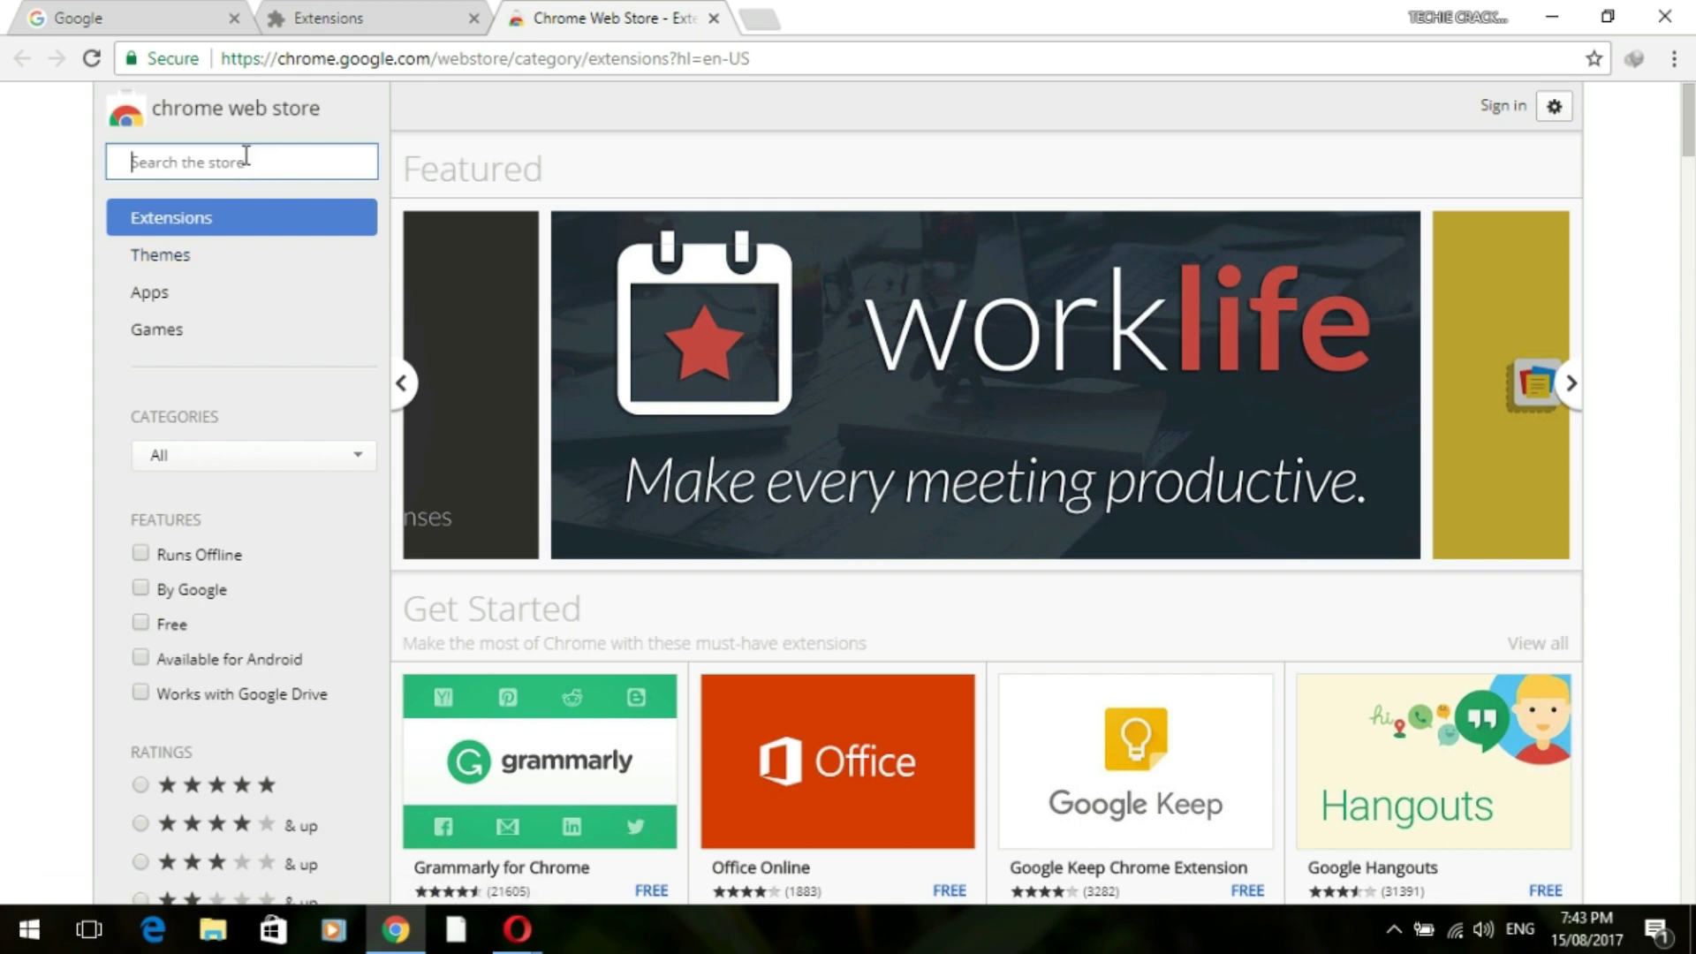
type("TI")
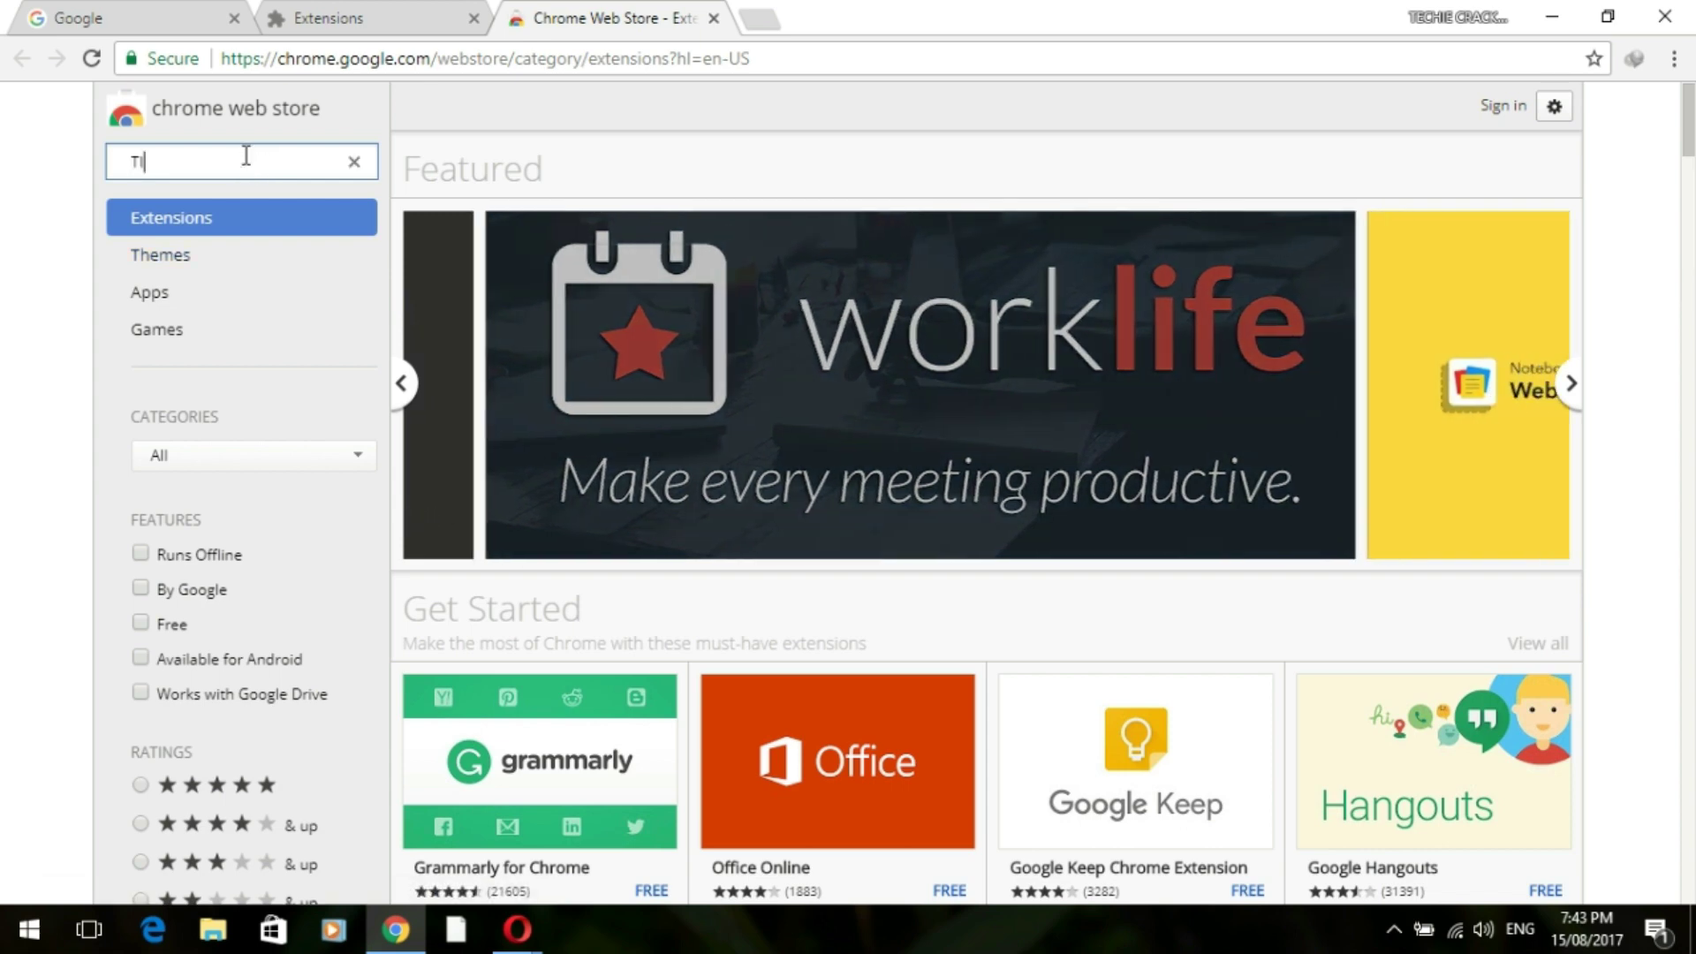
type("CKET")
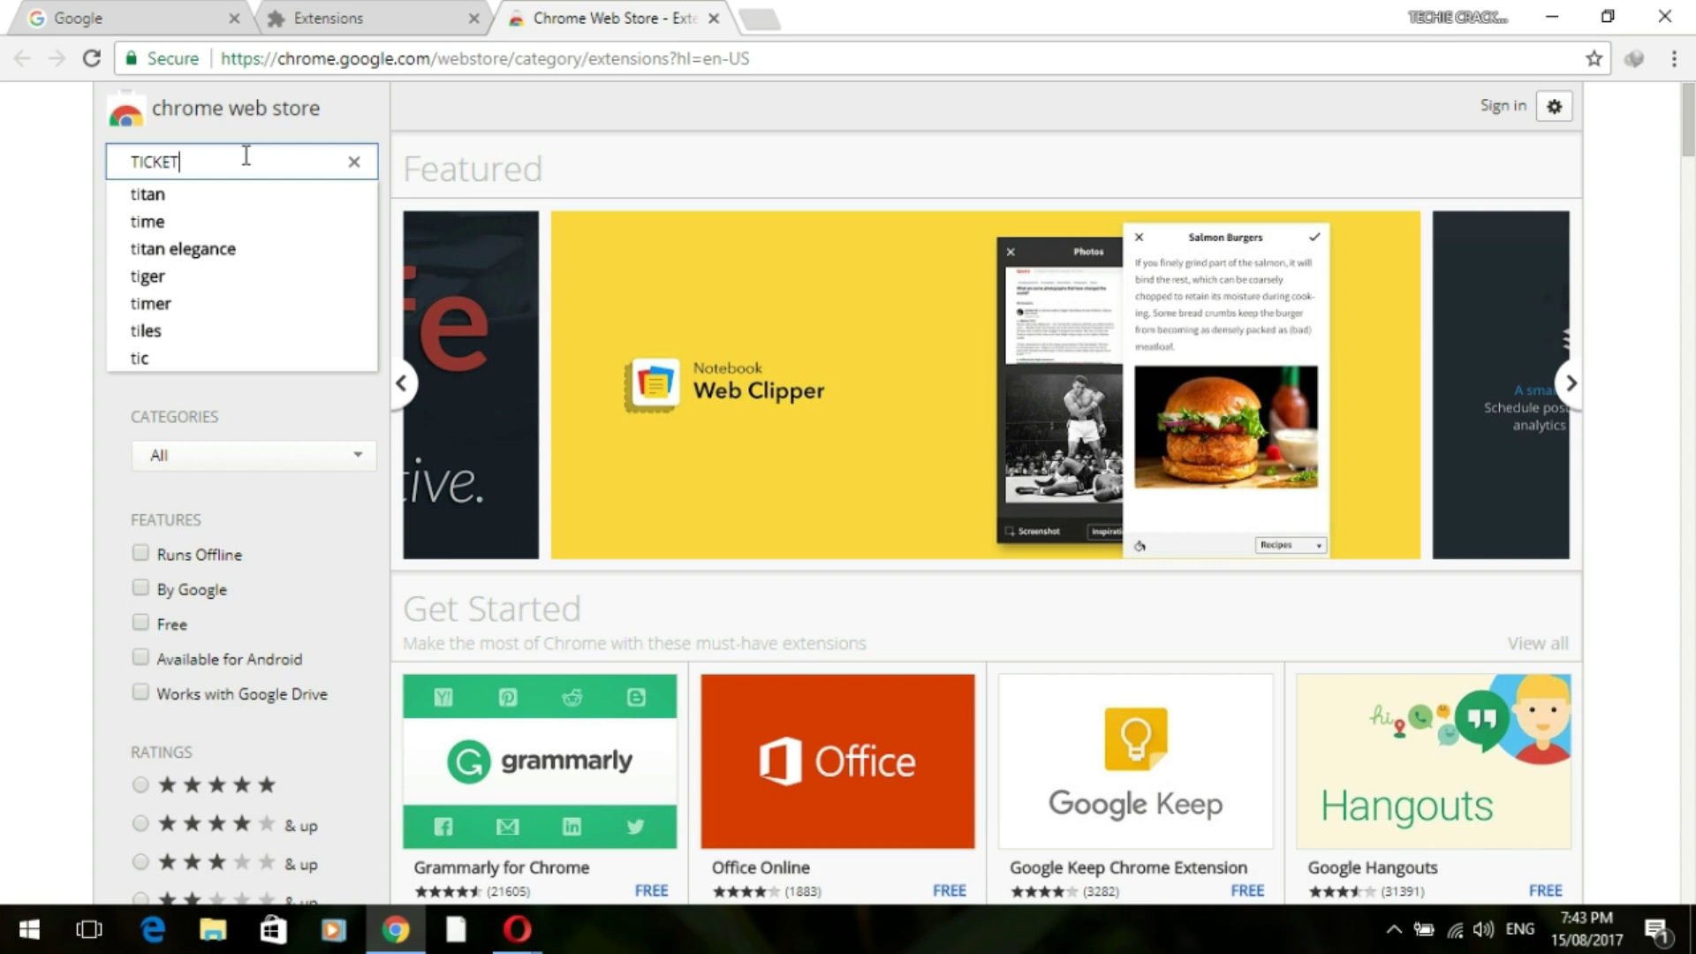
type(" NOW ")
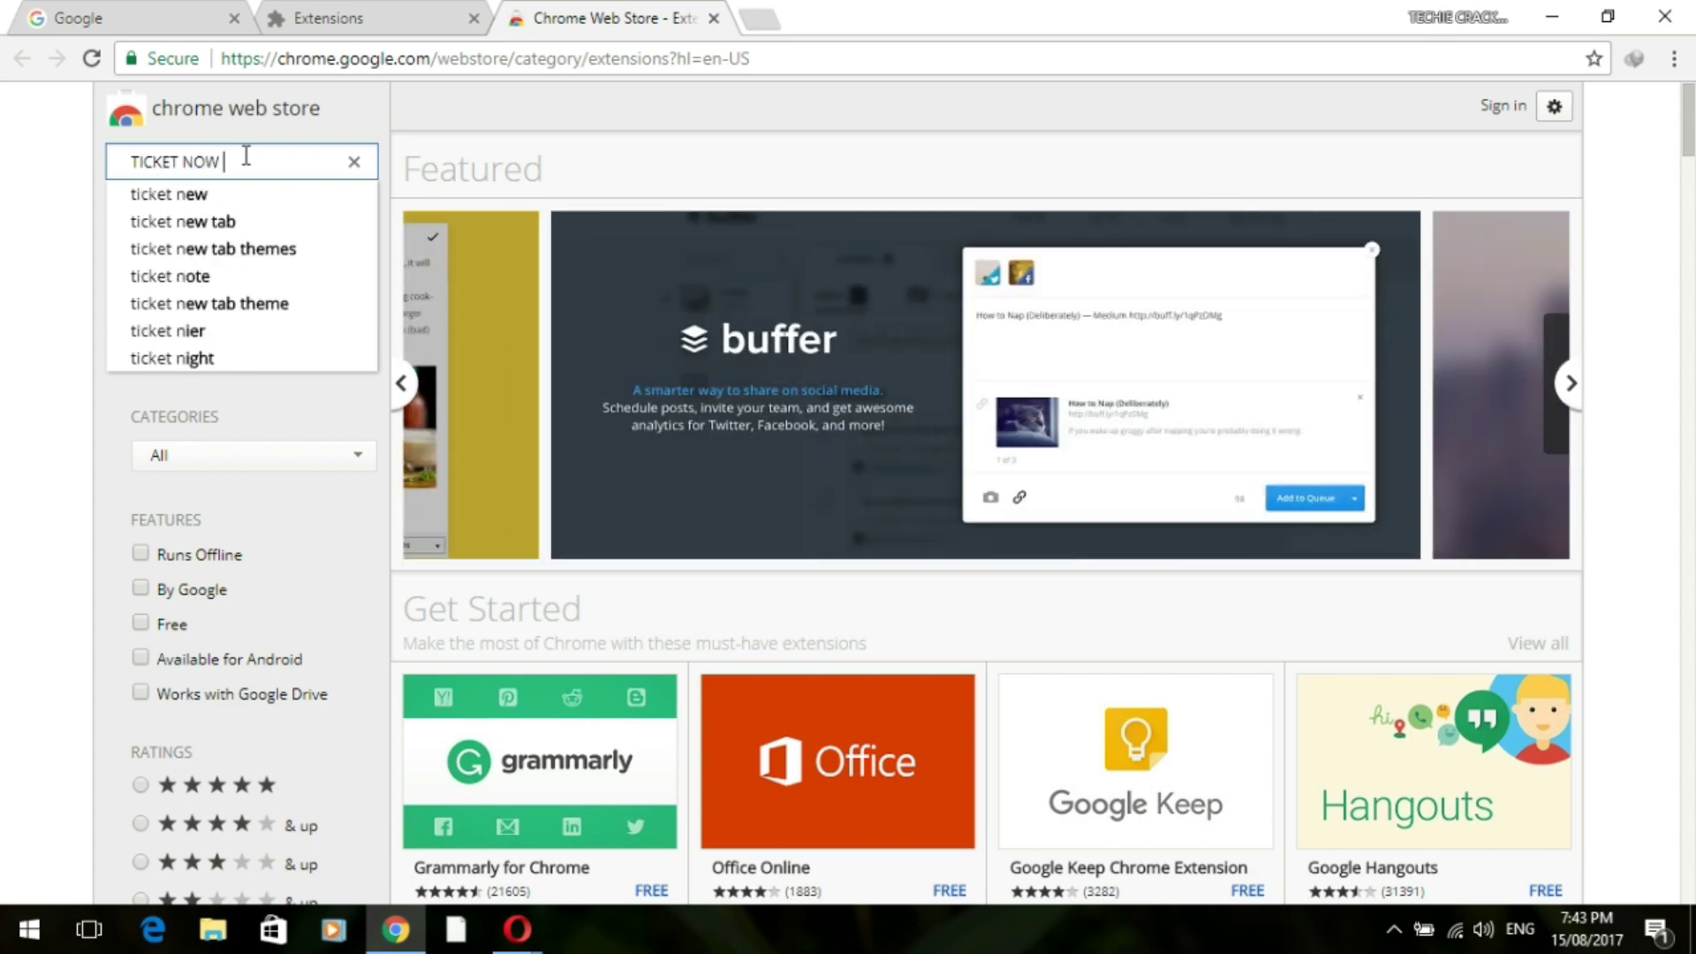
type("I")
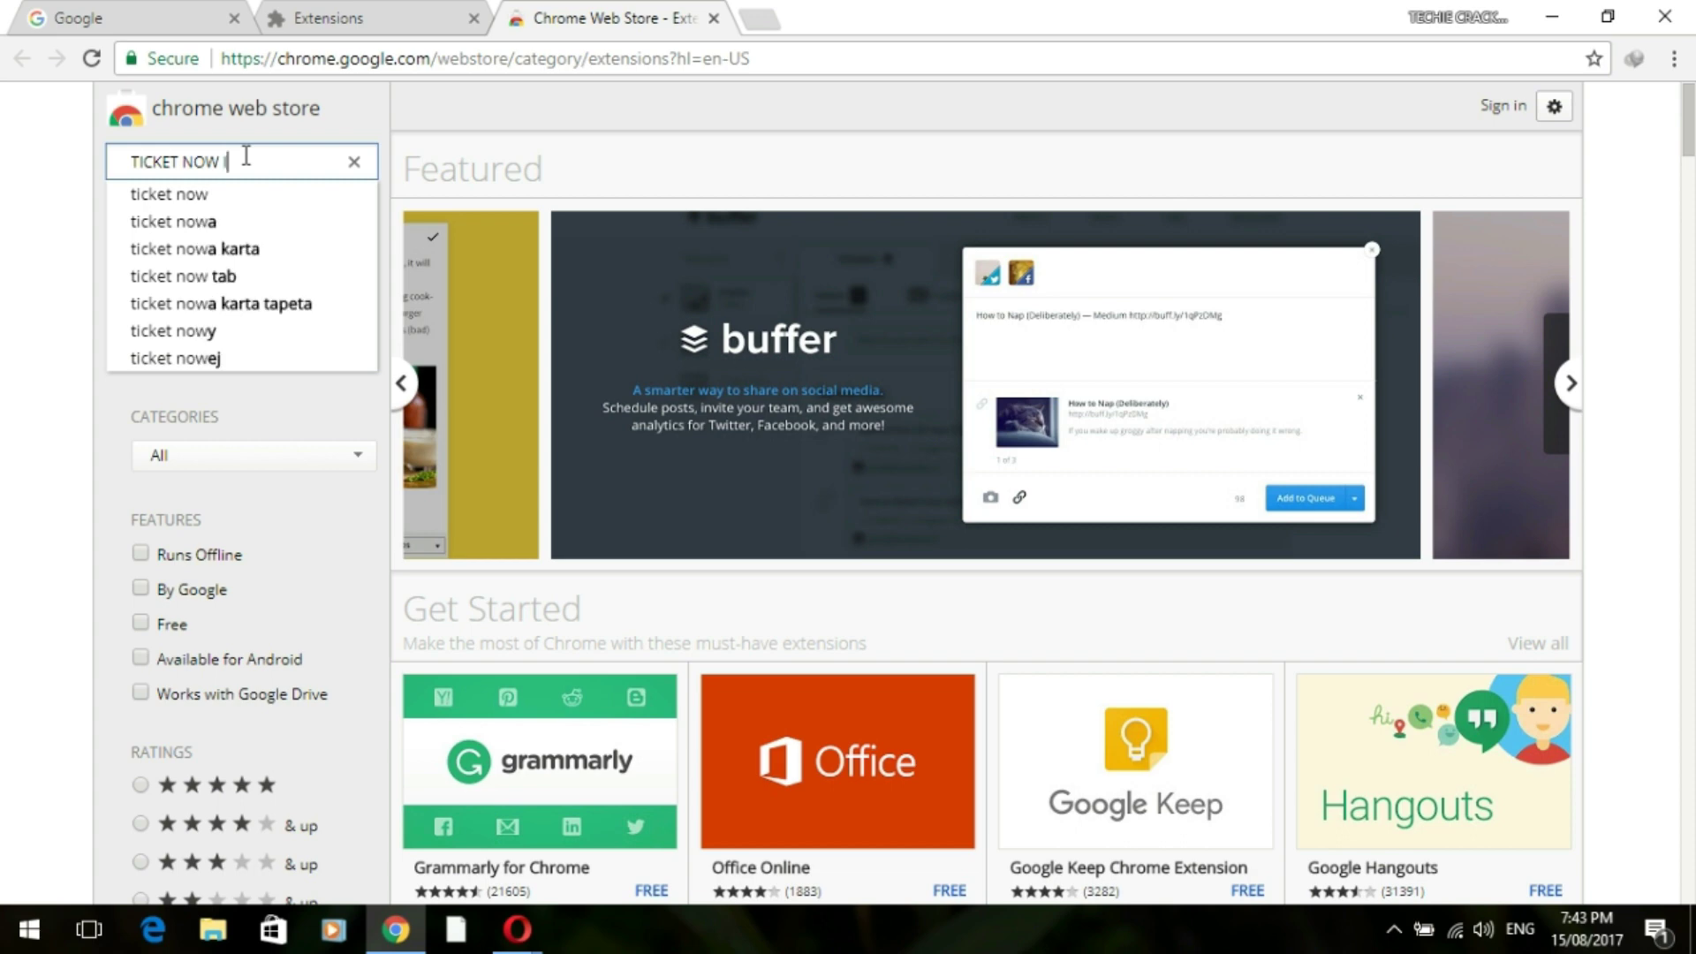
type("RCTC")
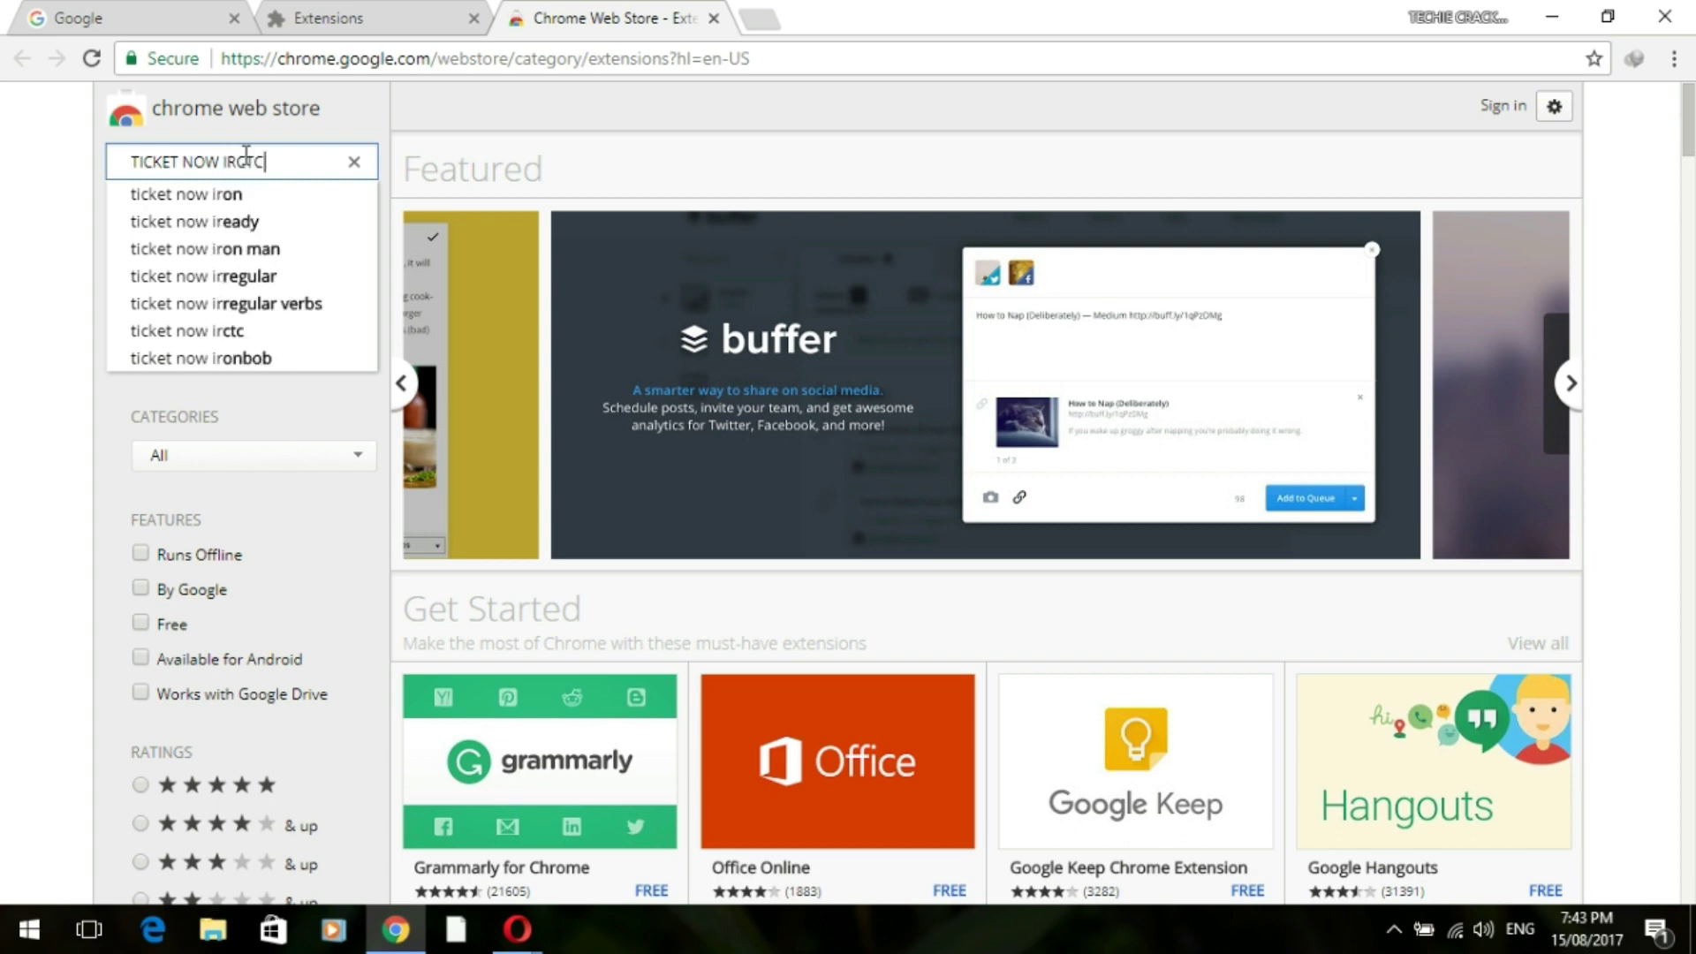
key("Return")
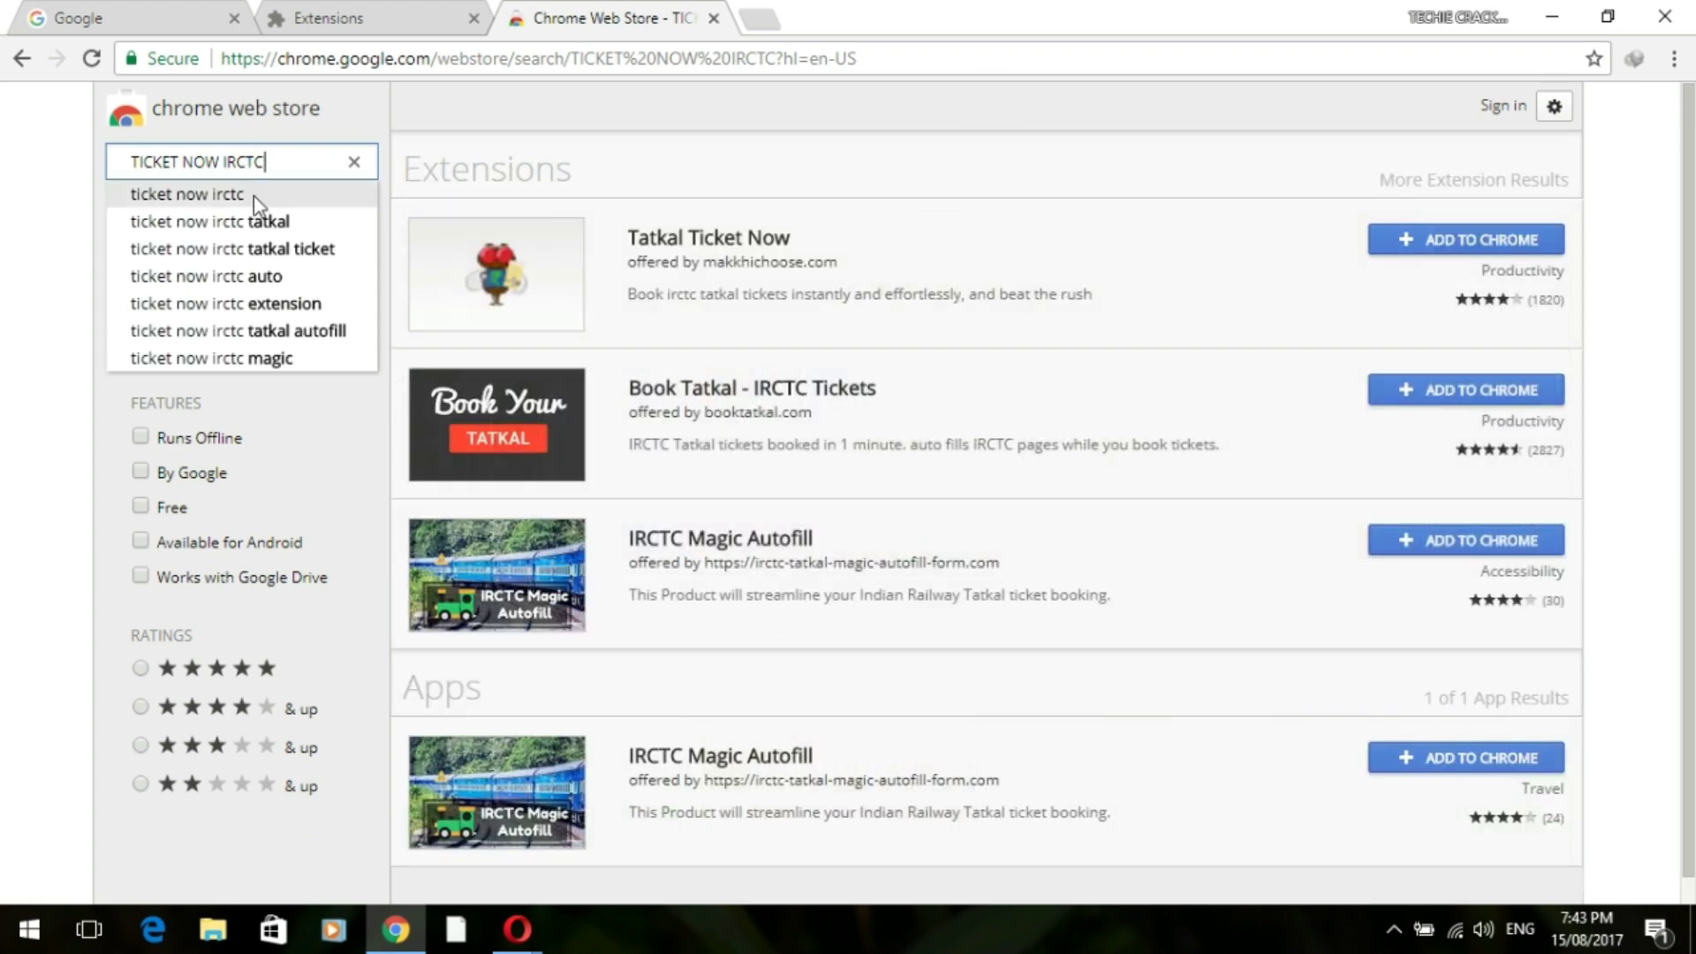
left_click(258, 196)
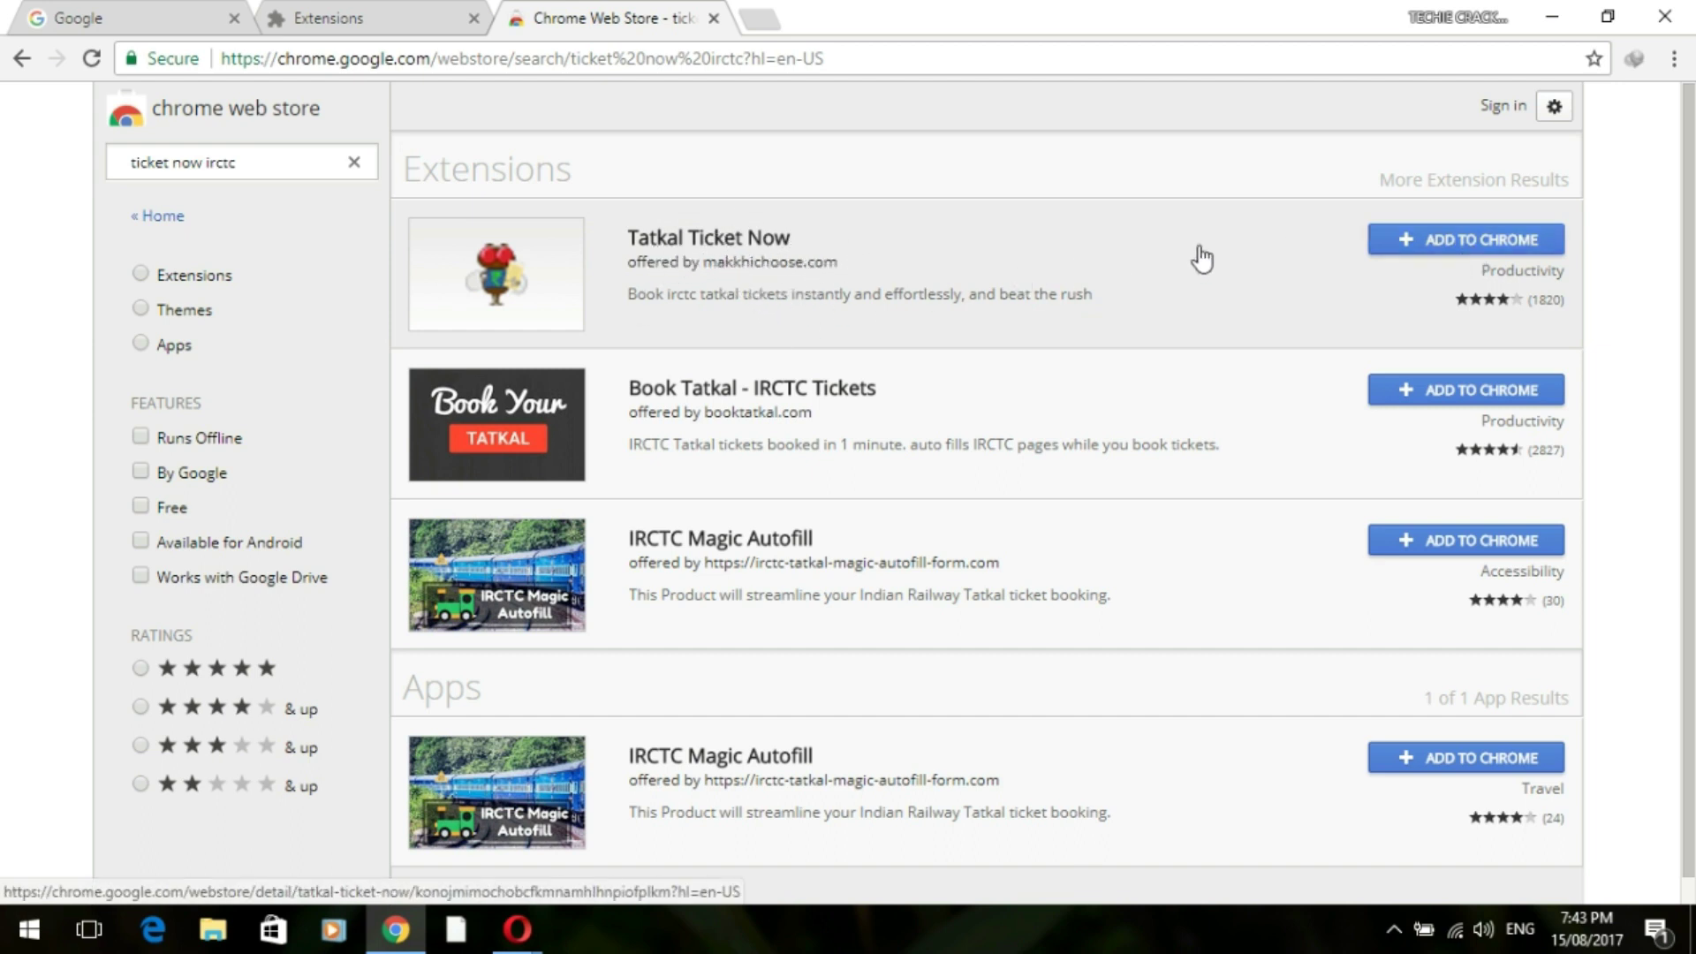
Add the Tatkal Ticket Now extension to Chrome and close its welcome page
left_click(1417, 258)
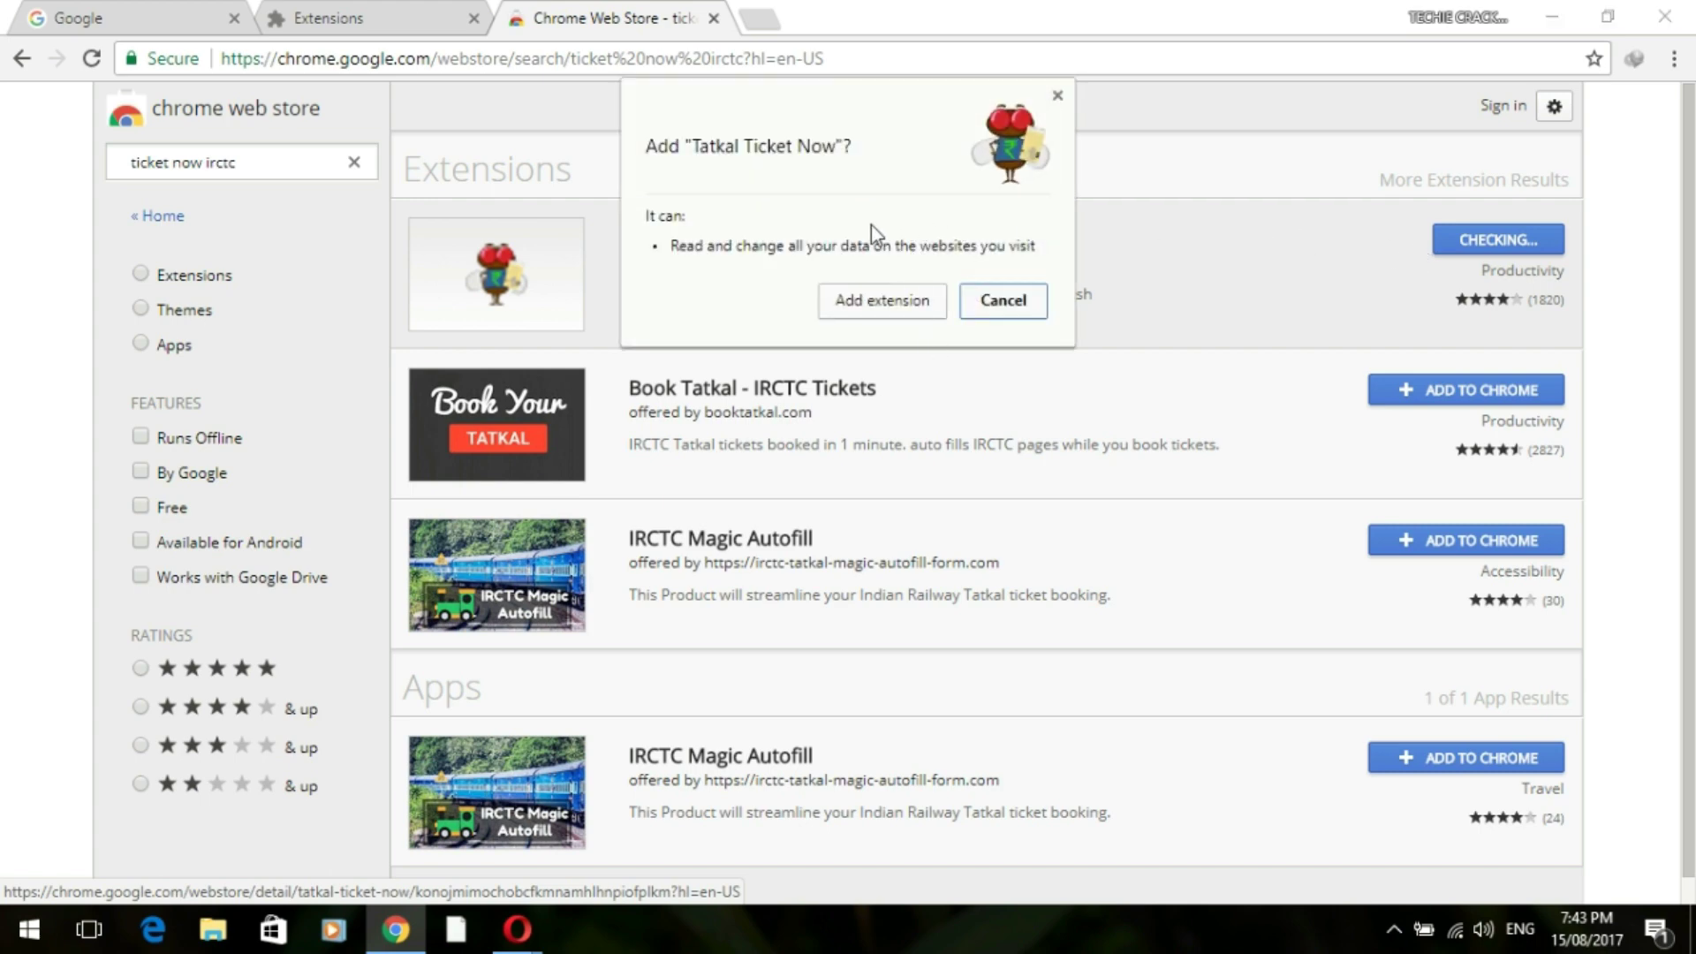
left_click(846, 305)
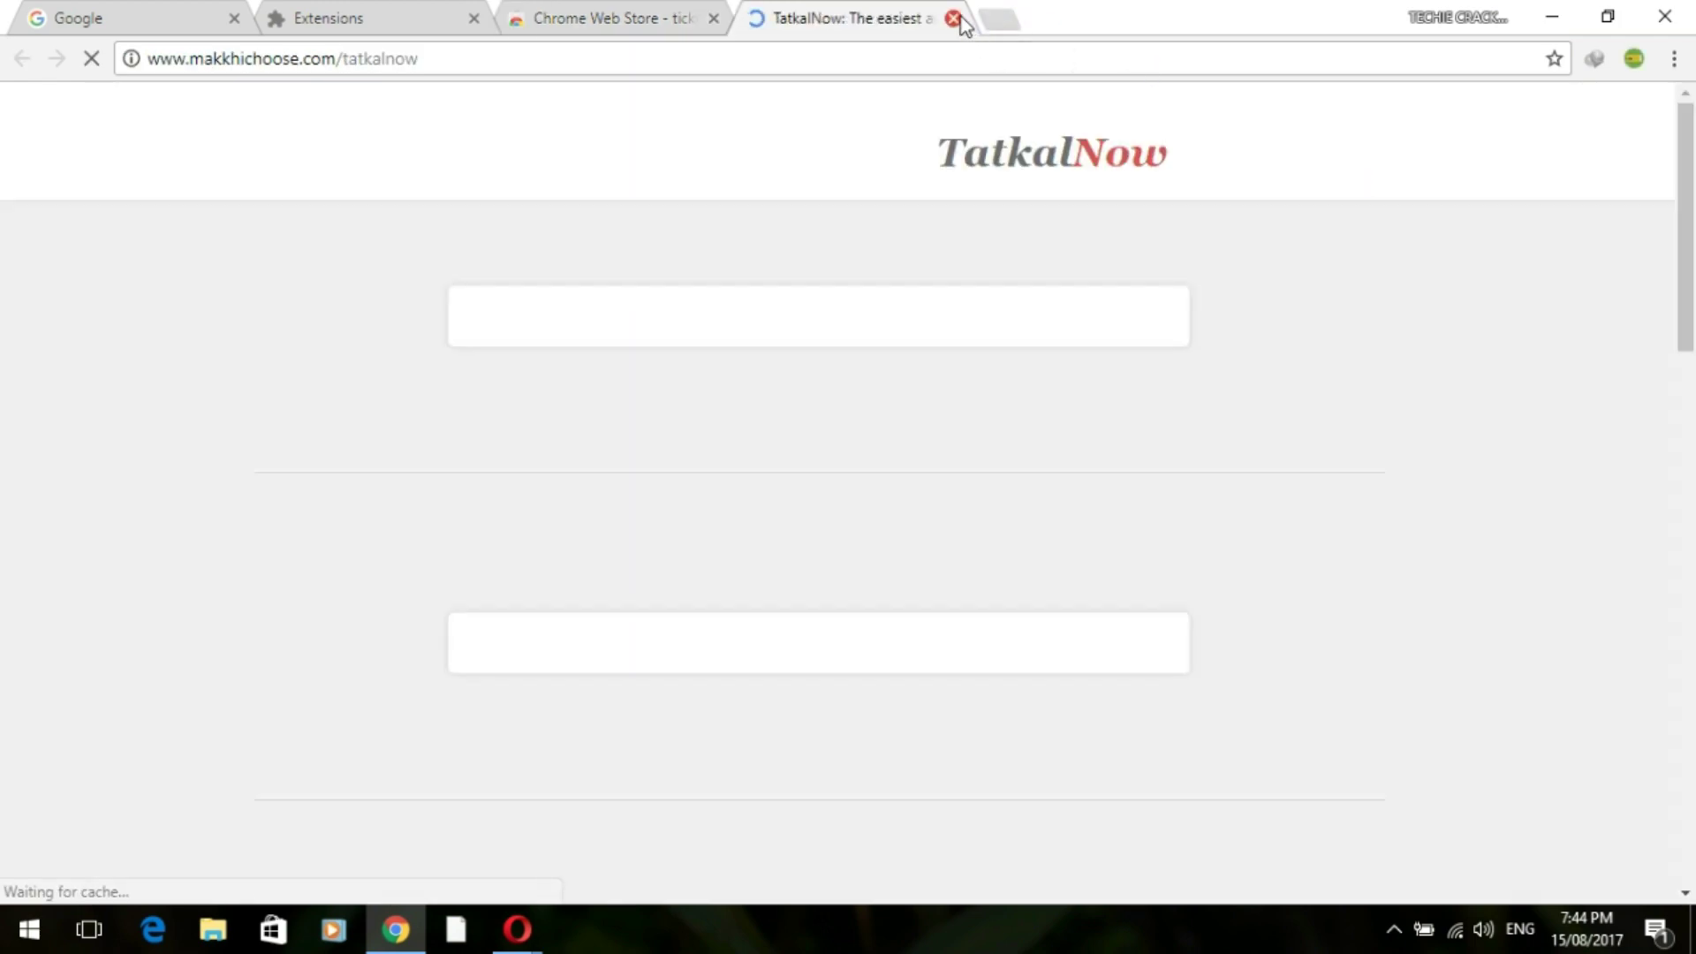
left_click(953, 18)
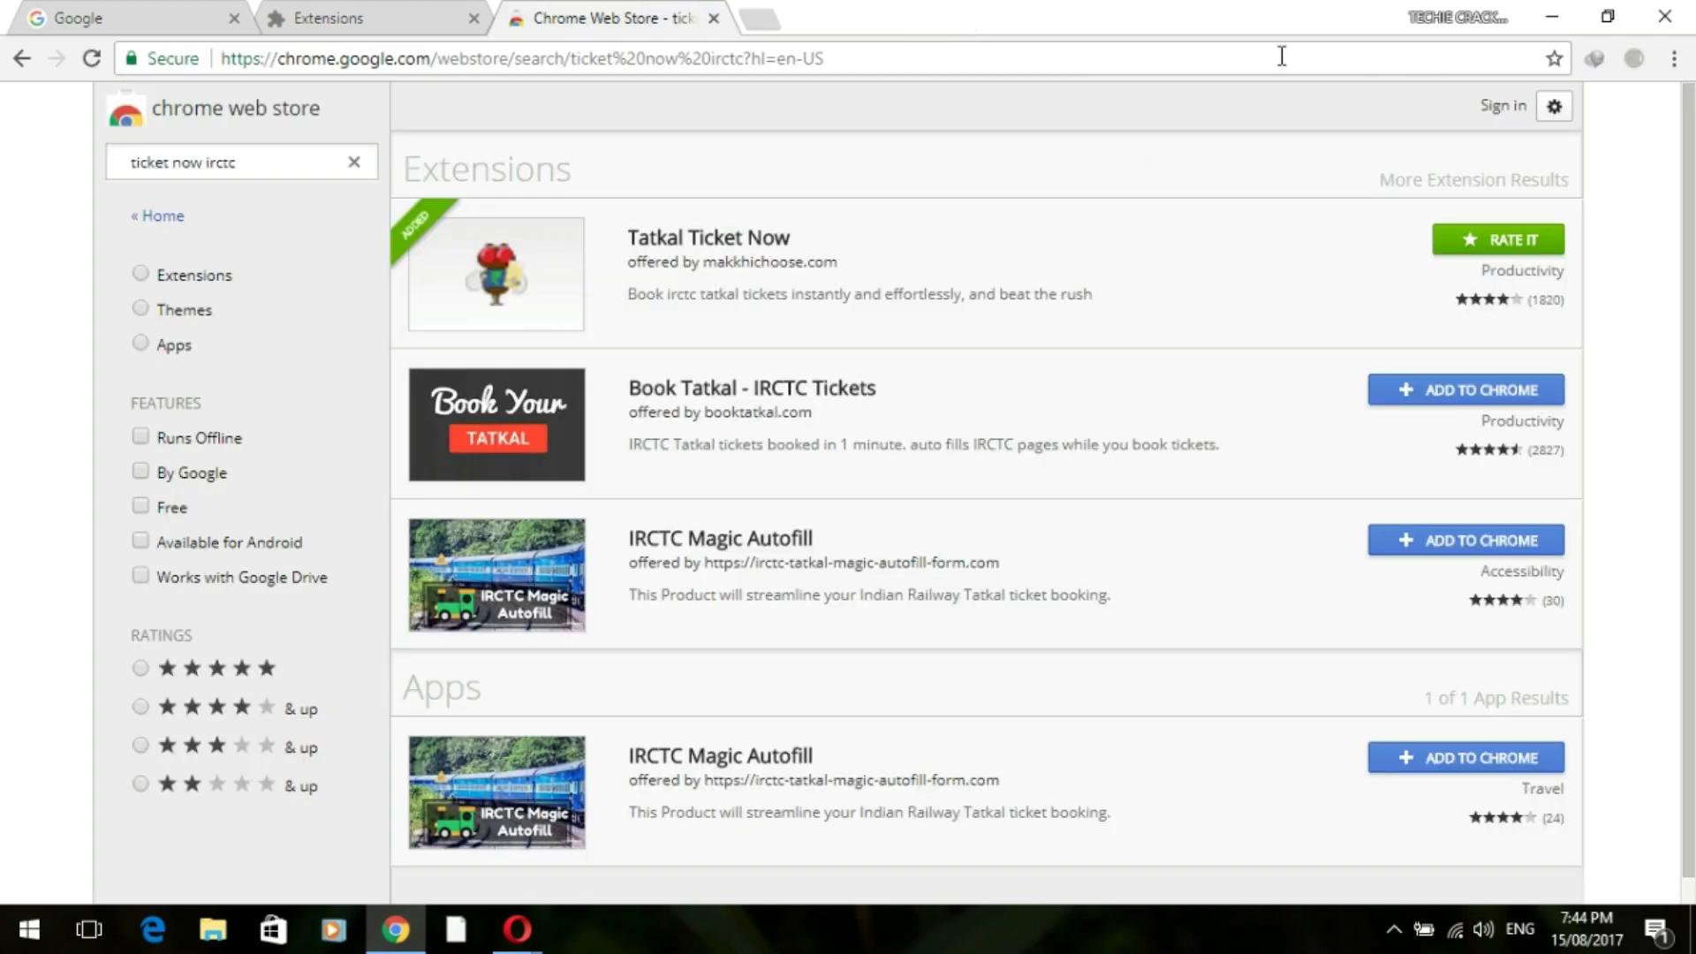
Open the Tatkal Ticket Now extension and add a ticket to bring up its booking entry form
right_click(1625, 67)
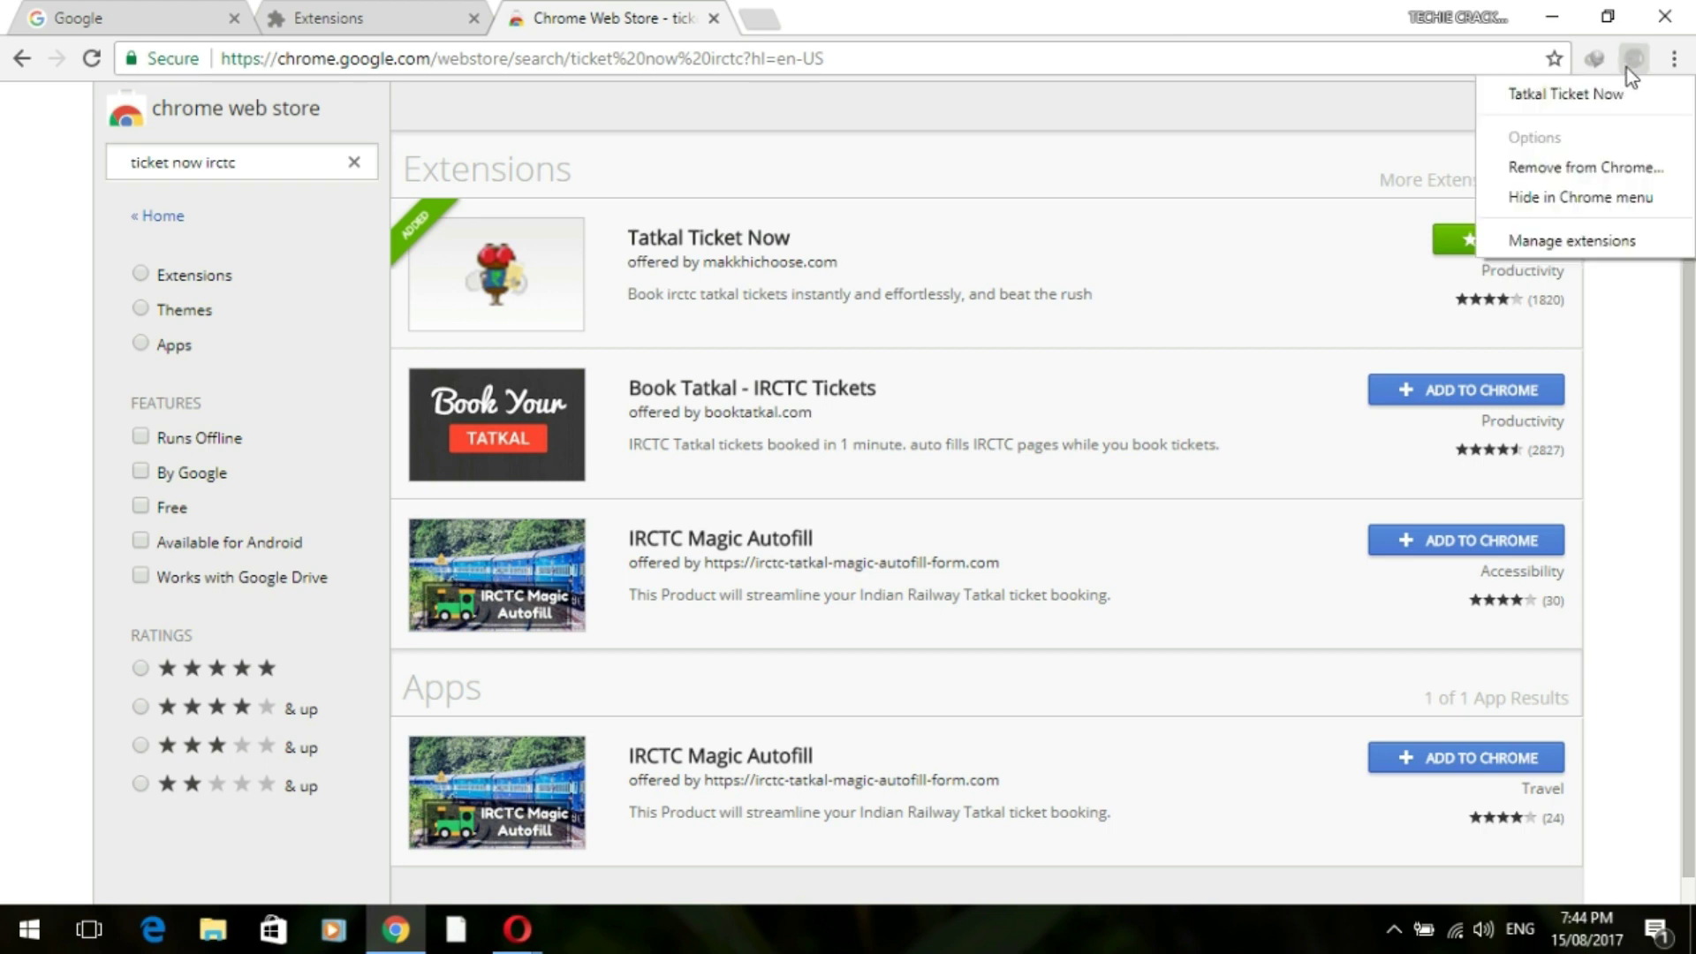
left_click(1592, 96)
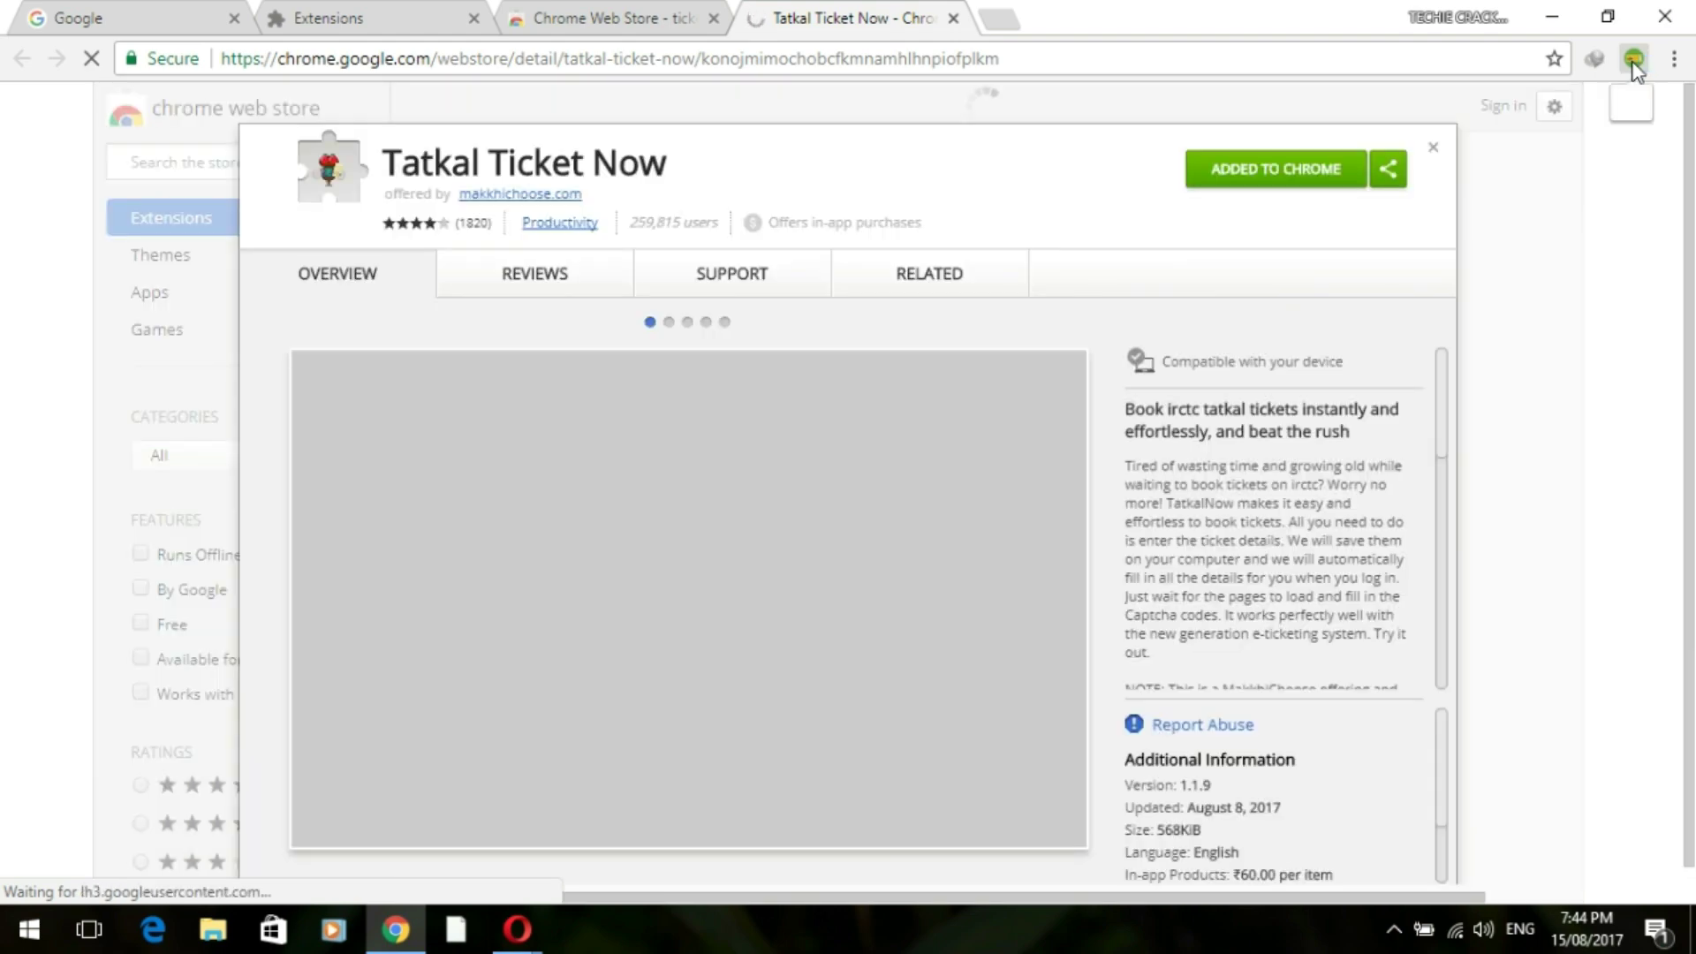
left_click(1633, 62)
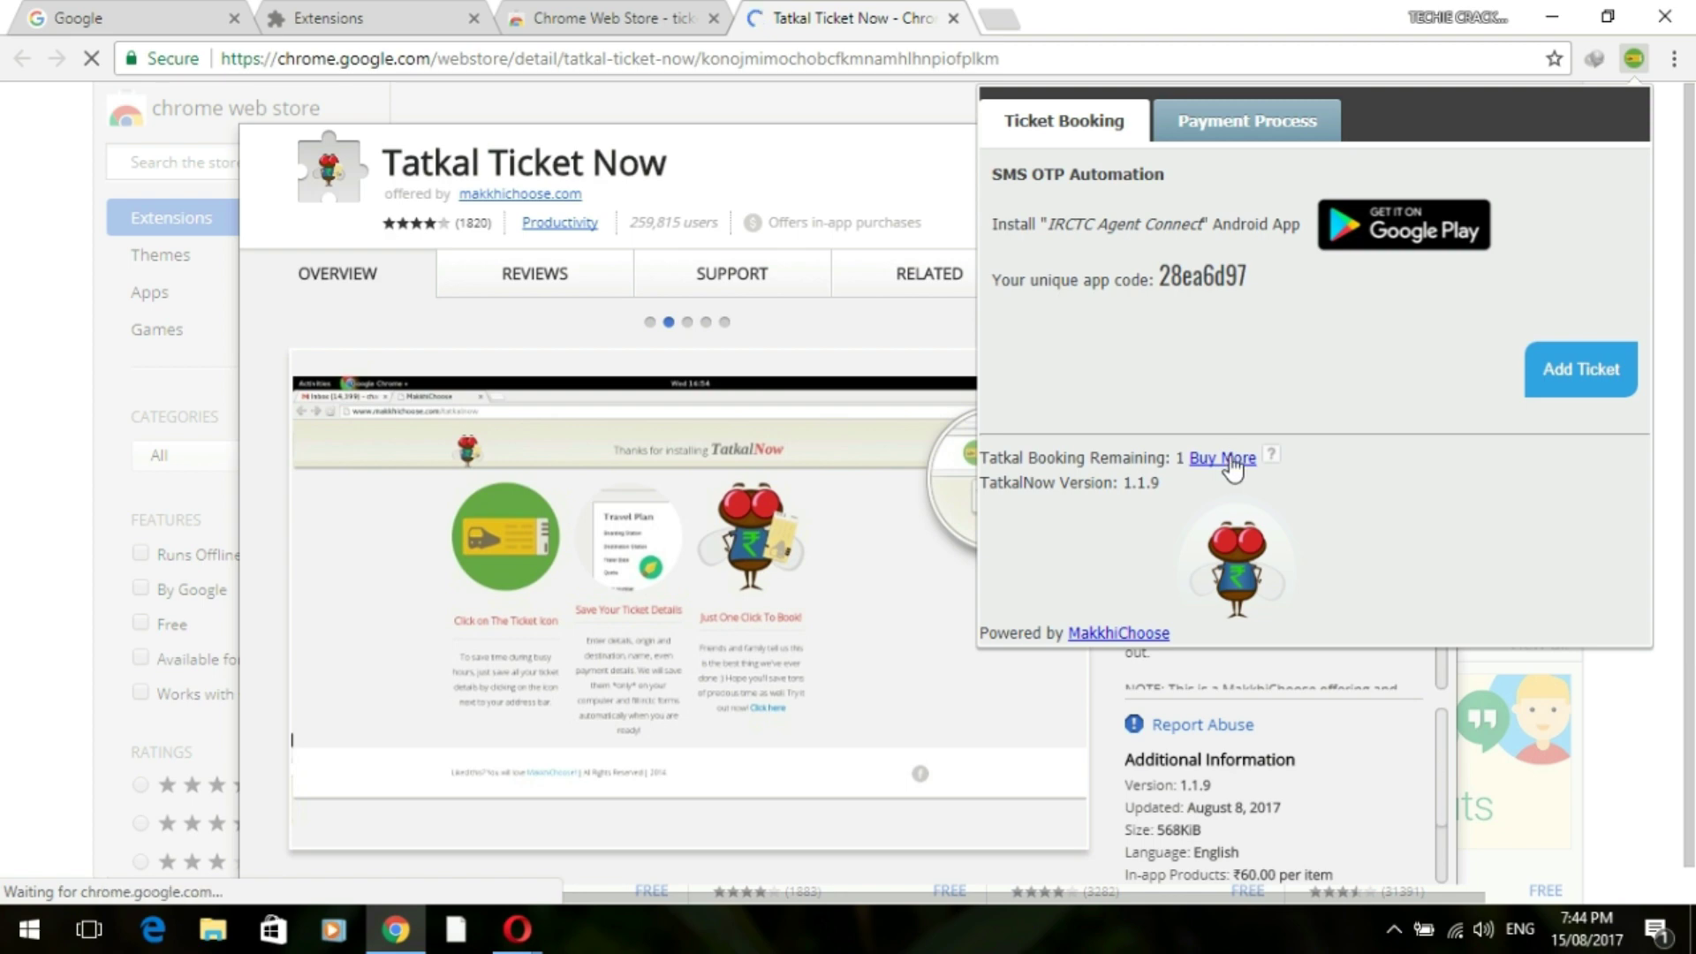
left_click(1565, 368)
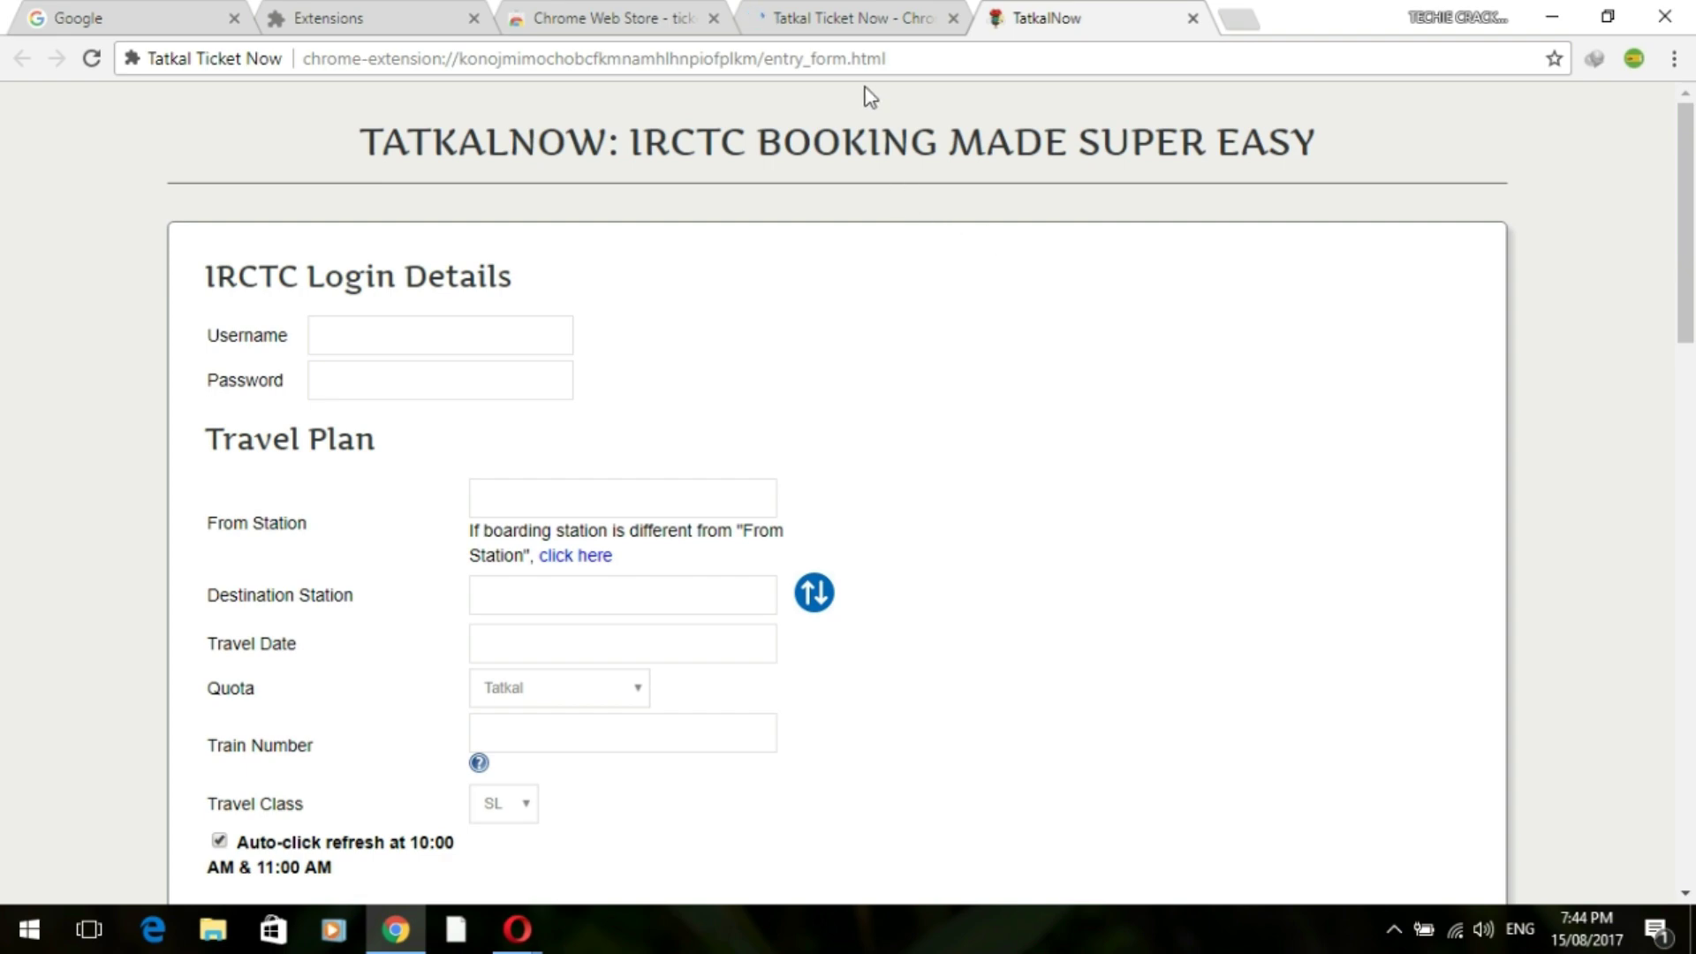
left_click(841, 13)
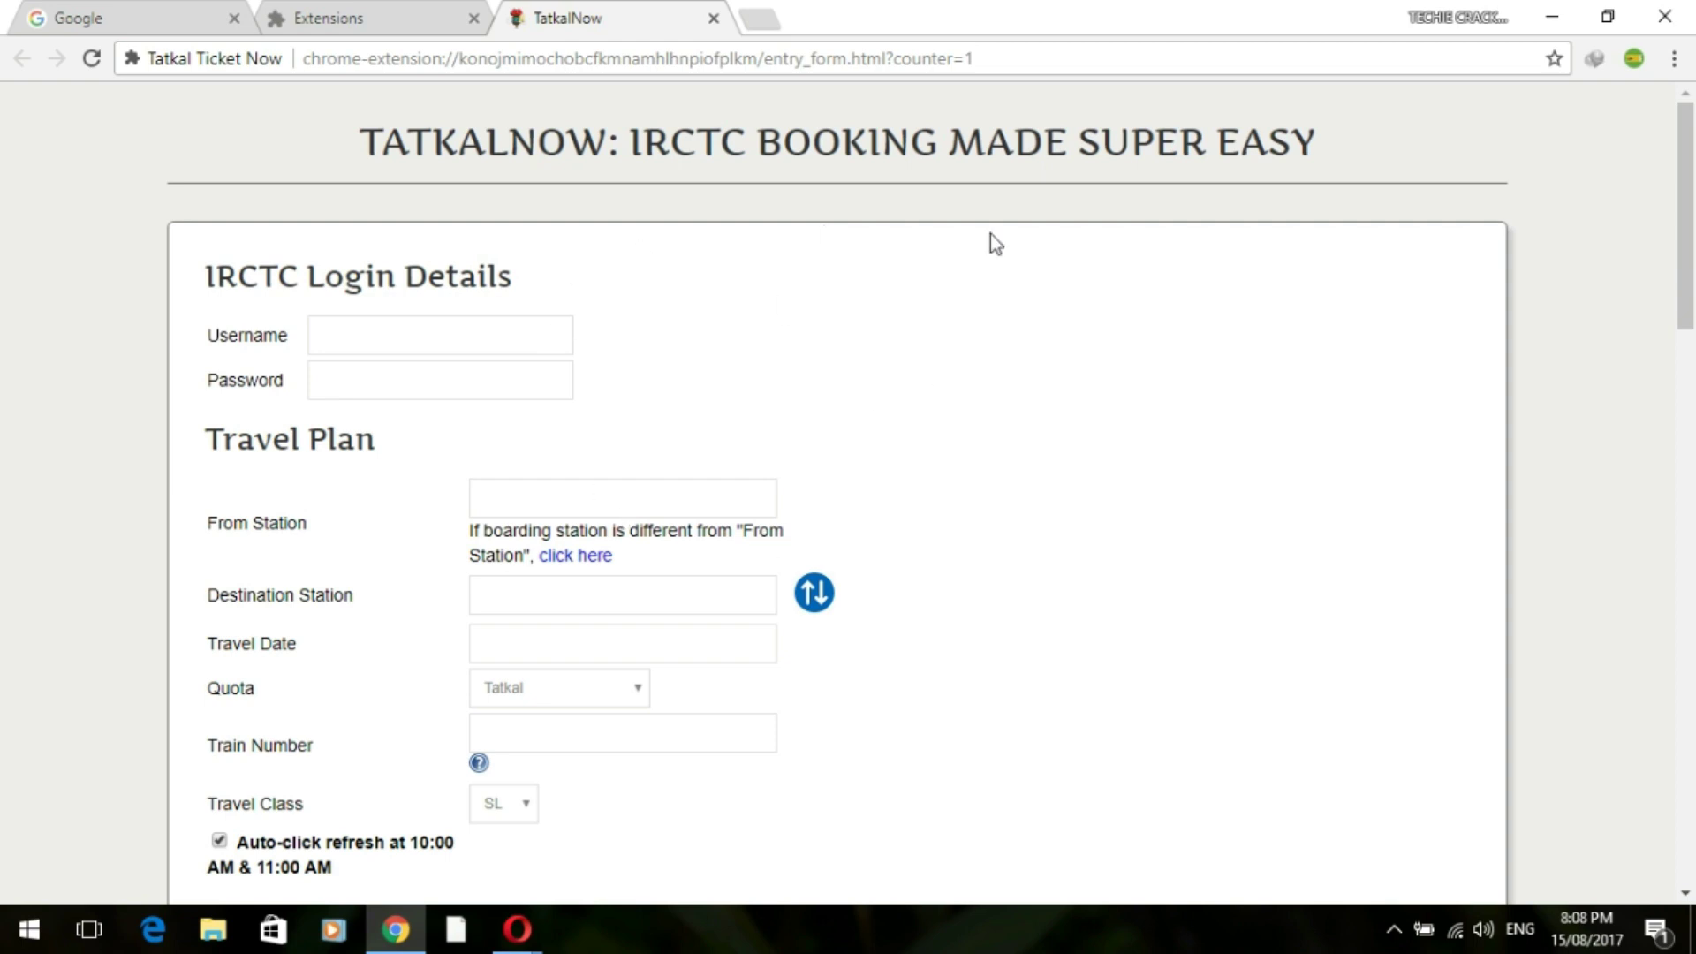
Enter the account username and password in the IRCTC Login Details
left_click(361, 339)
type("TECHIECRACKERS")
left_click(399, 379)
type("•••••••••••••••")
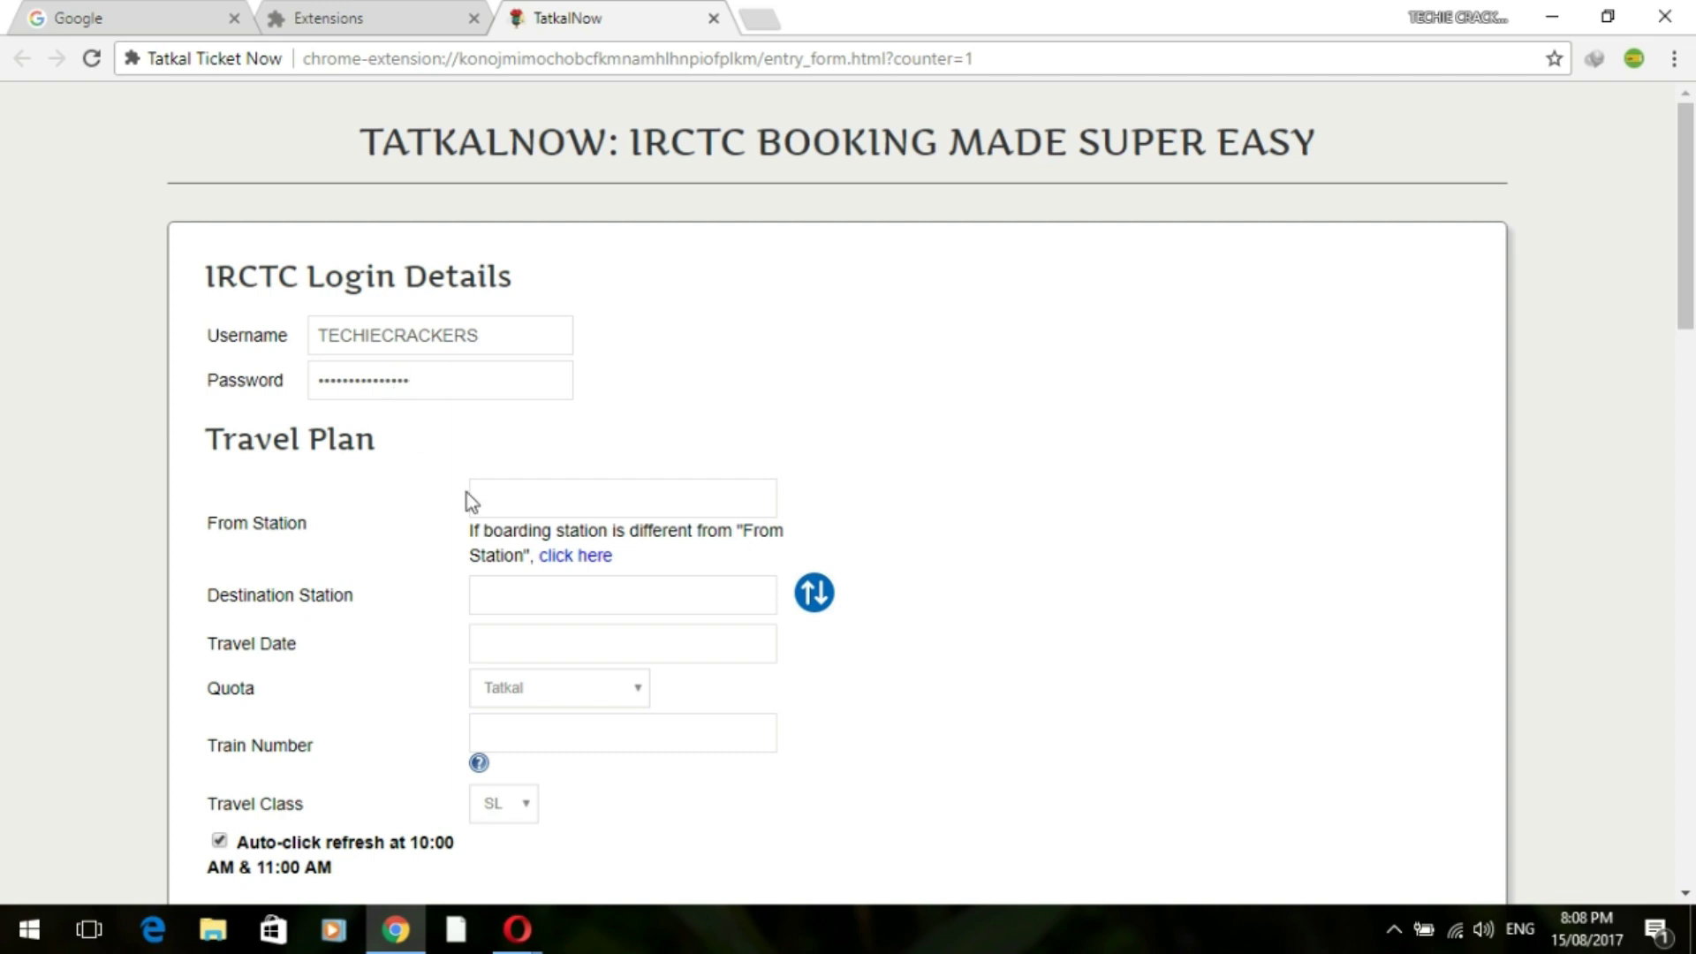
Set the travel plan's From Station to KOZHIKKODE - CLT and the Destination Station to ERNAKULAM JN - ERS
scroll(580, 416, "down", 2)
left_click(566, 281)
type("CLT")
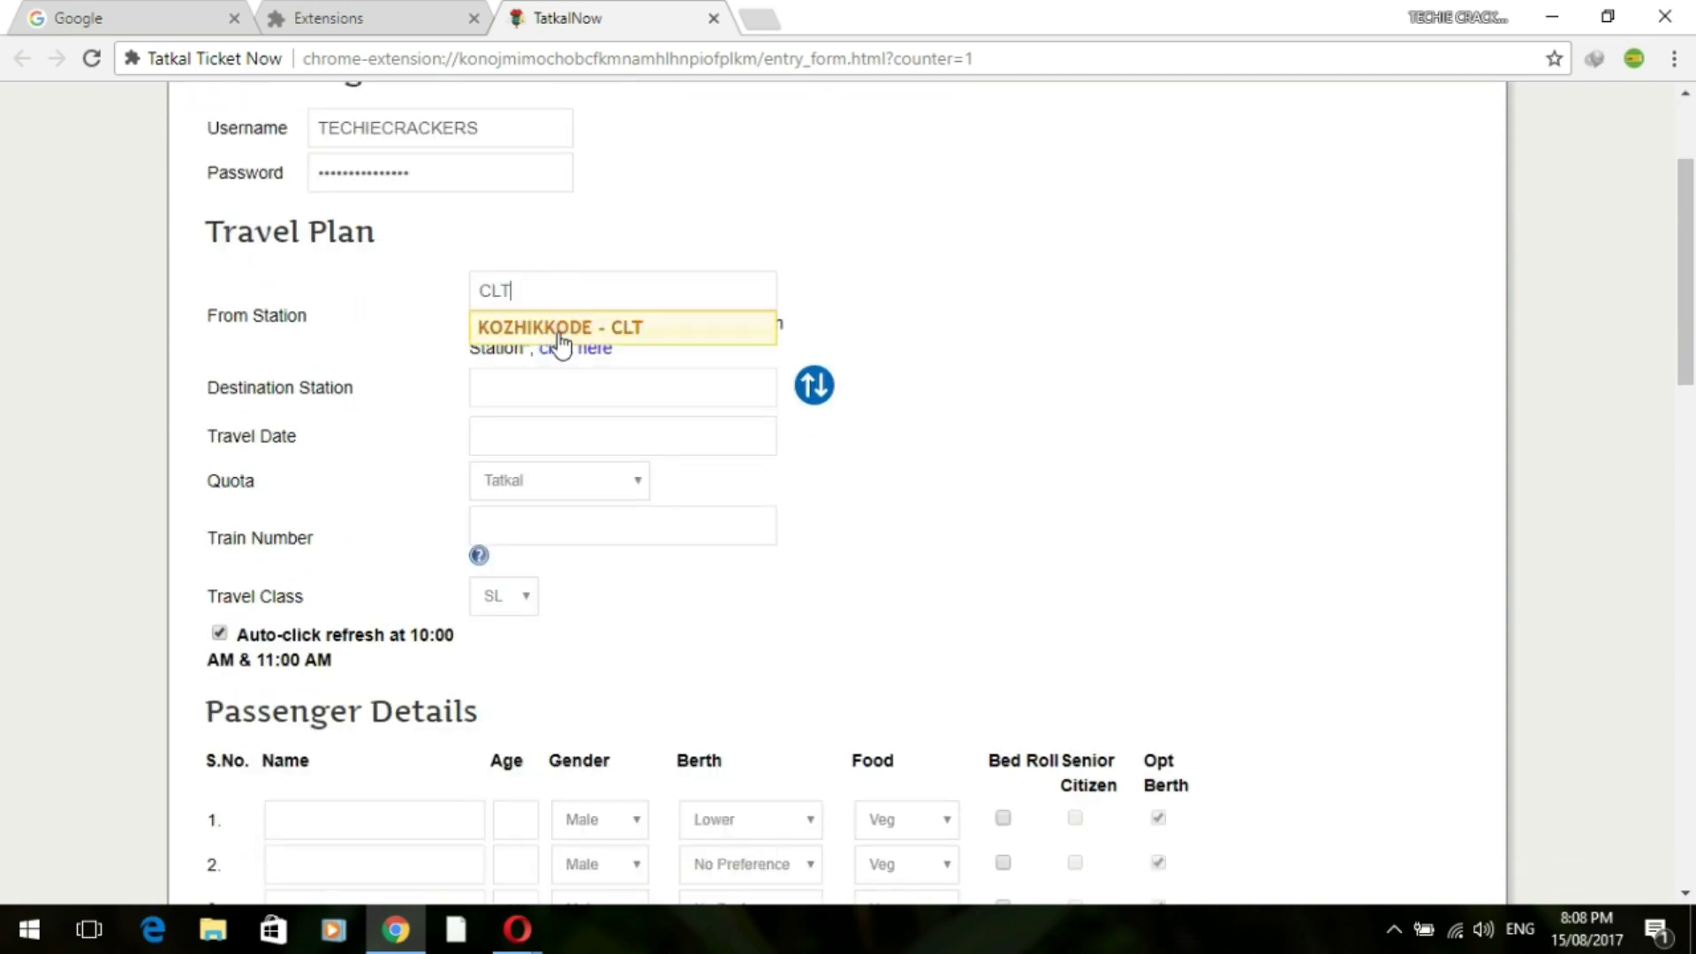
left_click(561, 334)
left_click(561, 397)
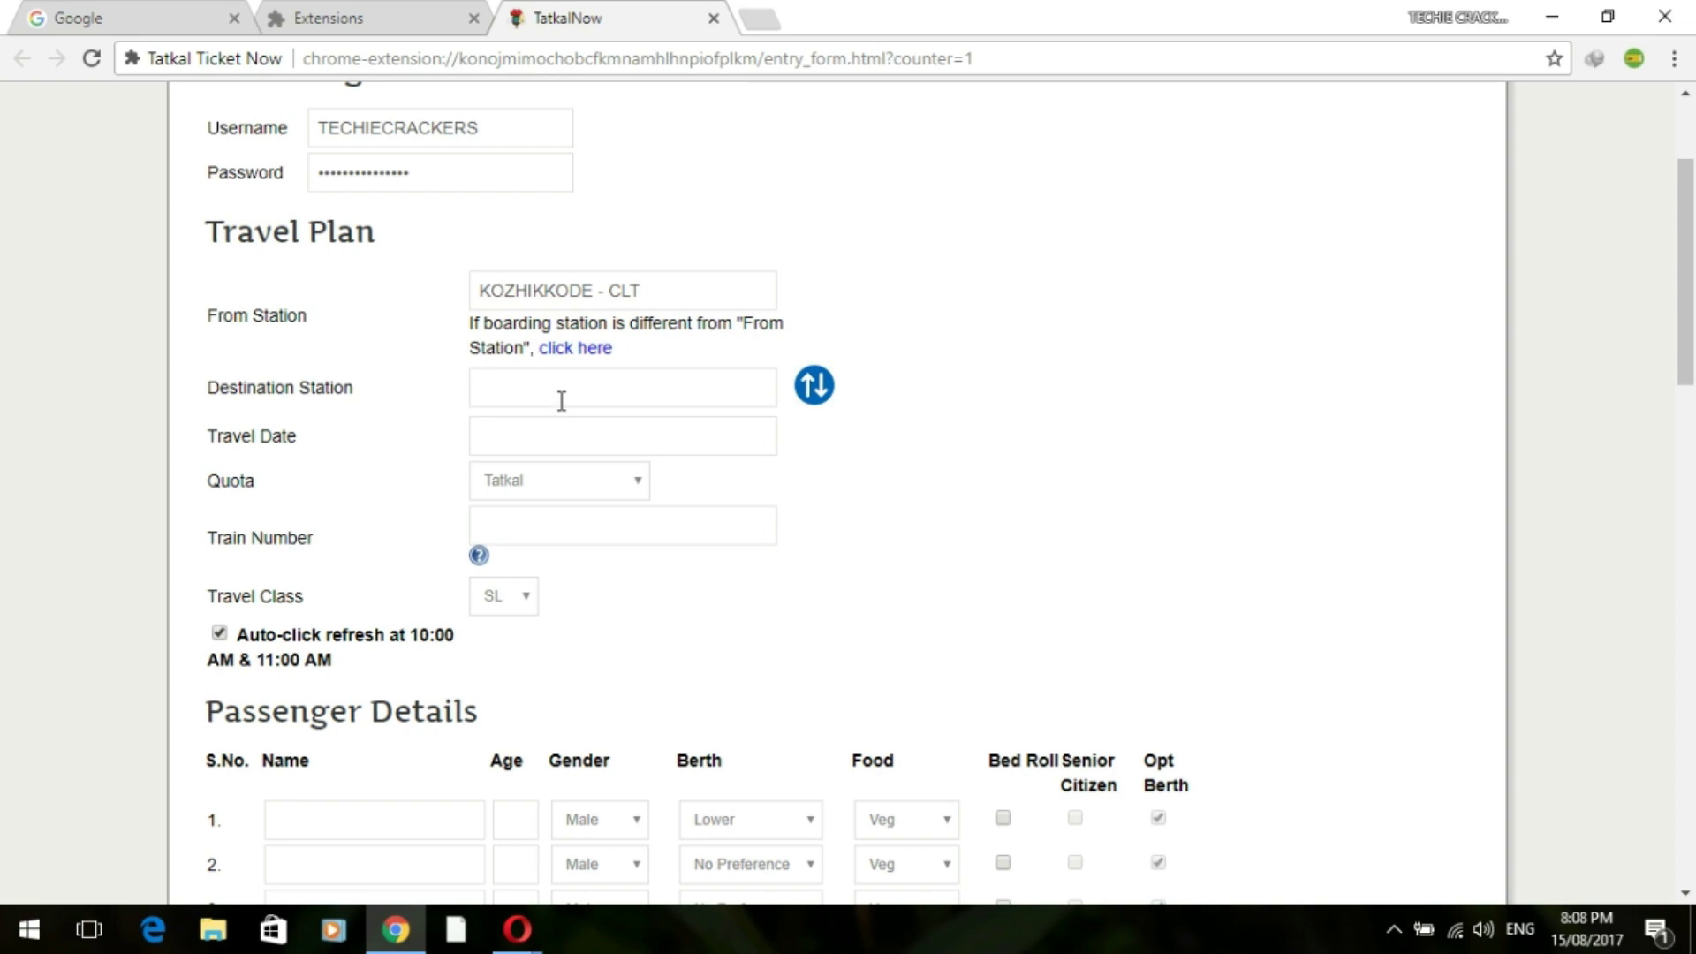
type("ERS")
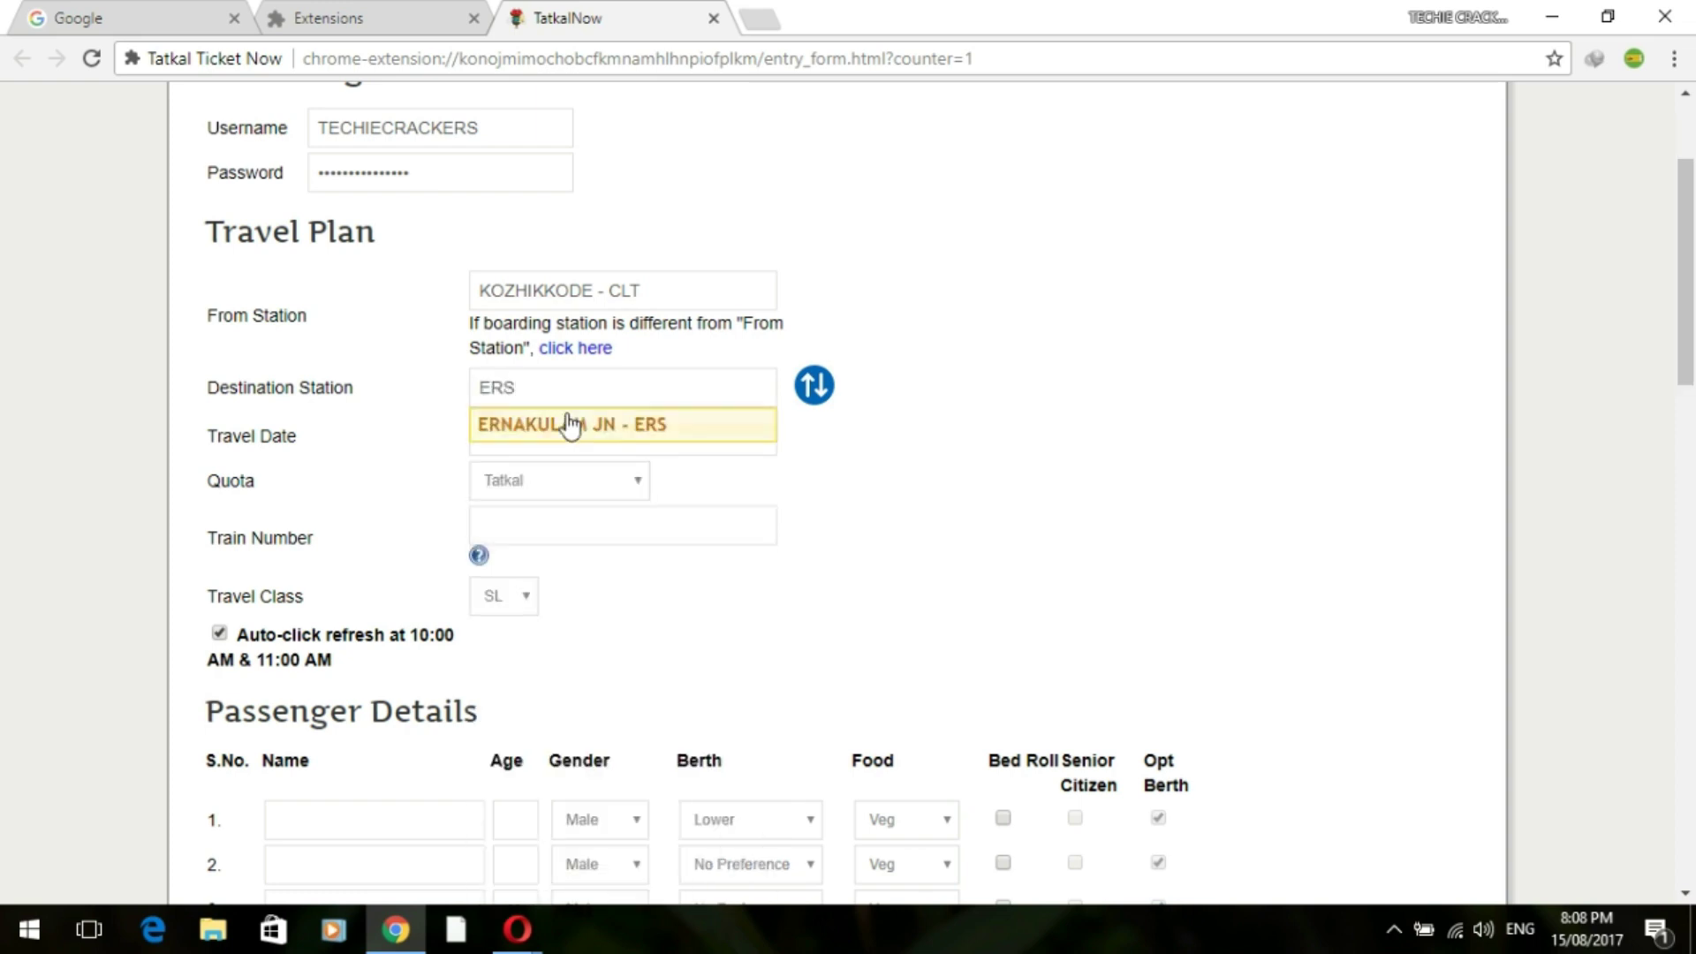
left_click(568, 426)
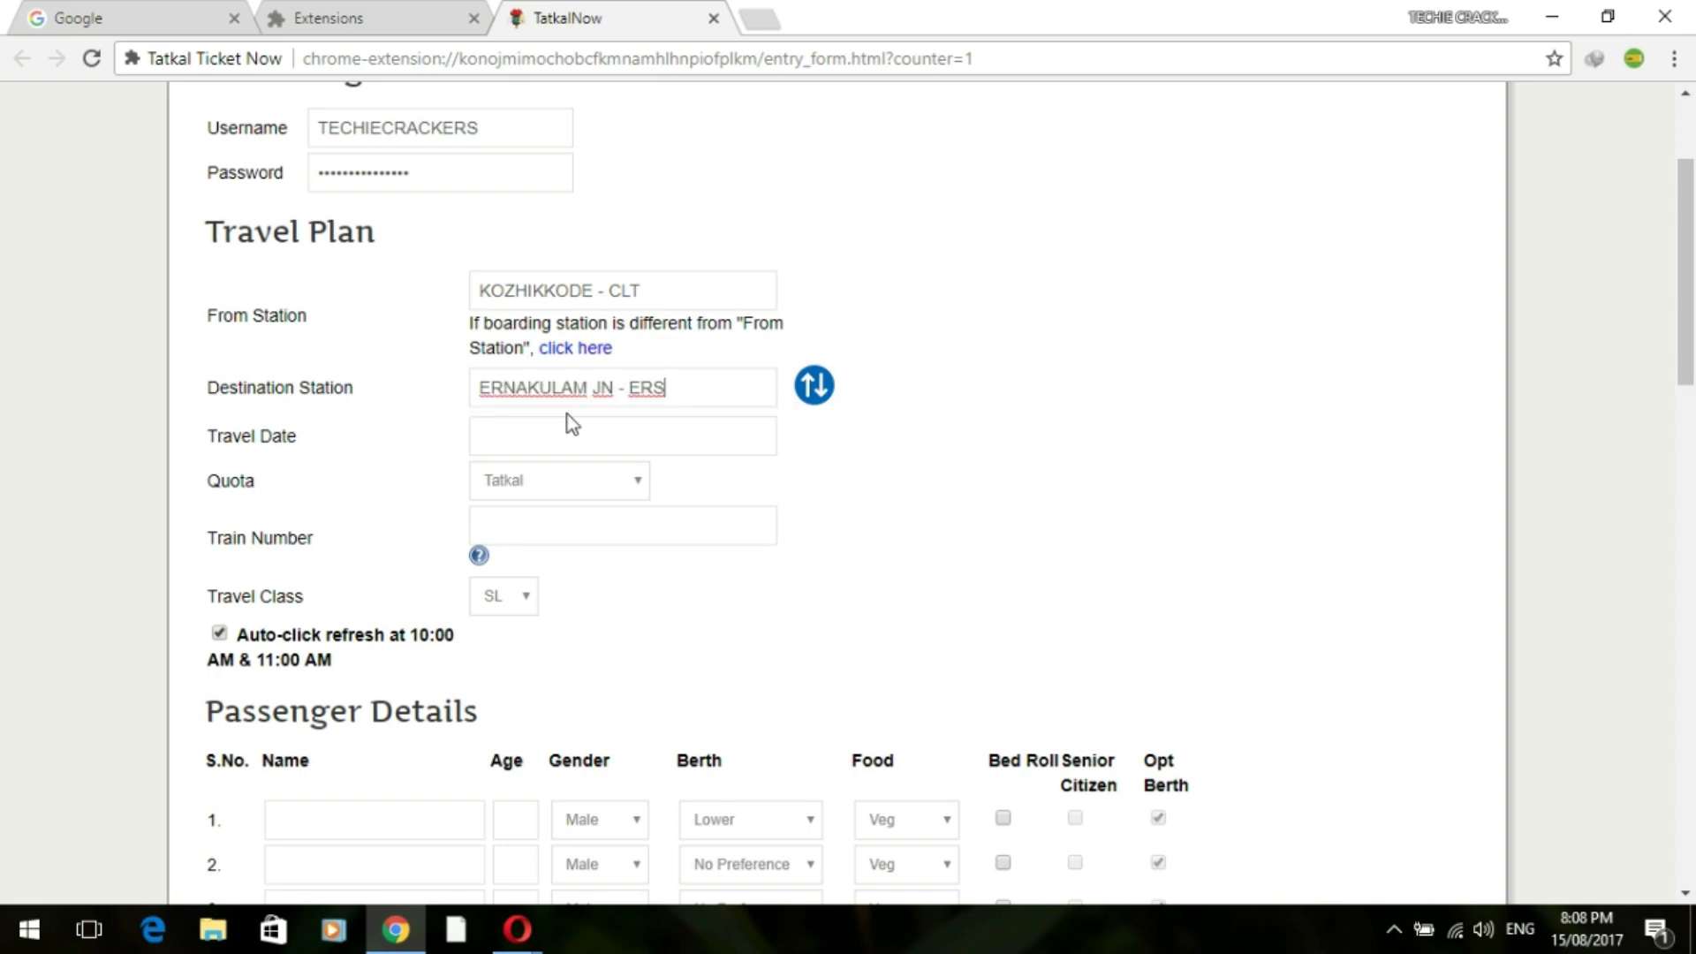
Set the travel date to 14/11/2017 and choose the Tatkal quota
left_click(611, 435)
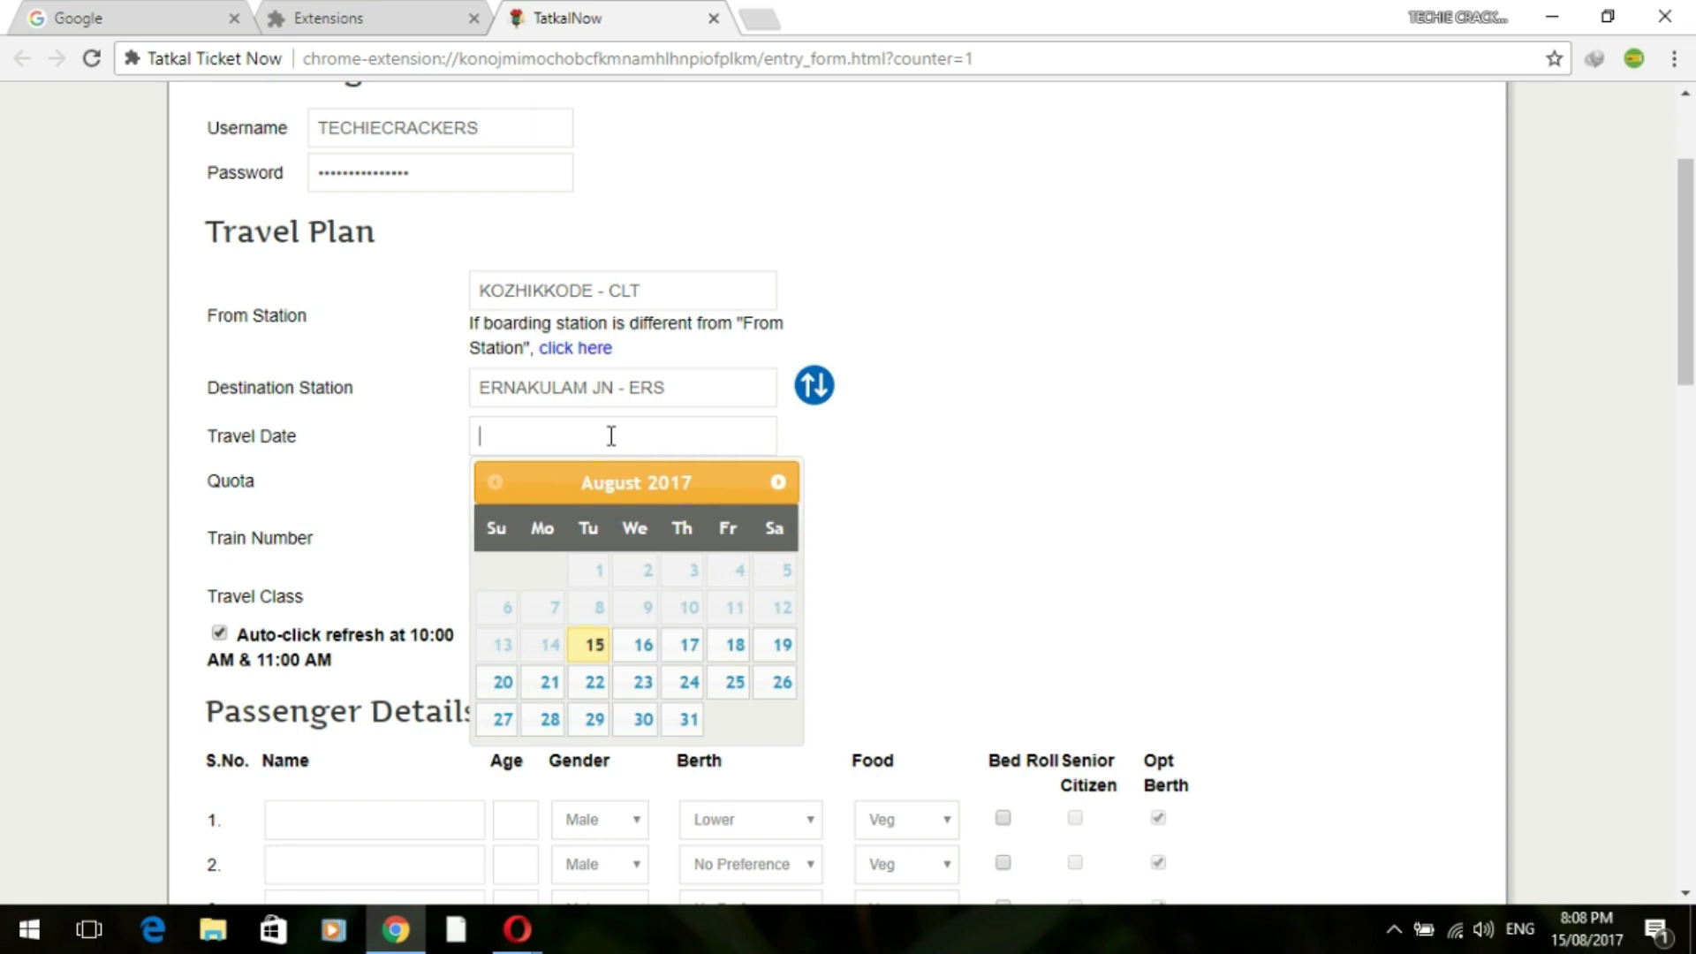
left_click(781, 484)
left_click(779, 486)
left_click(778, 489)
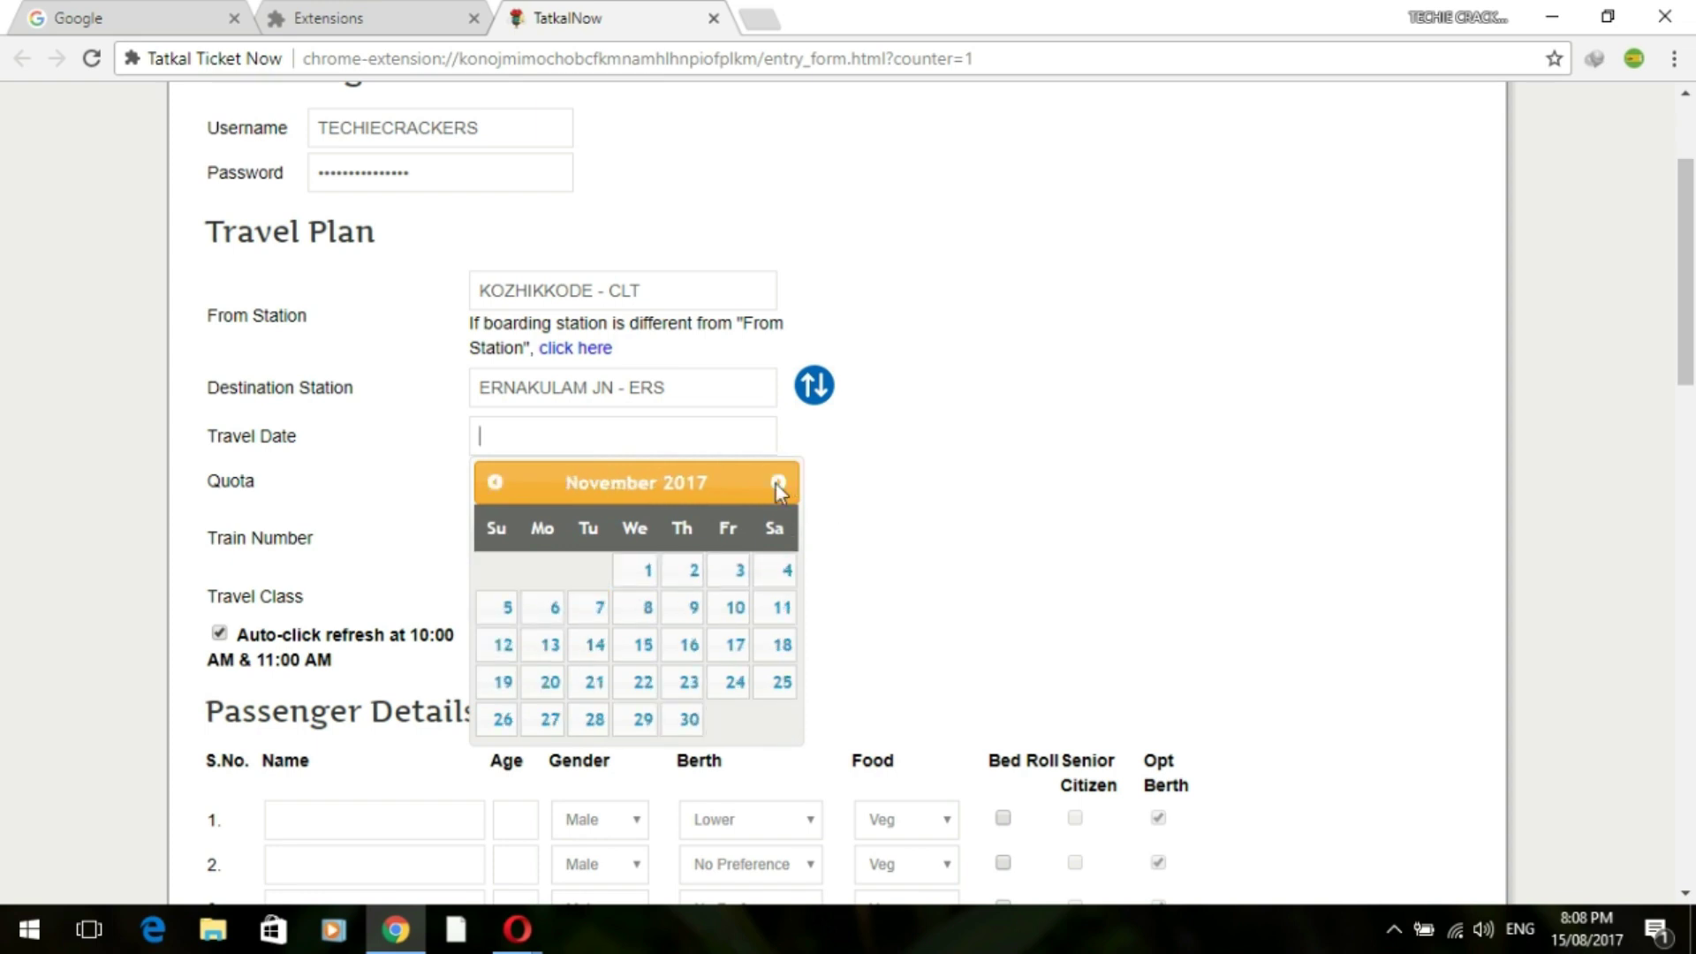
left_click(596, 646)
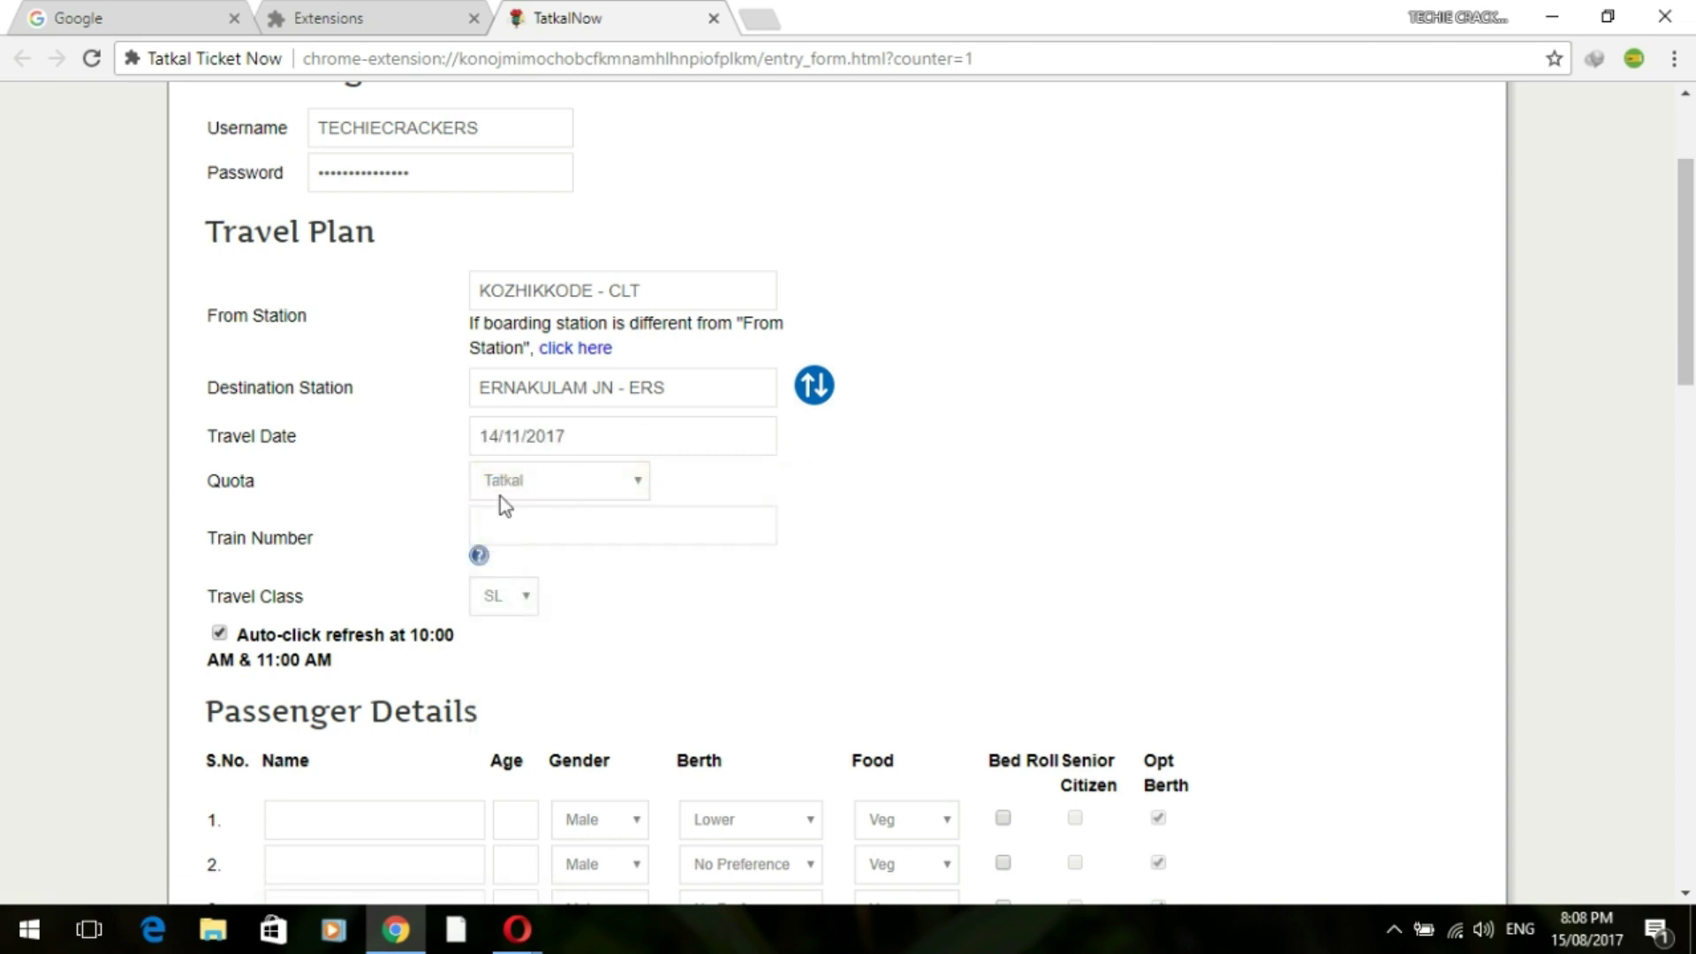
left_click(548, 490)
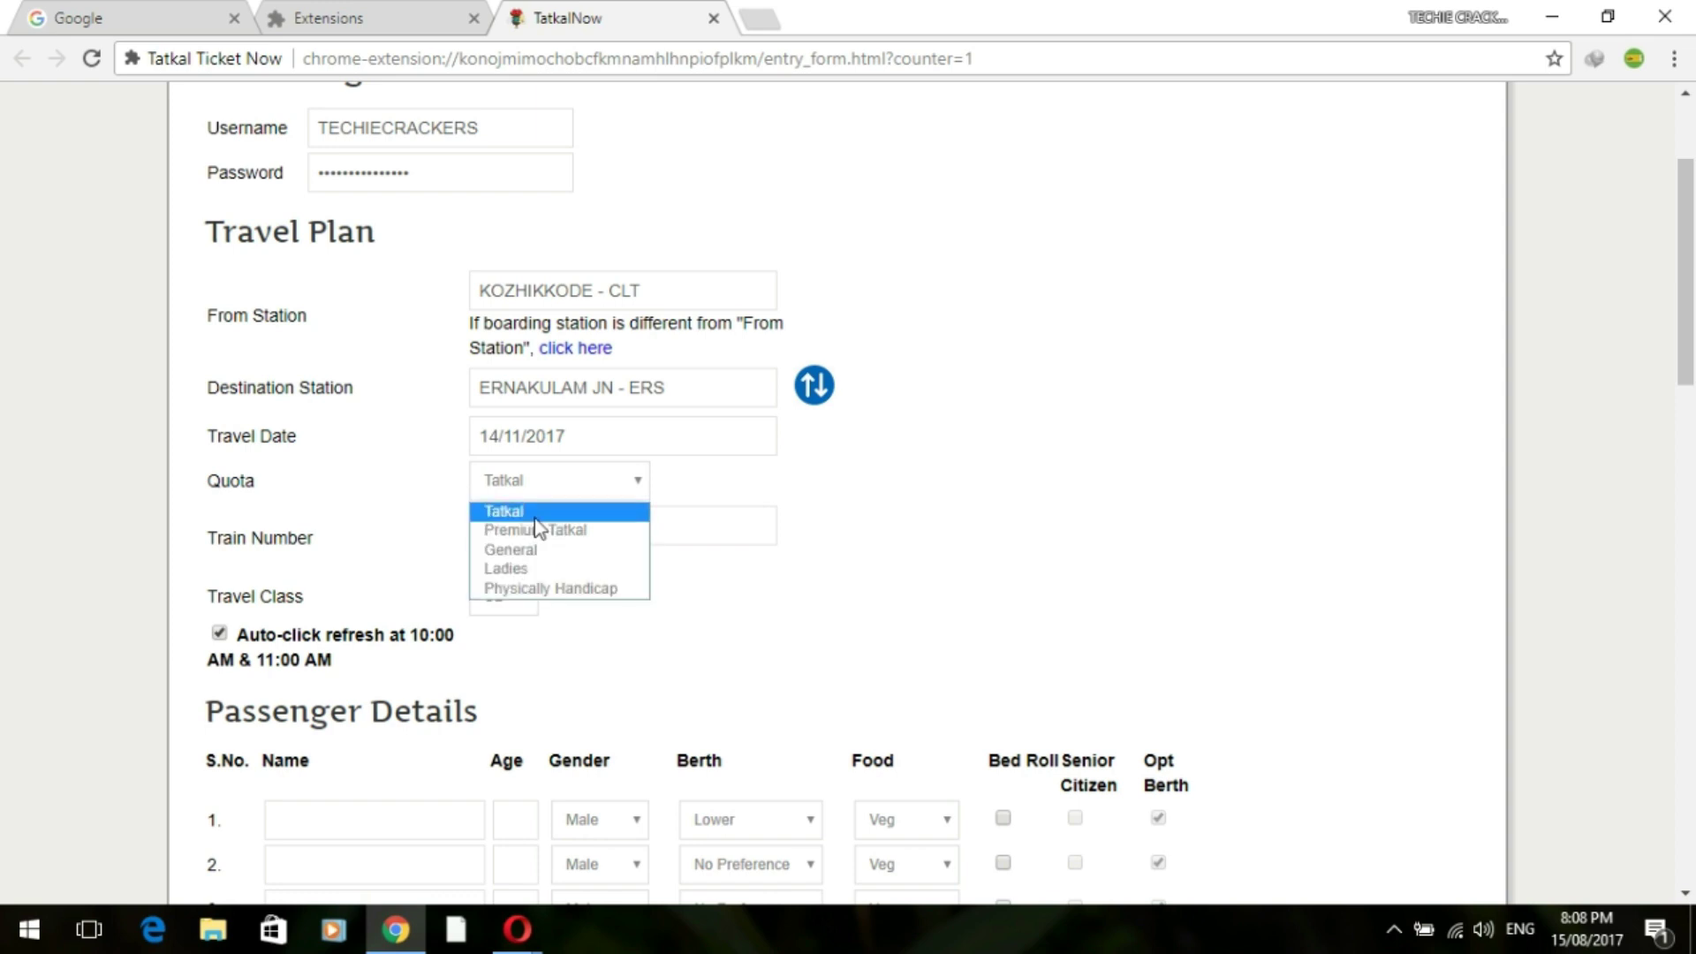
left_click(536, 516)
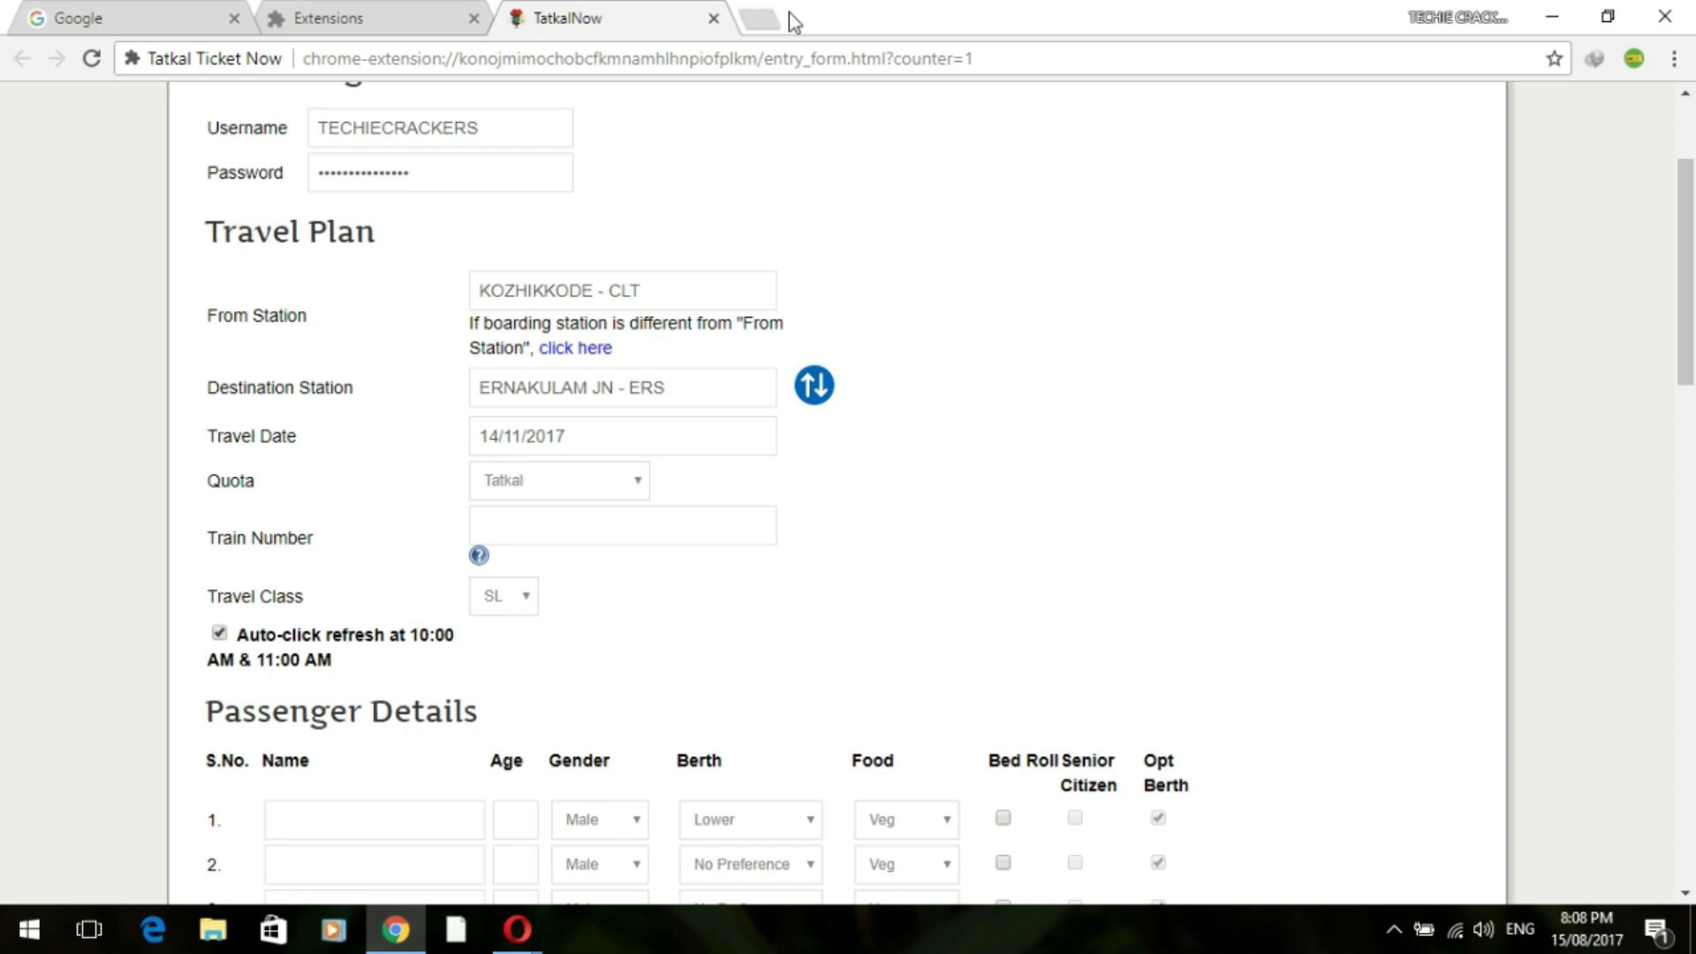
left_click(757, 18)
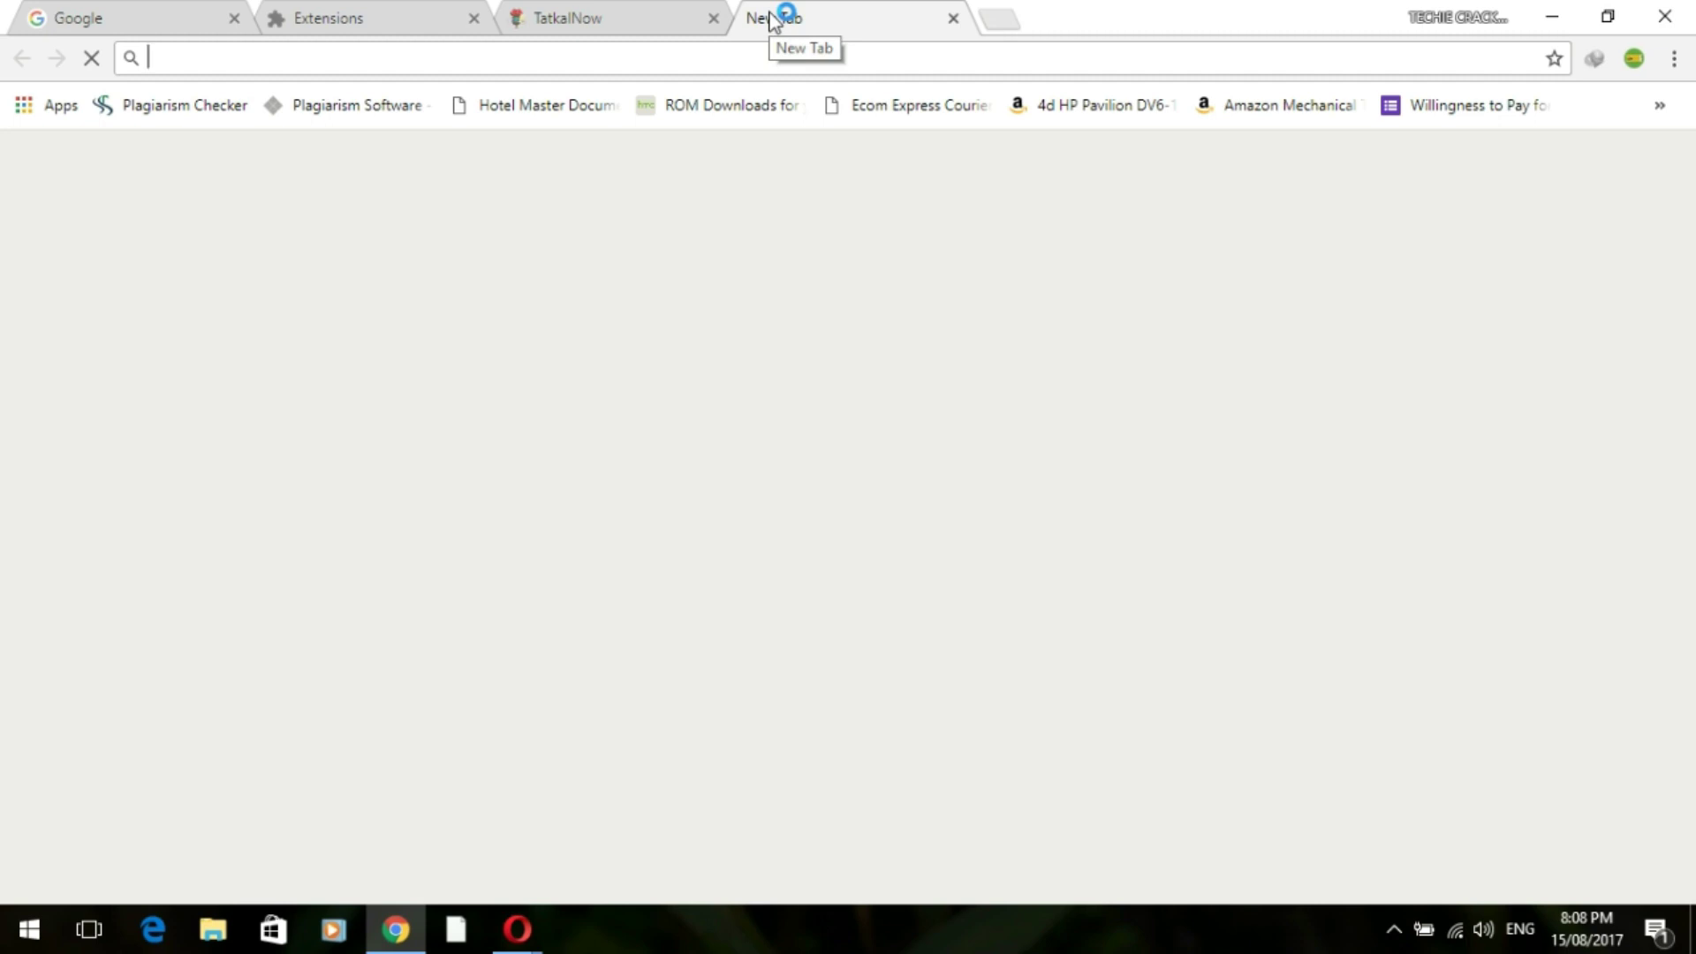
type("IN")
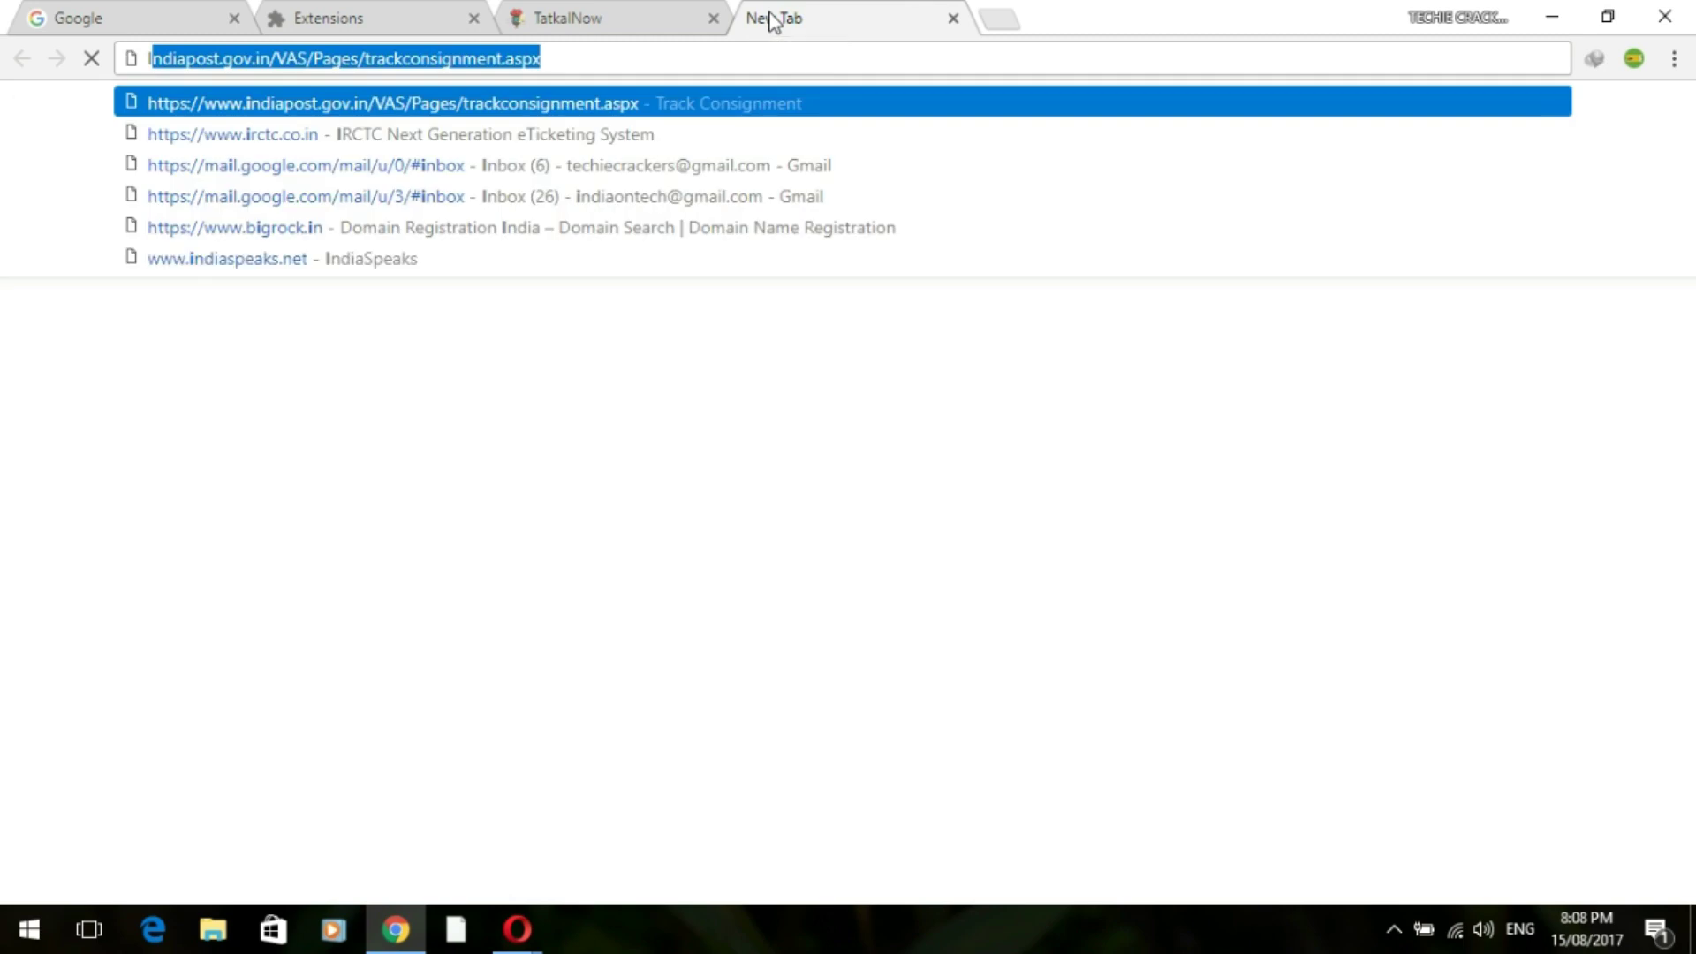
type("DI")
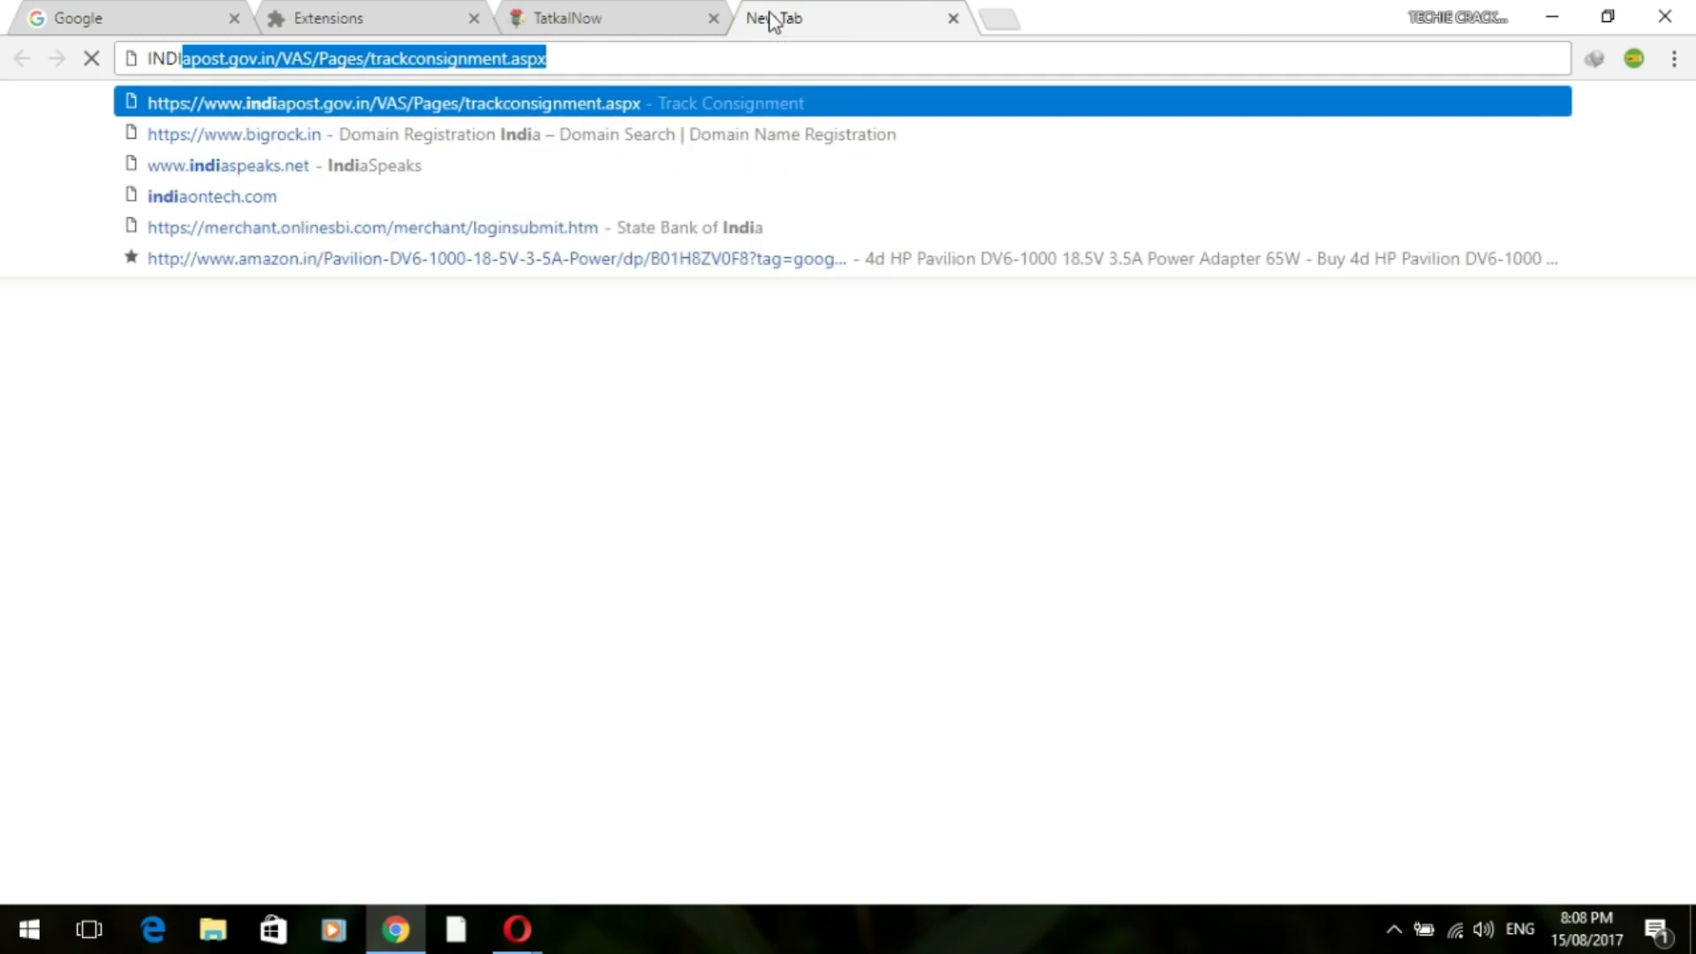
type("AN")
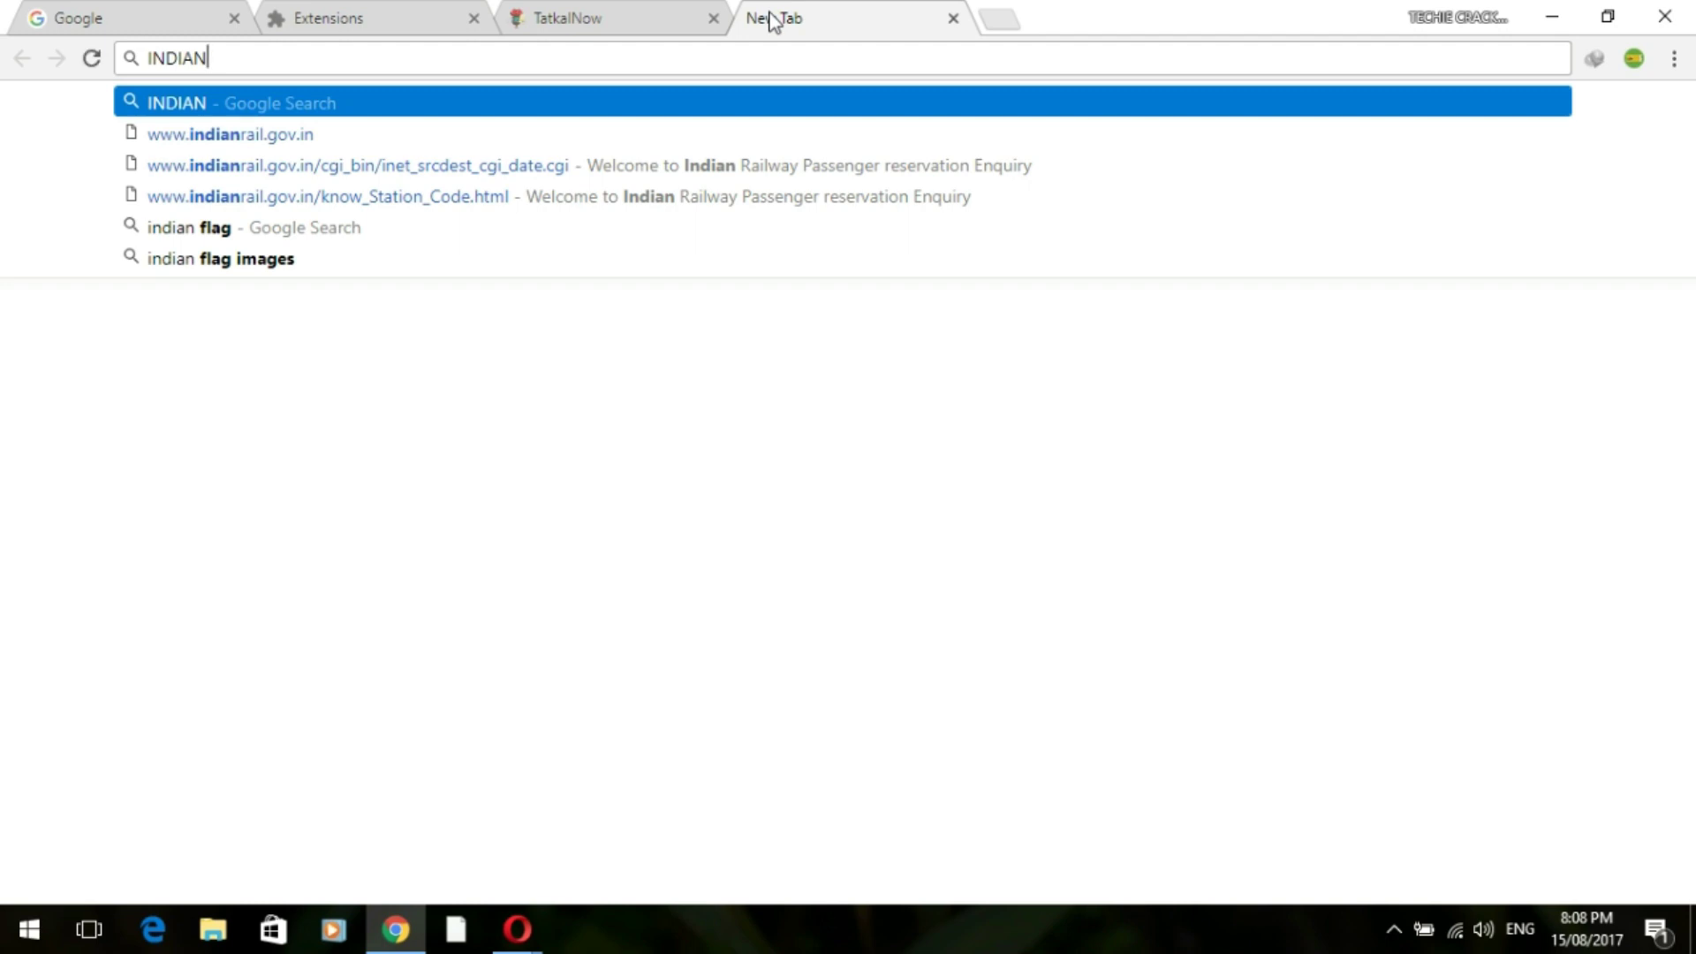
type("RA")
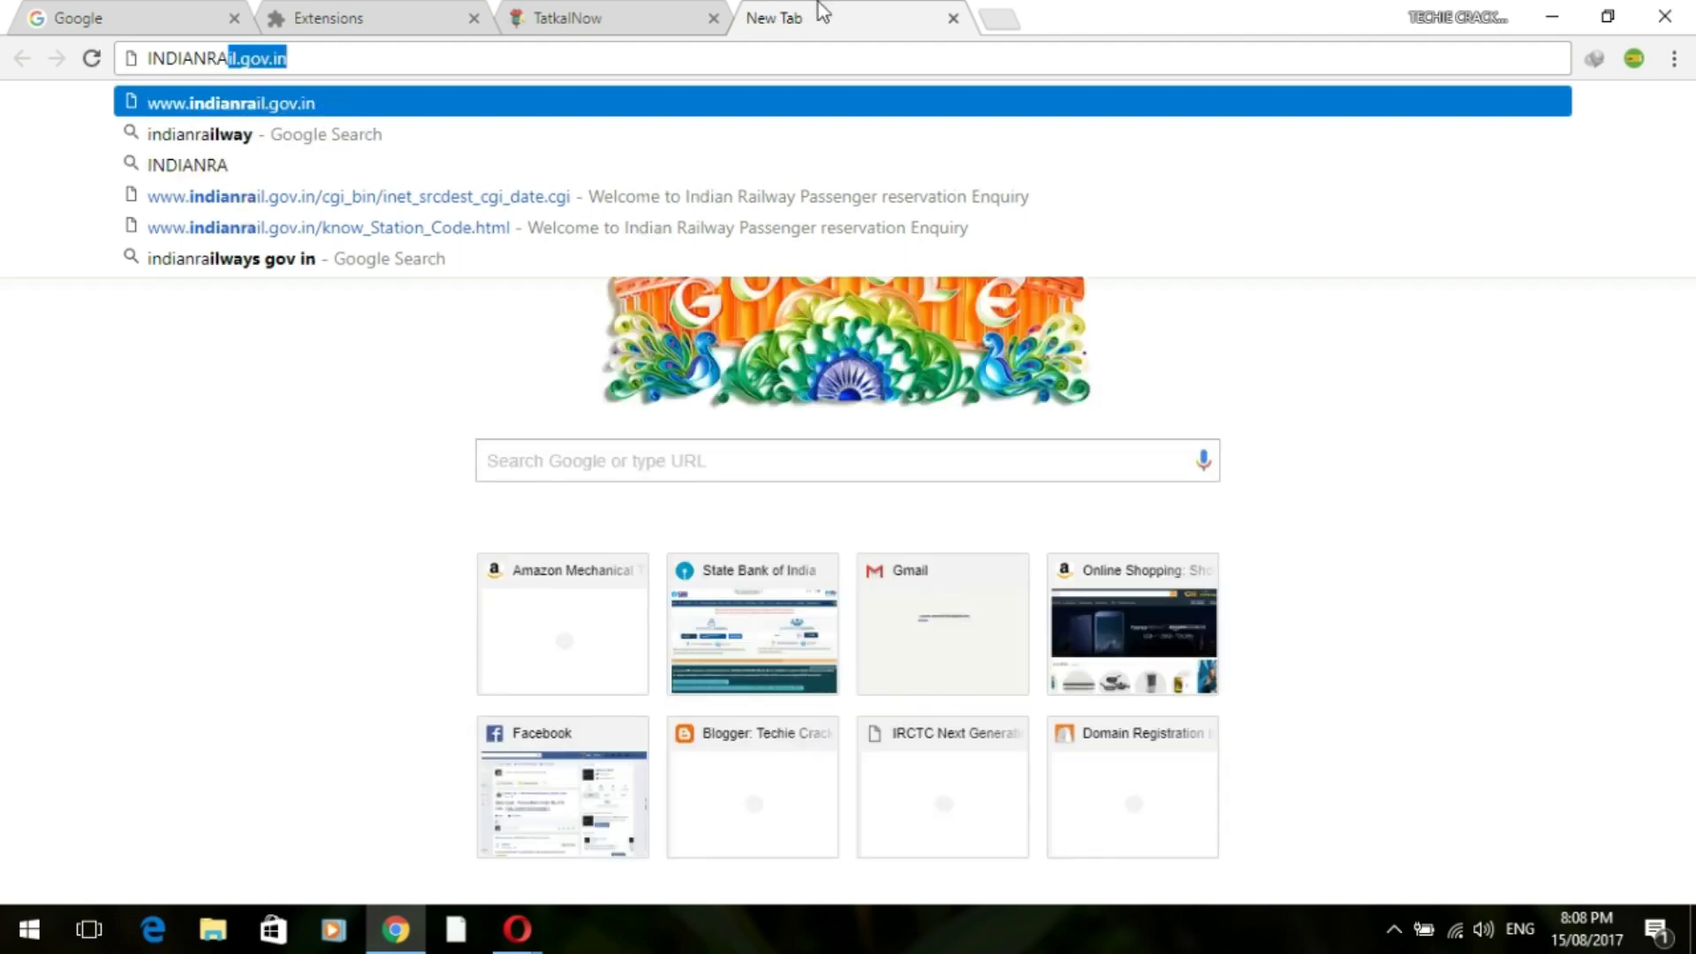
left_click(402, 55)
key("Return")
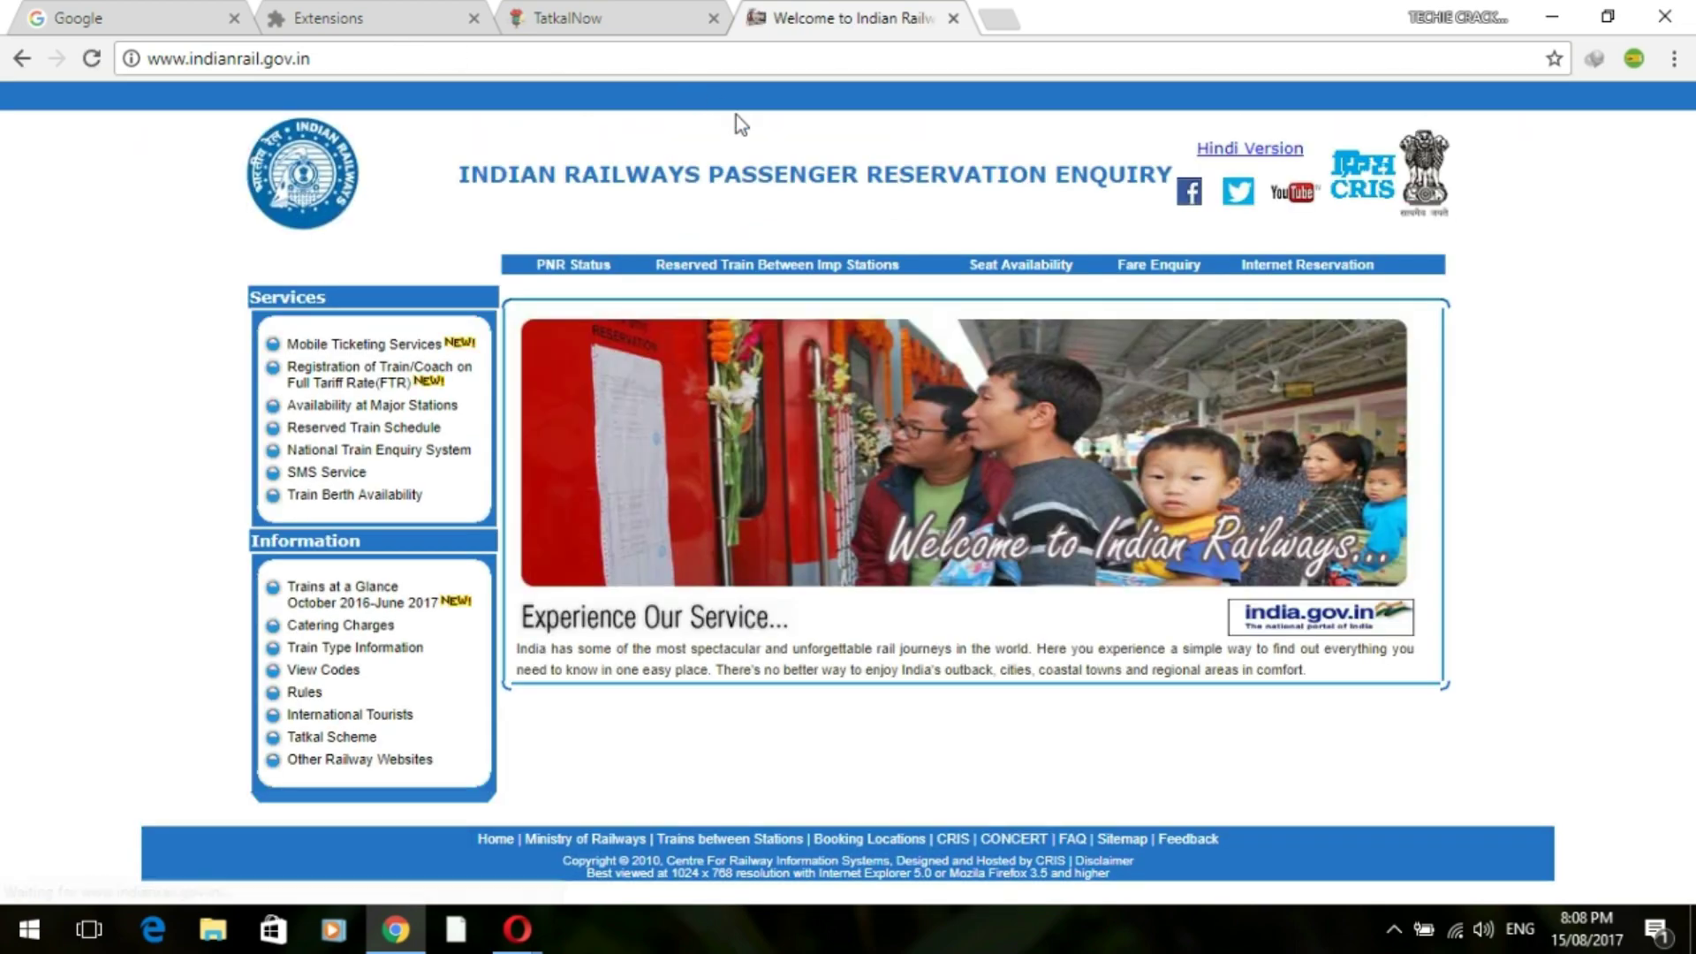
Open the enquiry for reserved trains between important stations, with source CALICUT - CLT and destination ERNAKULAM - ERS
left_click(764, 274)
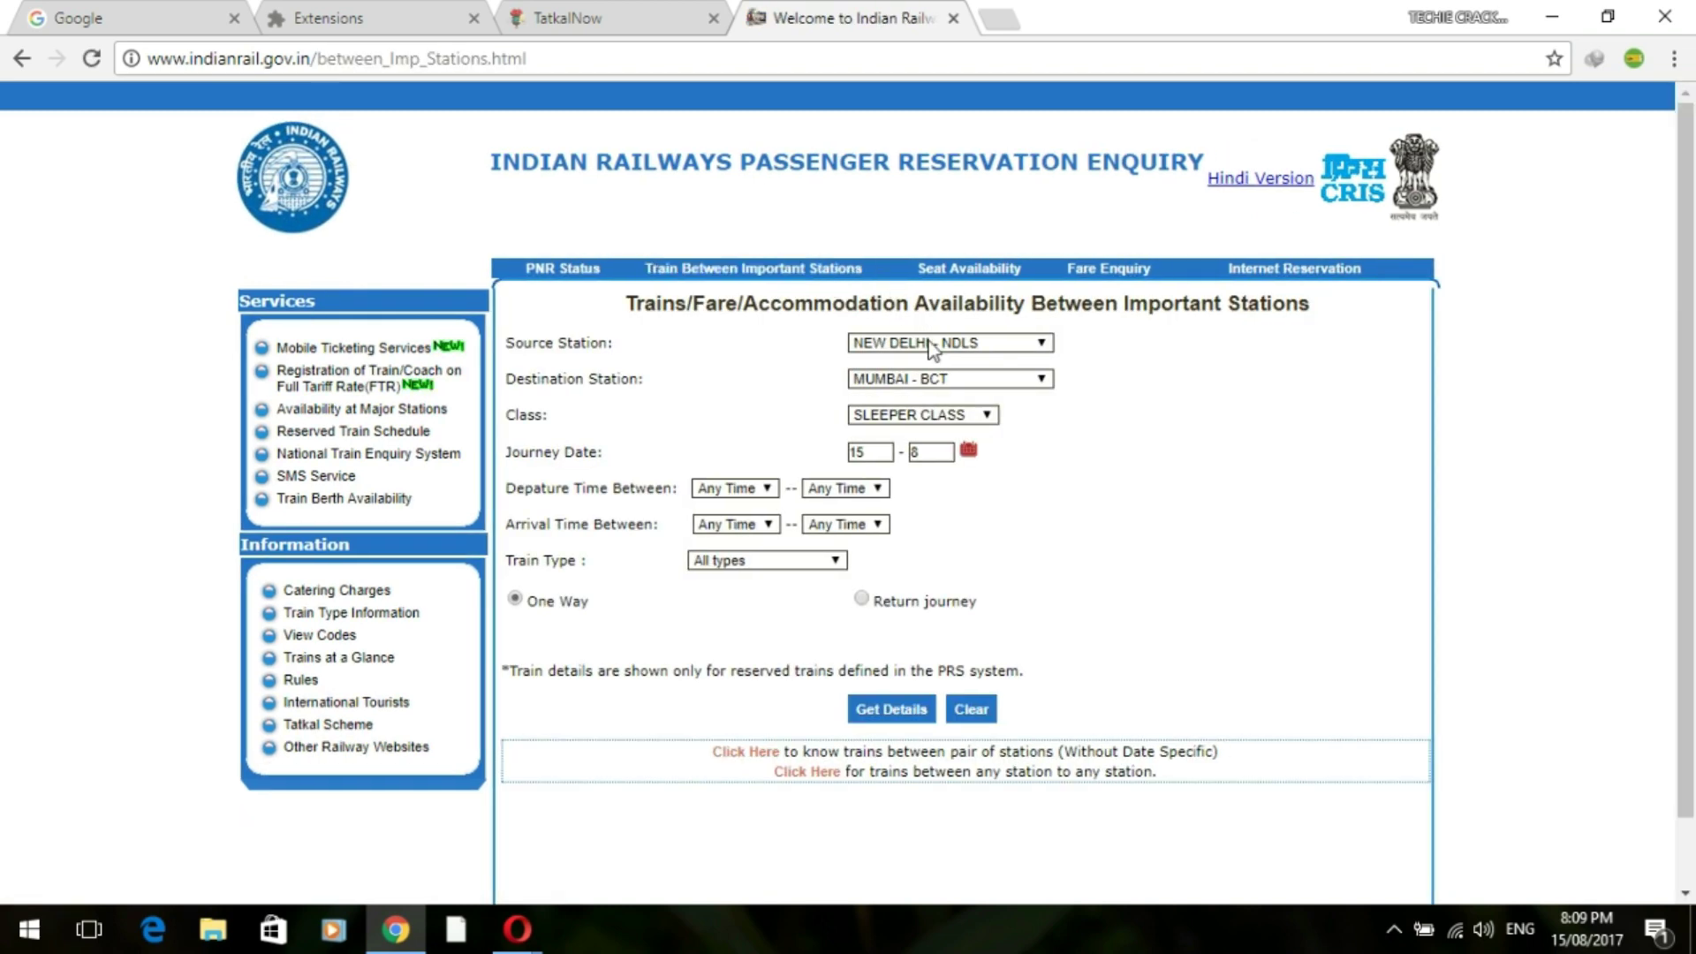
left_click(933, 349)
left_click(933, 349)
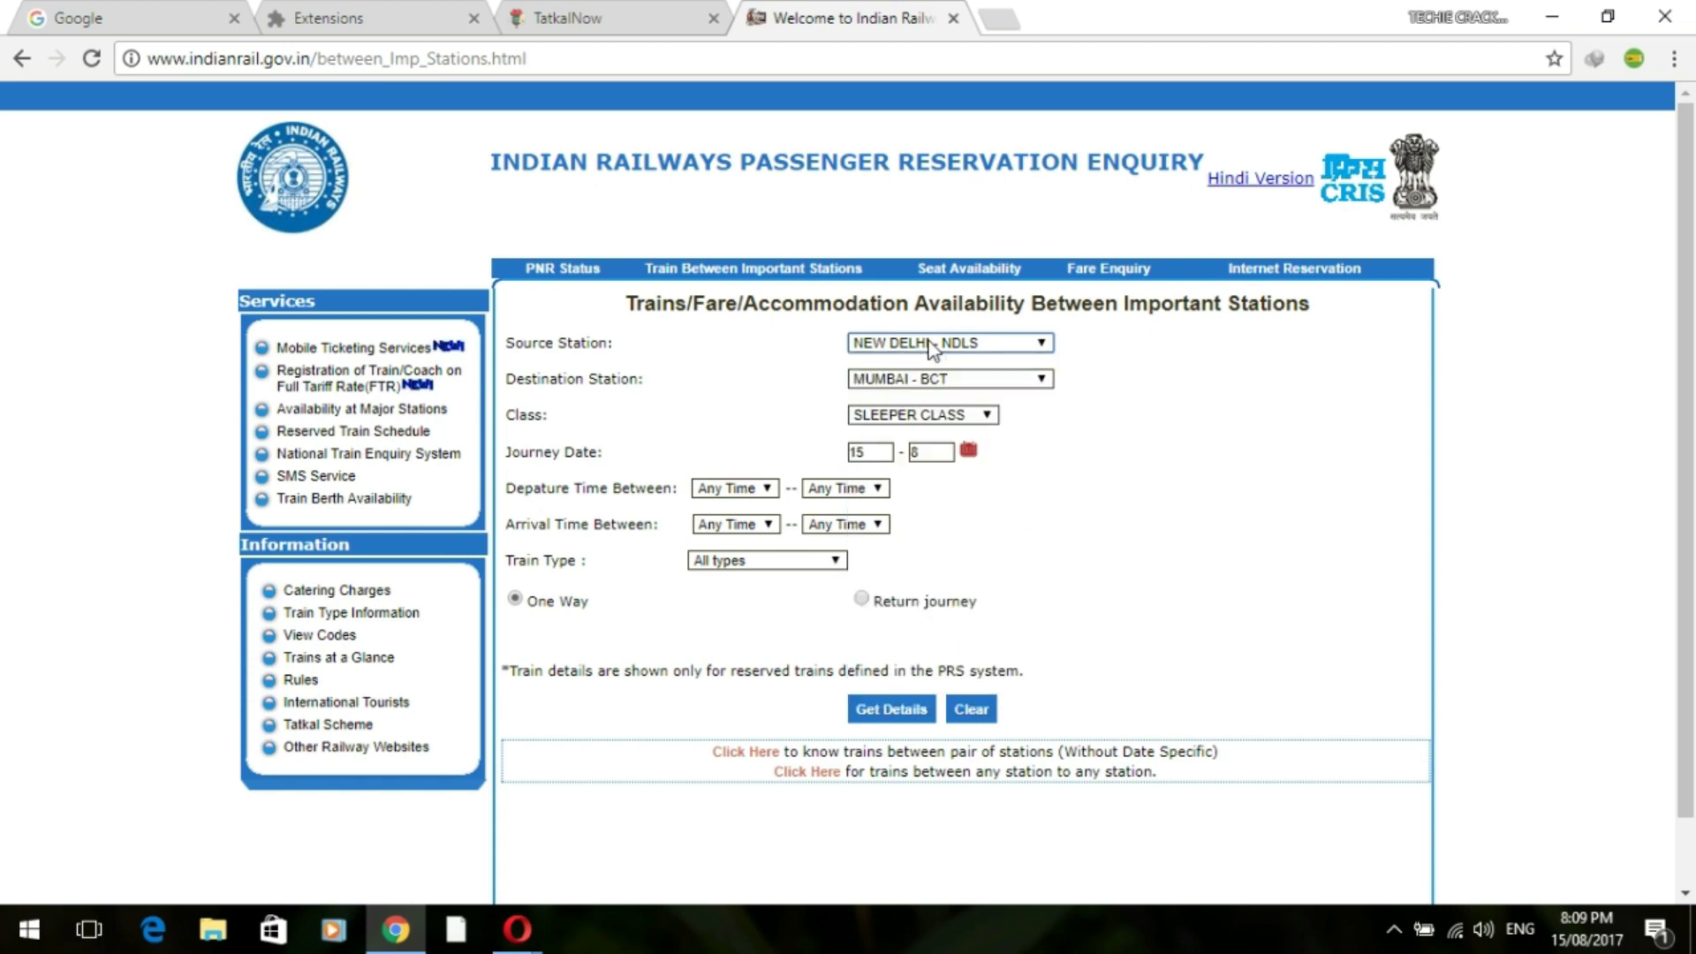
left_click(932, 349)
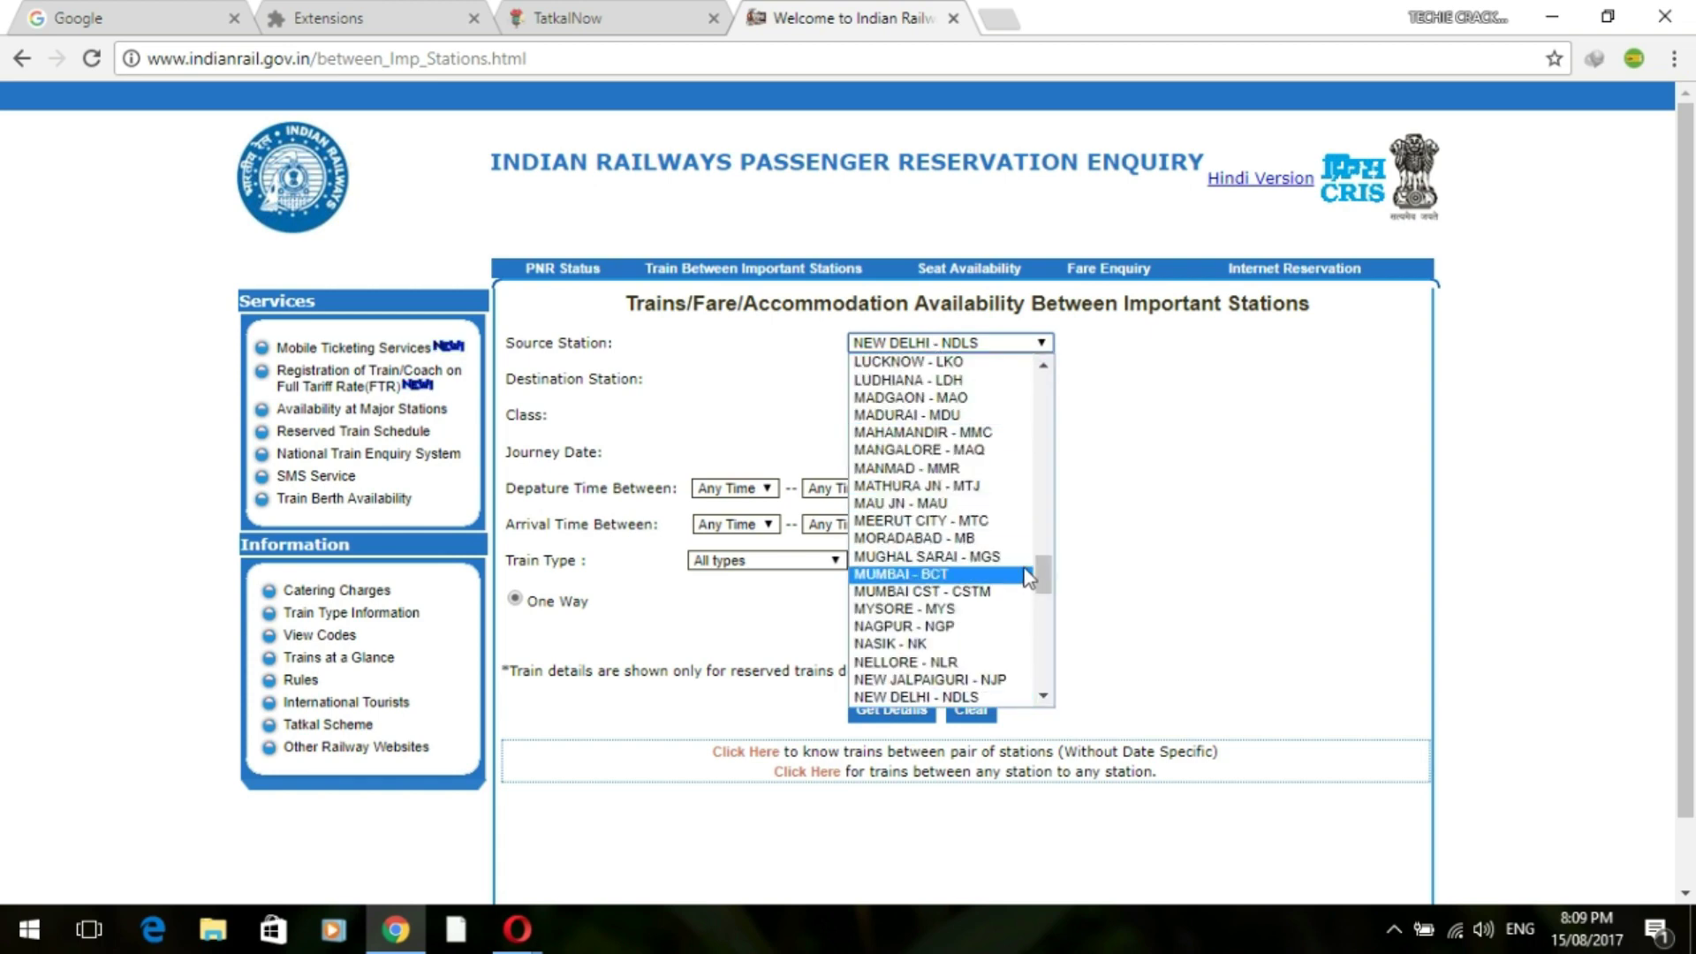
left_click_drag(1047, 580, 1035, 446)
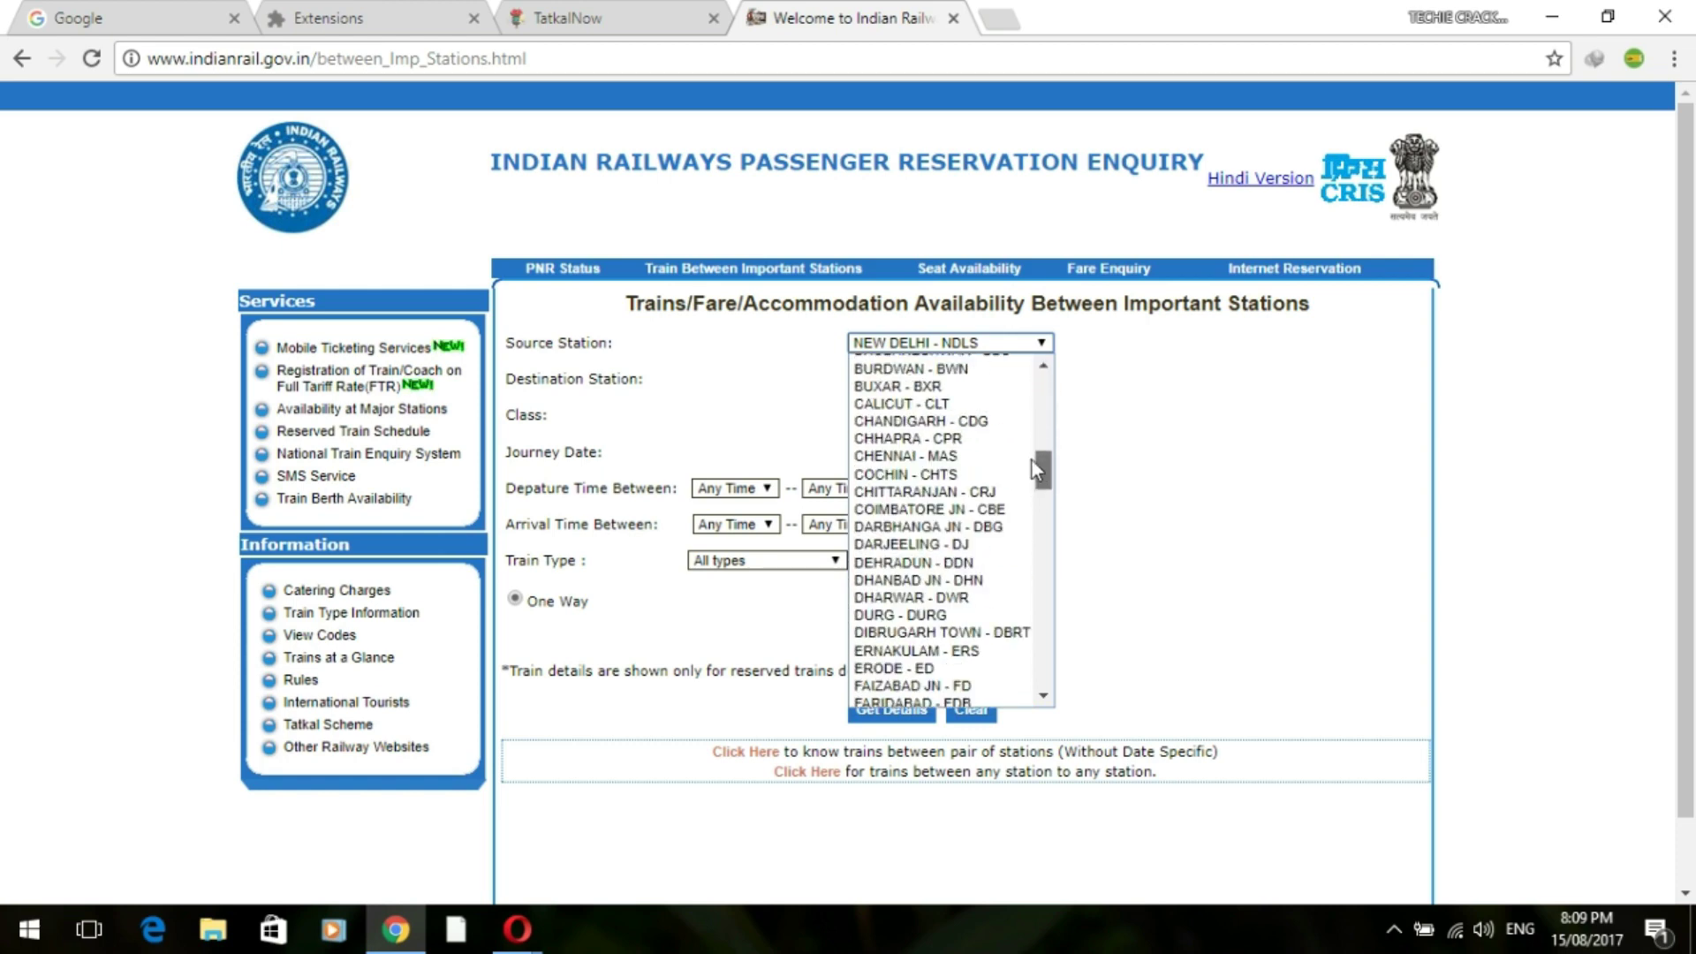
left_click(937, 408)
left_click(935, 374)
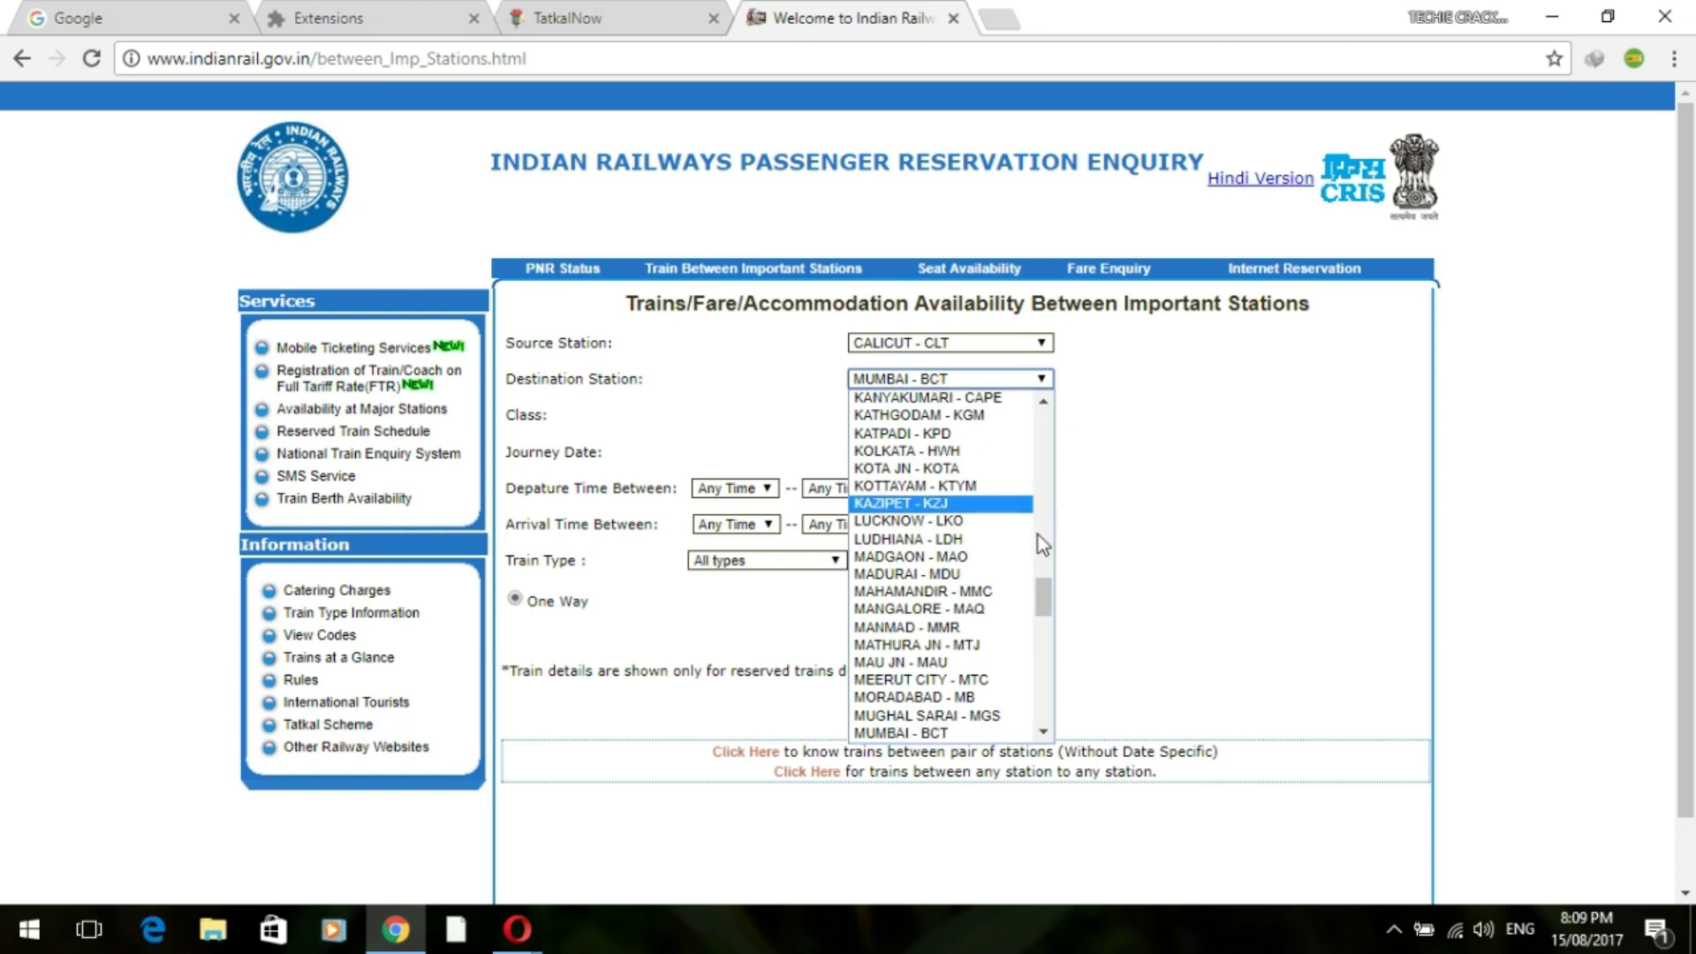
left_click_drag(1046, 604, 1051, 547)
left_click(875, 435)
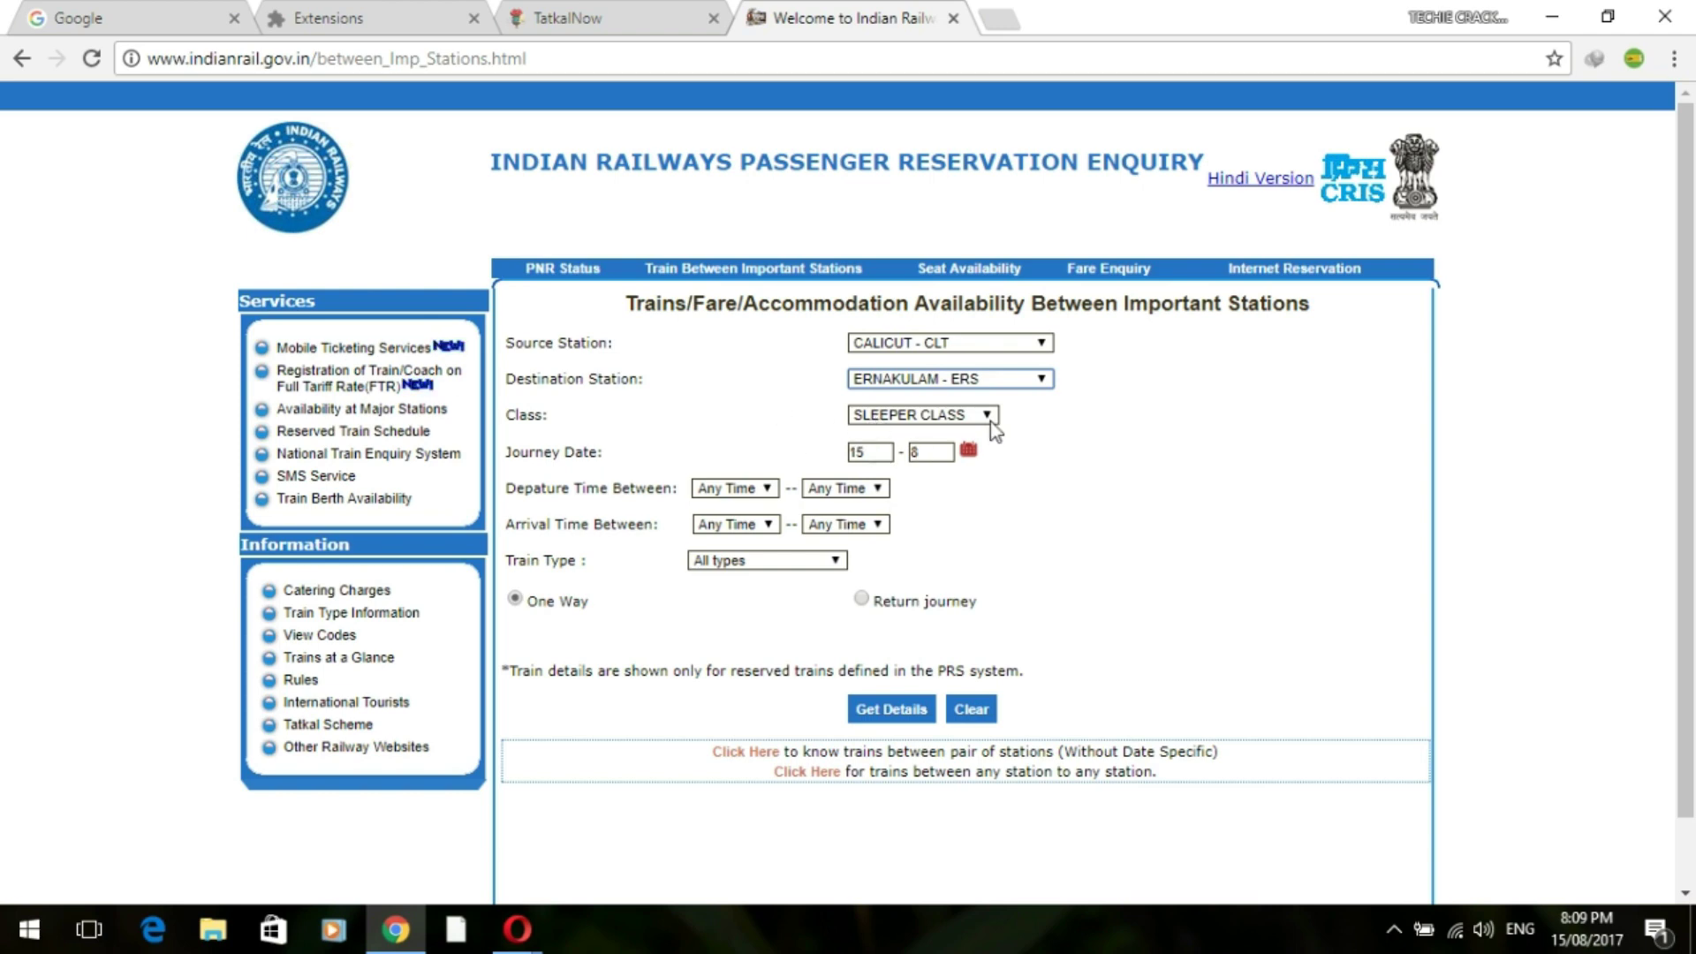
Set the enquiry's journey date to 14 November 2017 and get the train details
left_click(970, 451)
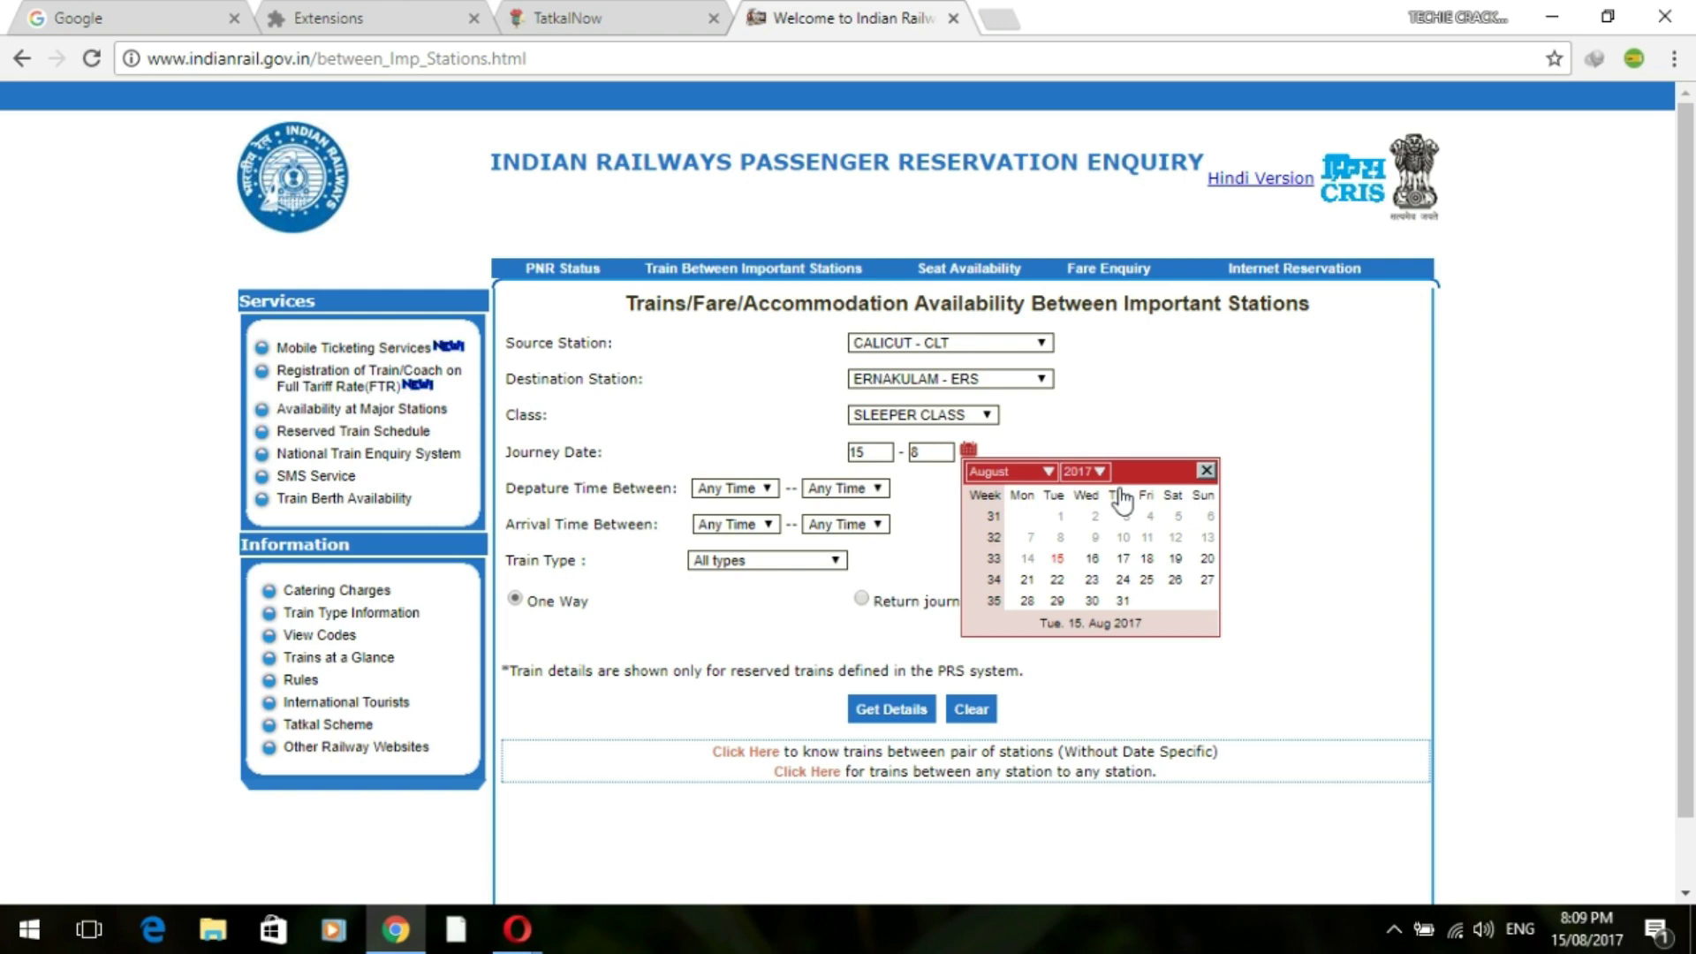
left_click(587, 28)
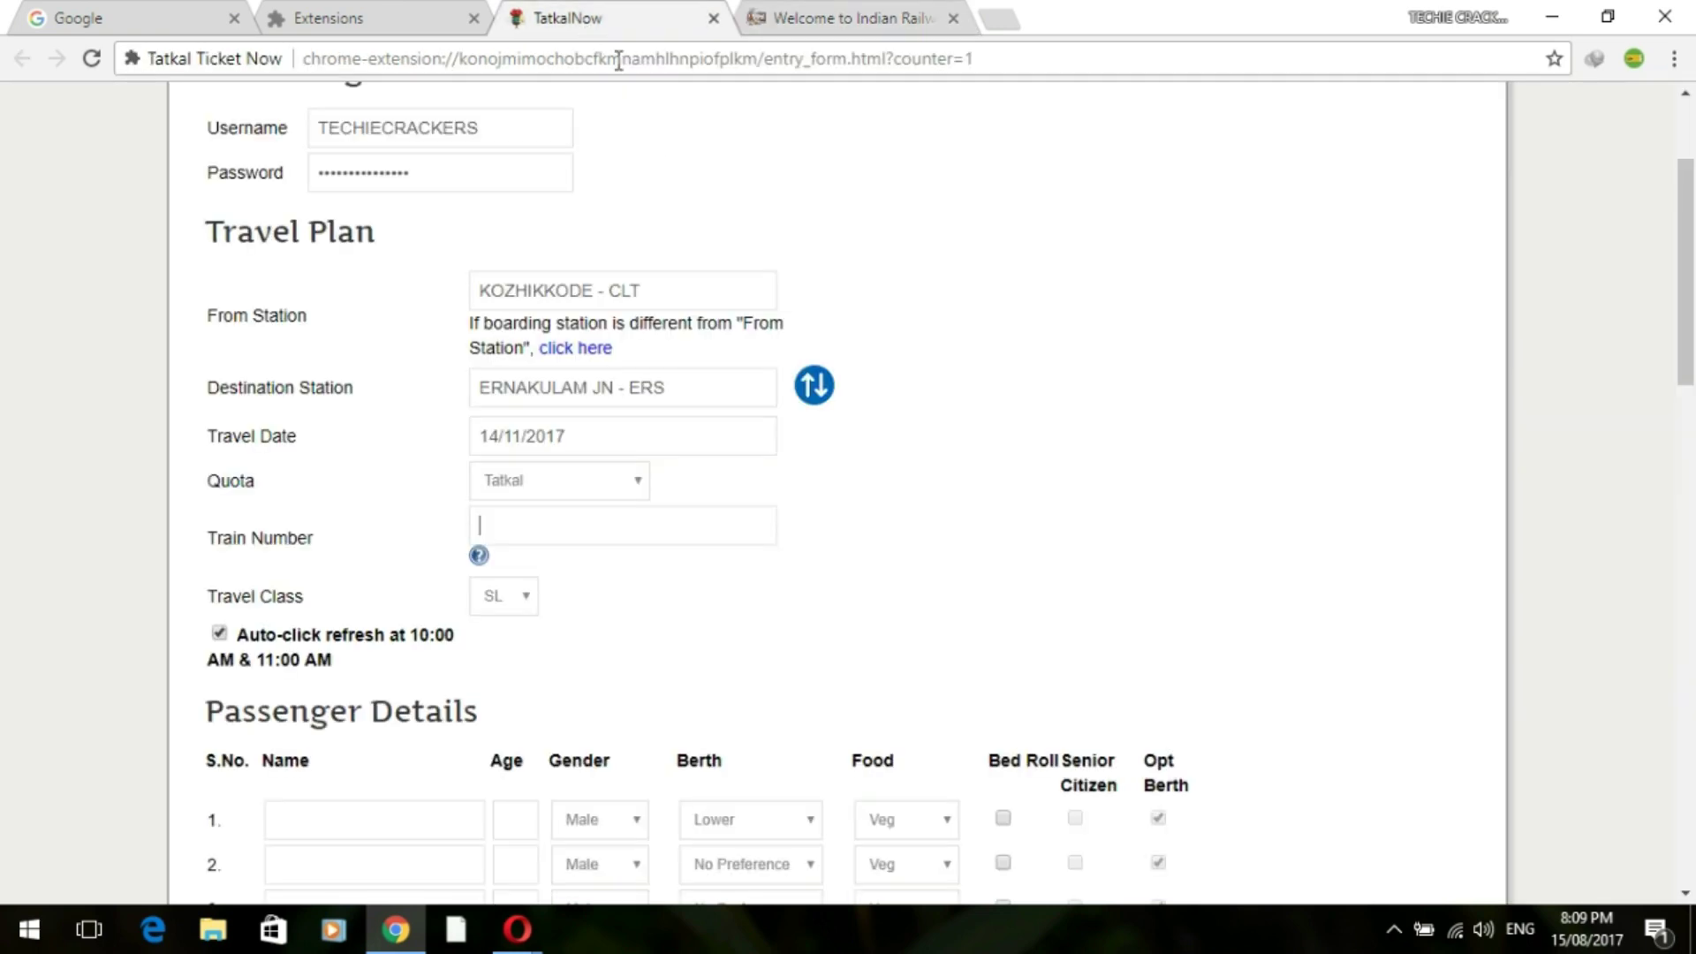
left_click(801, 15)
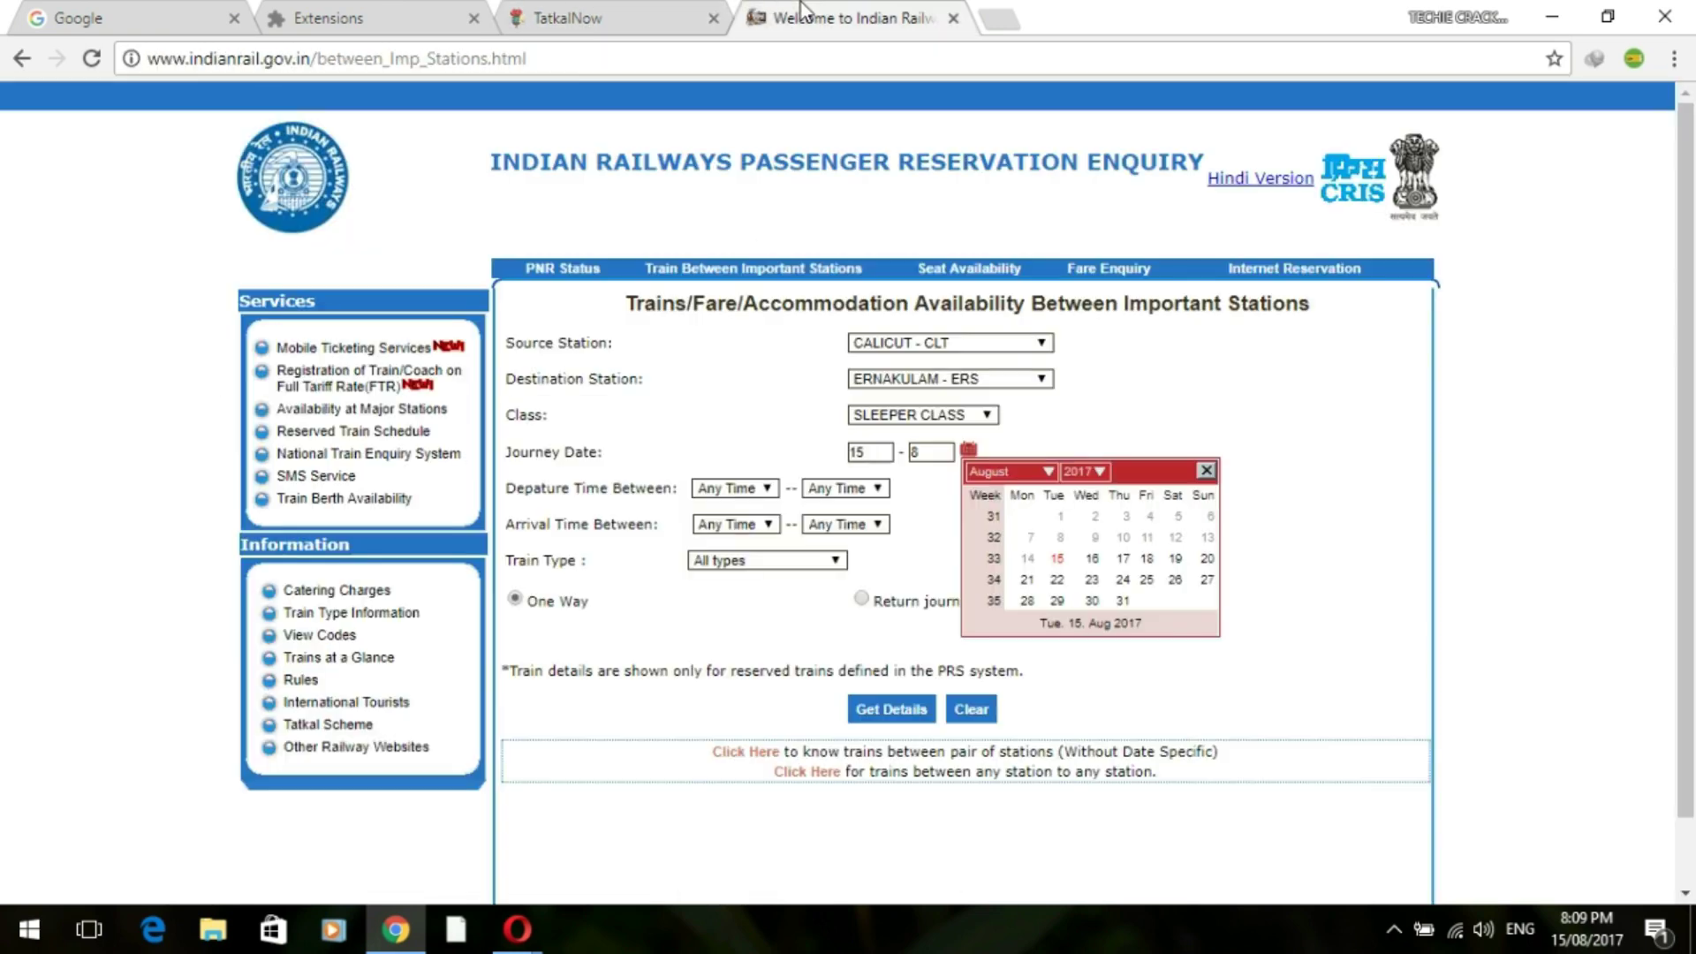
left_click(1010, 477)
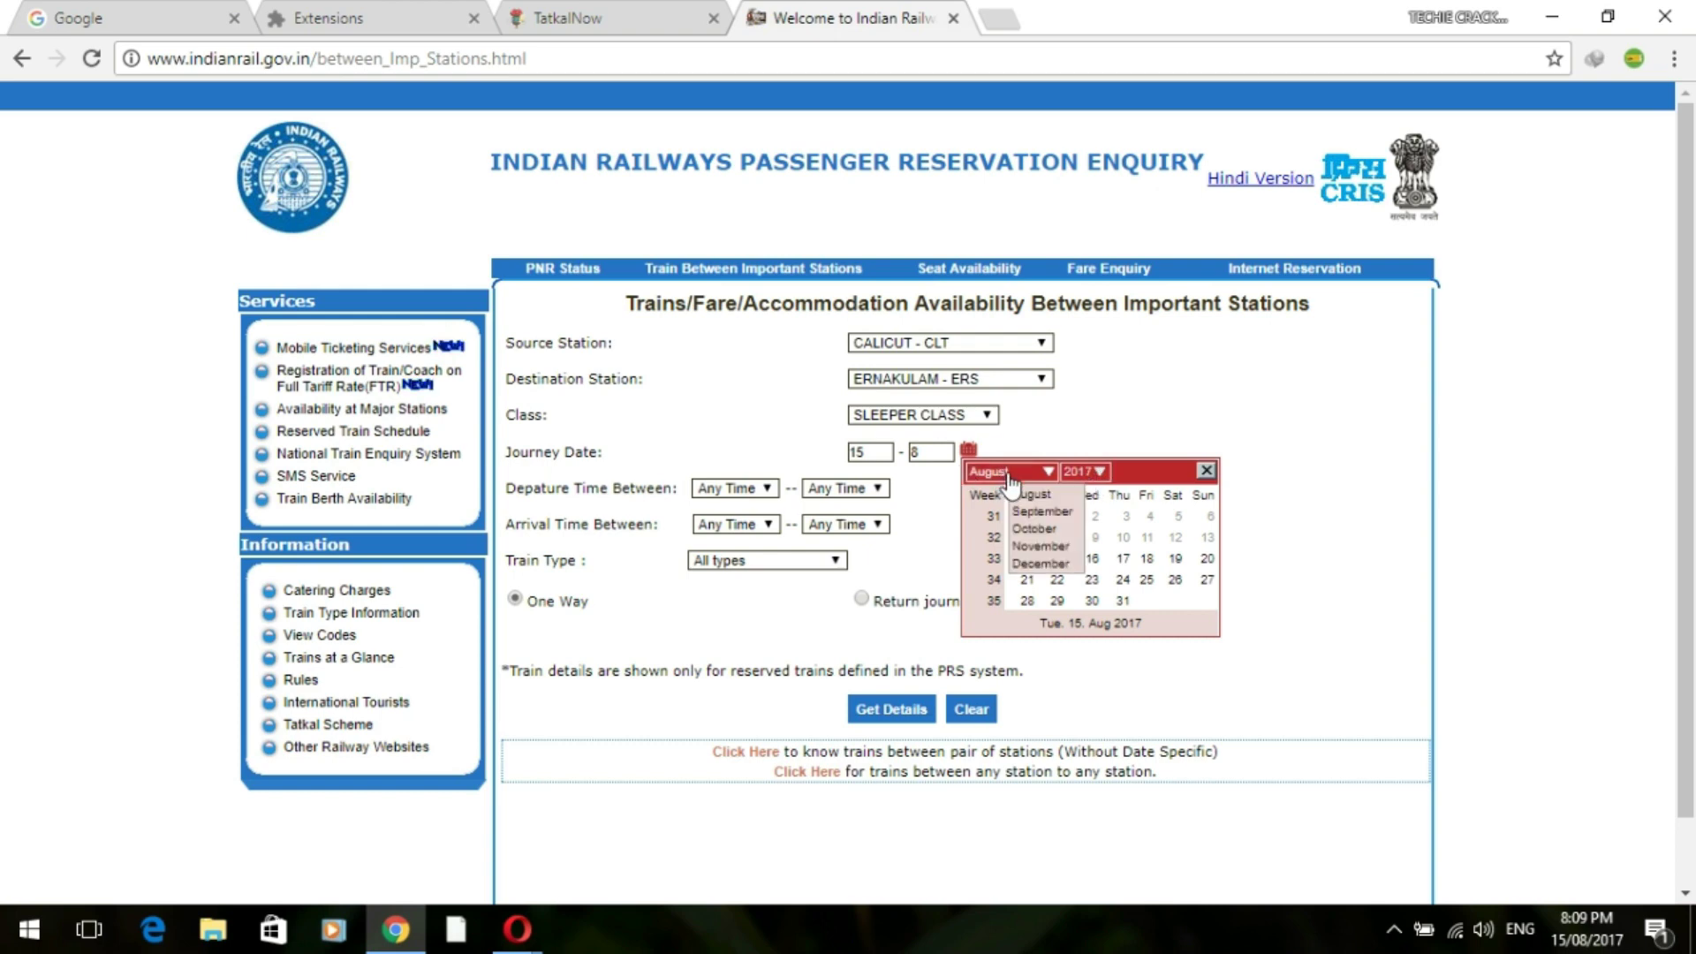
left_click(1036, 546)
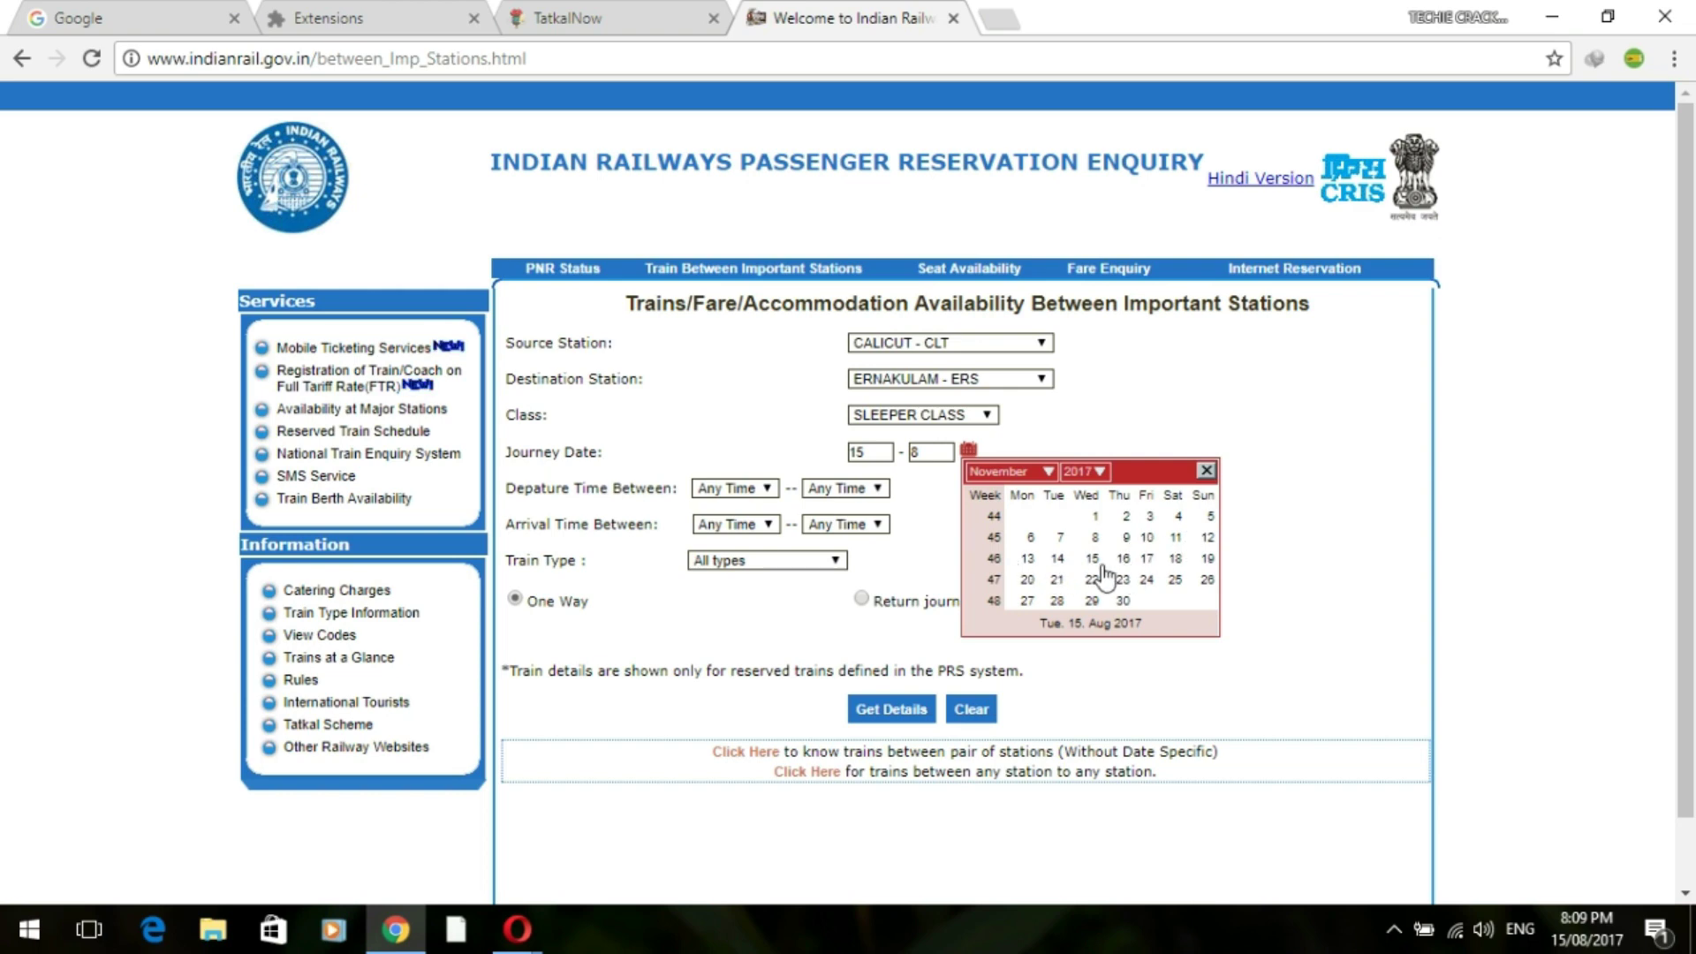
left_click(1058, 558)
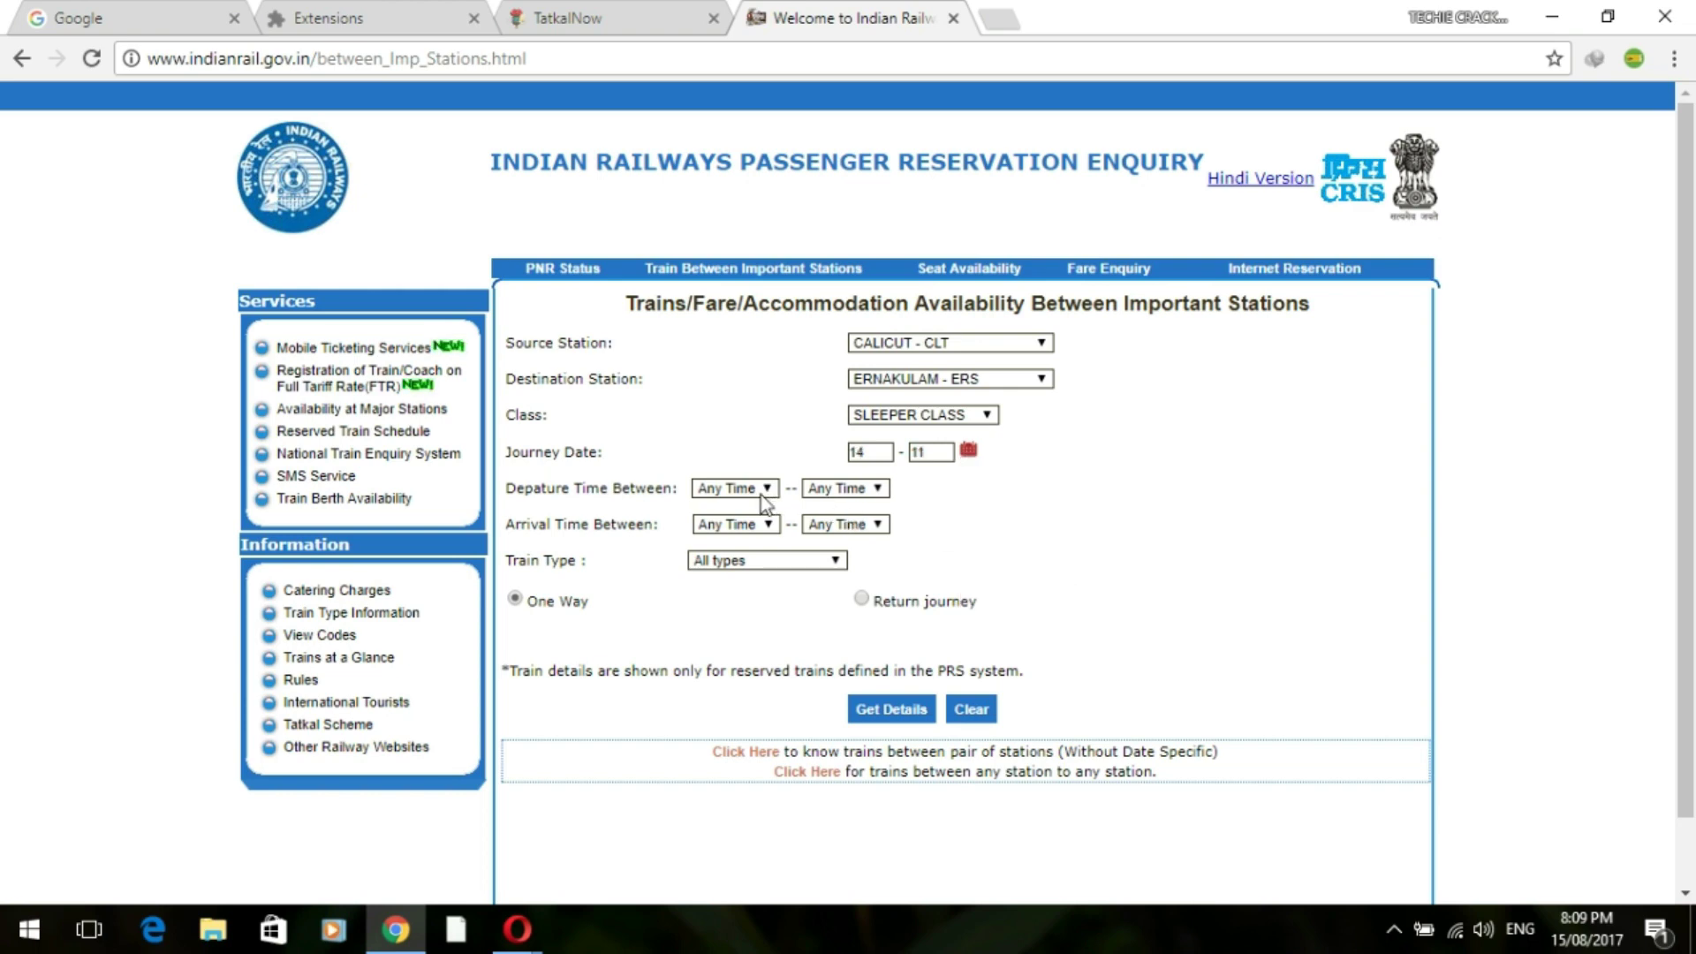
left_click(884, 711)
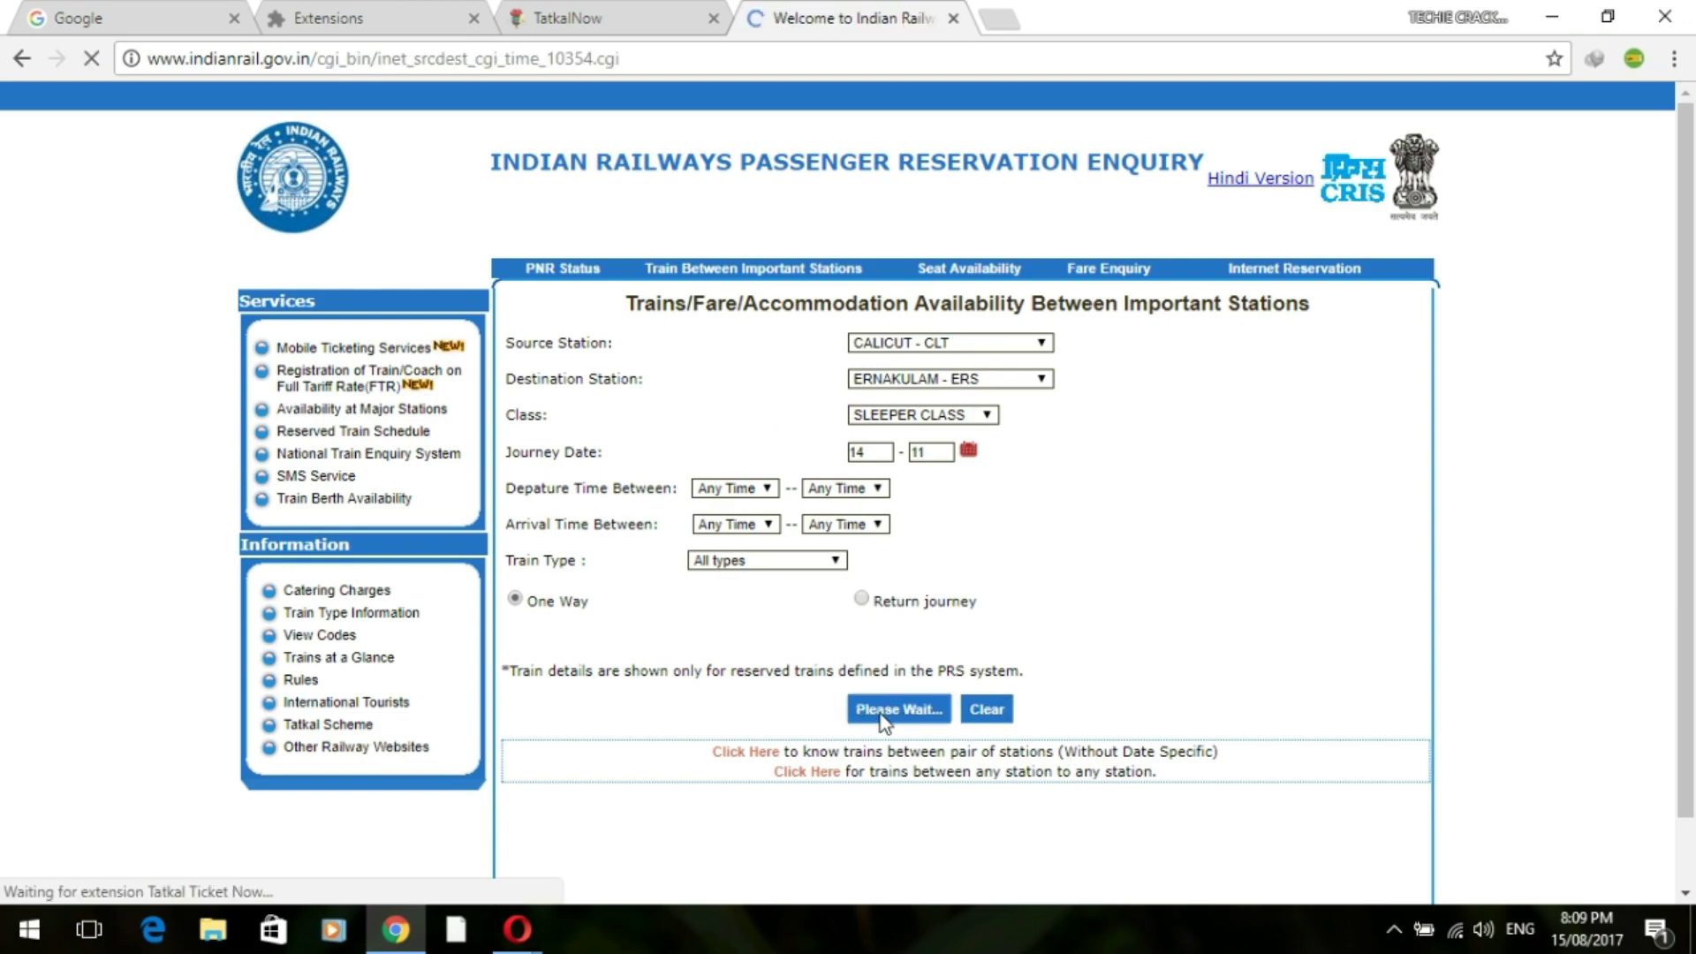
Copy train number 16345 from the results into the TatkalNow form's Train Number and choose 16345 : Netravati Express
scroll(874, 707, "down", 8)
scroll(861, 706, "up", 3)
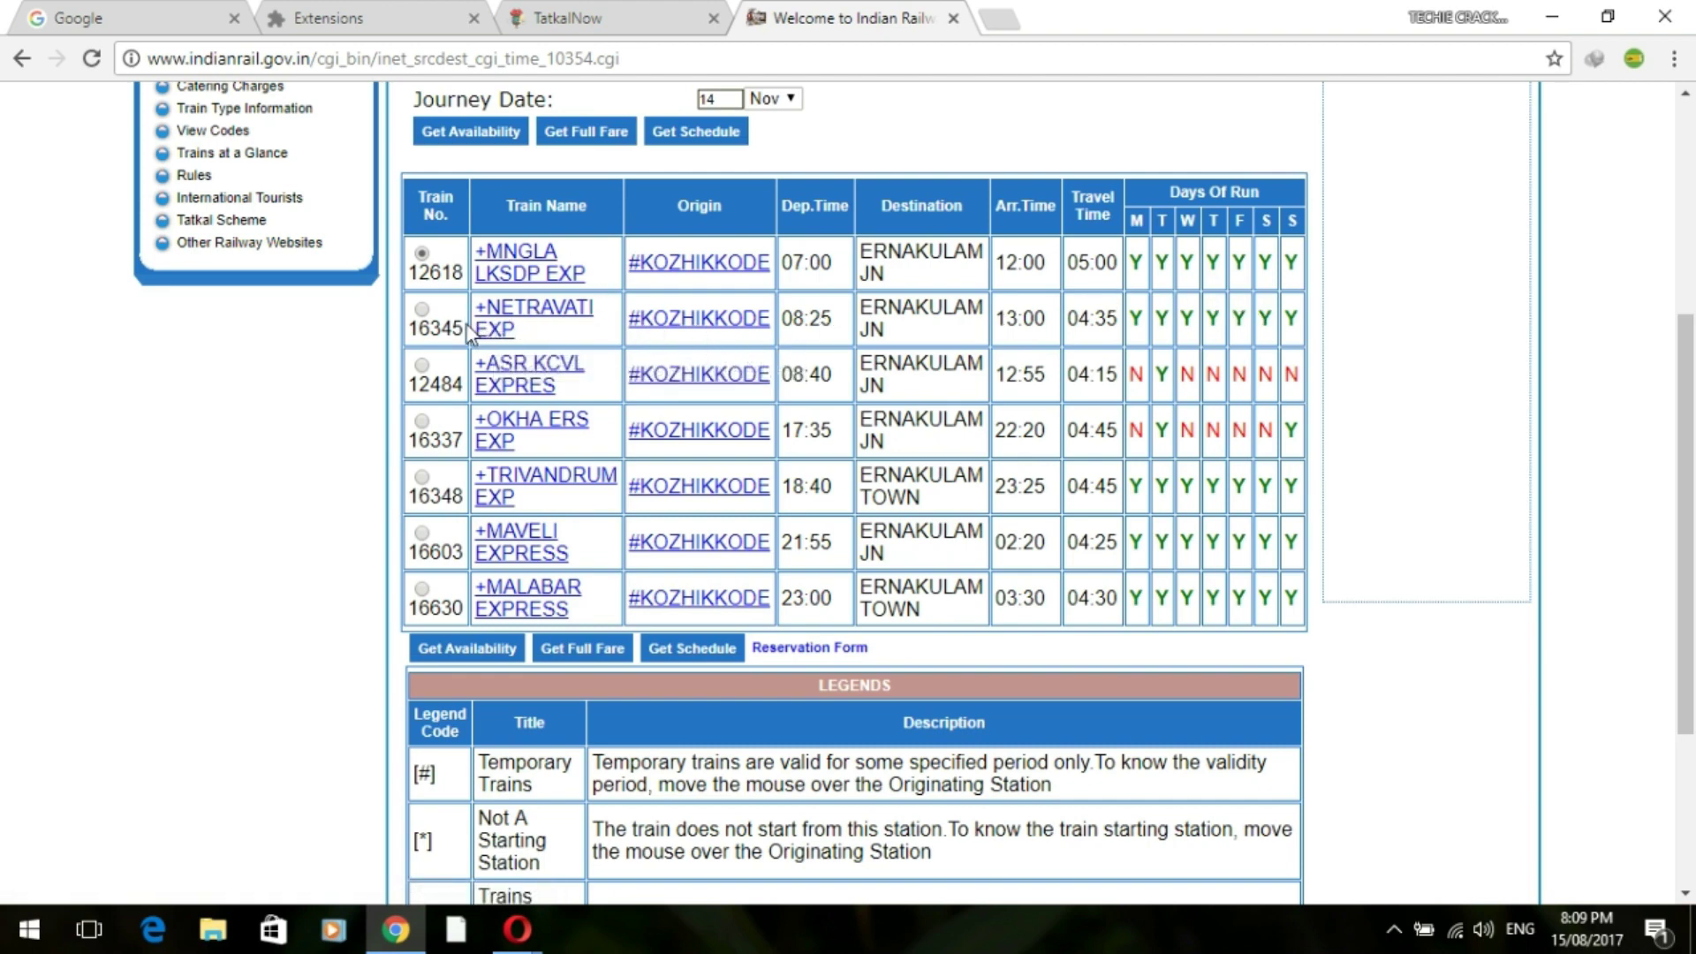
double_click(429, 325)
right_click(426, 328)
left_click(477, 343)
left_click(604, 7)
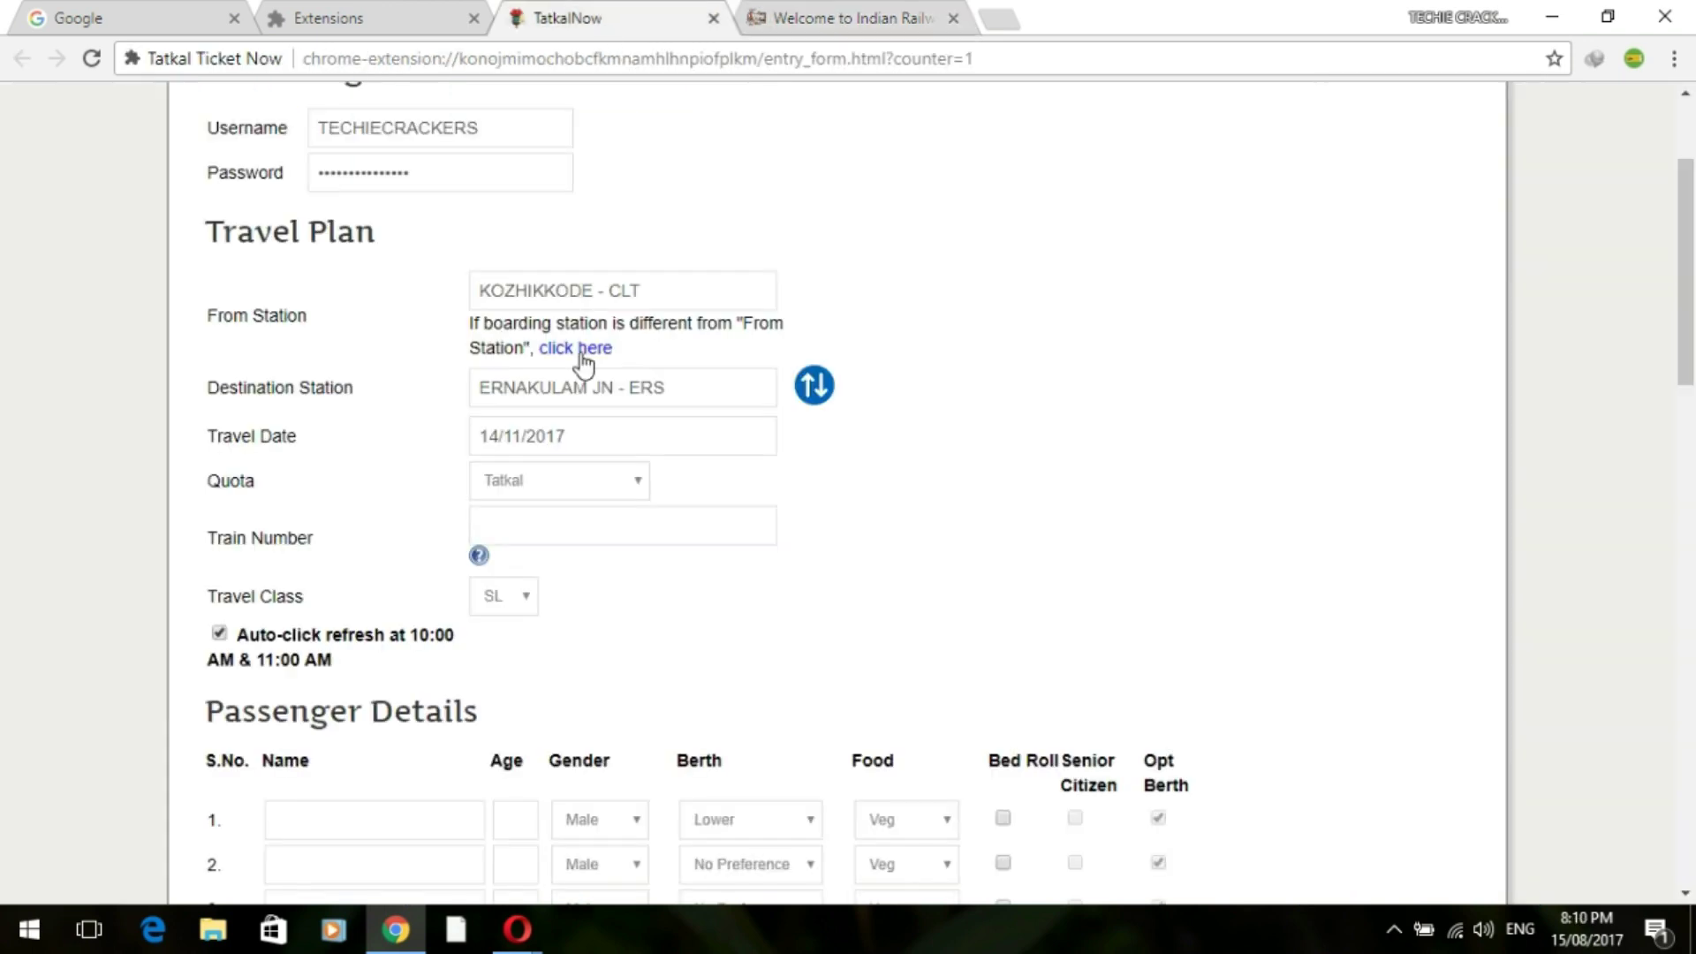
right_click(505, 523)
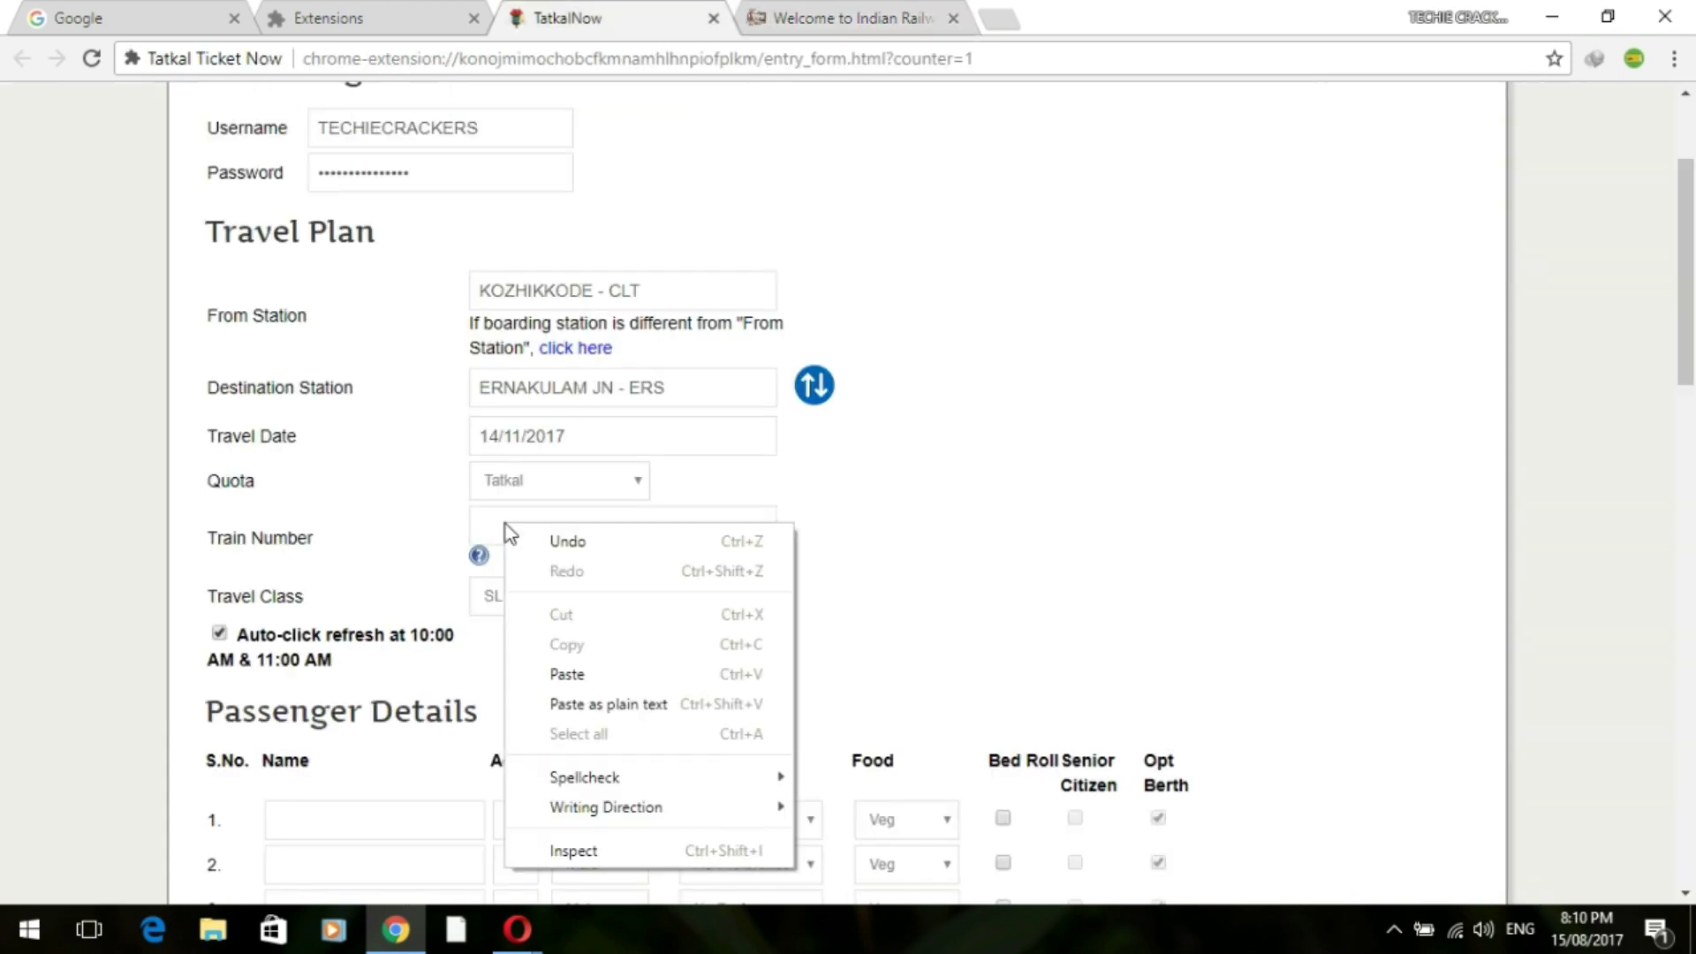
left_click(569, 672)
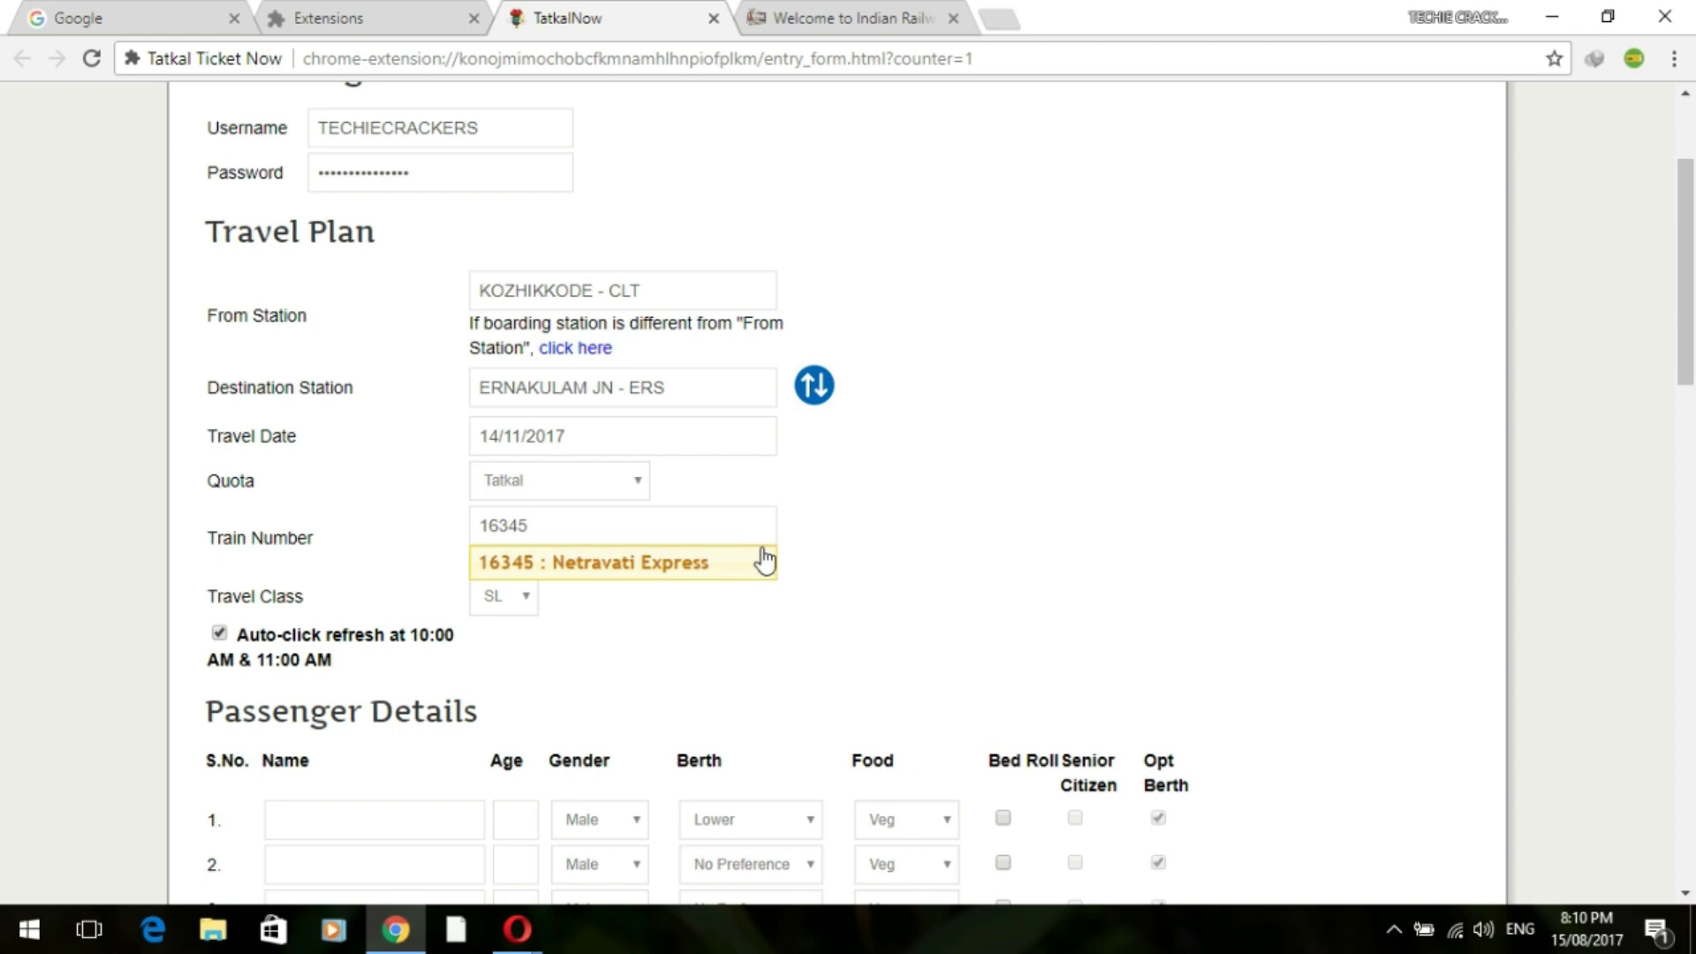
scroll(762, 562, "down", 2)
left_click(641, 360)
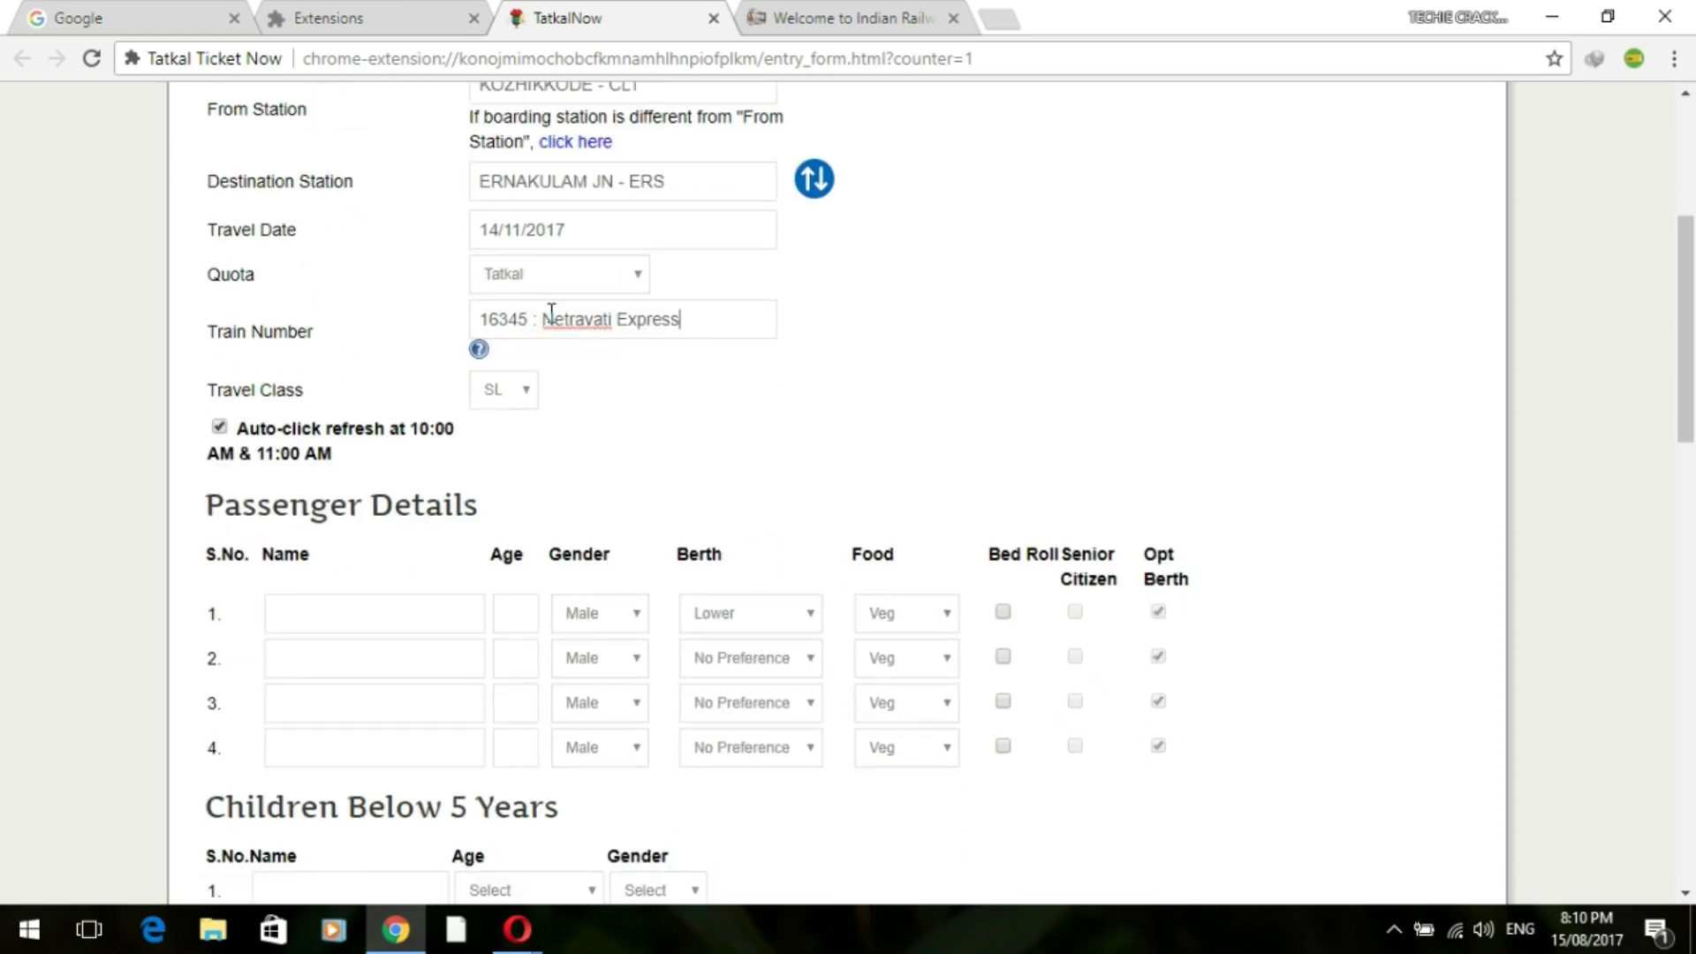
Fill in the first passenger's name, age 25, gender Male and berth preference Lower
scroll(1087, 479, "down", 2)
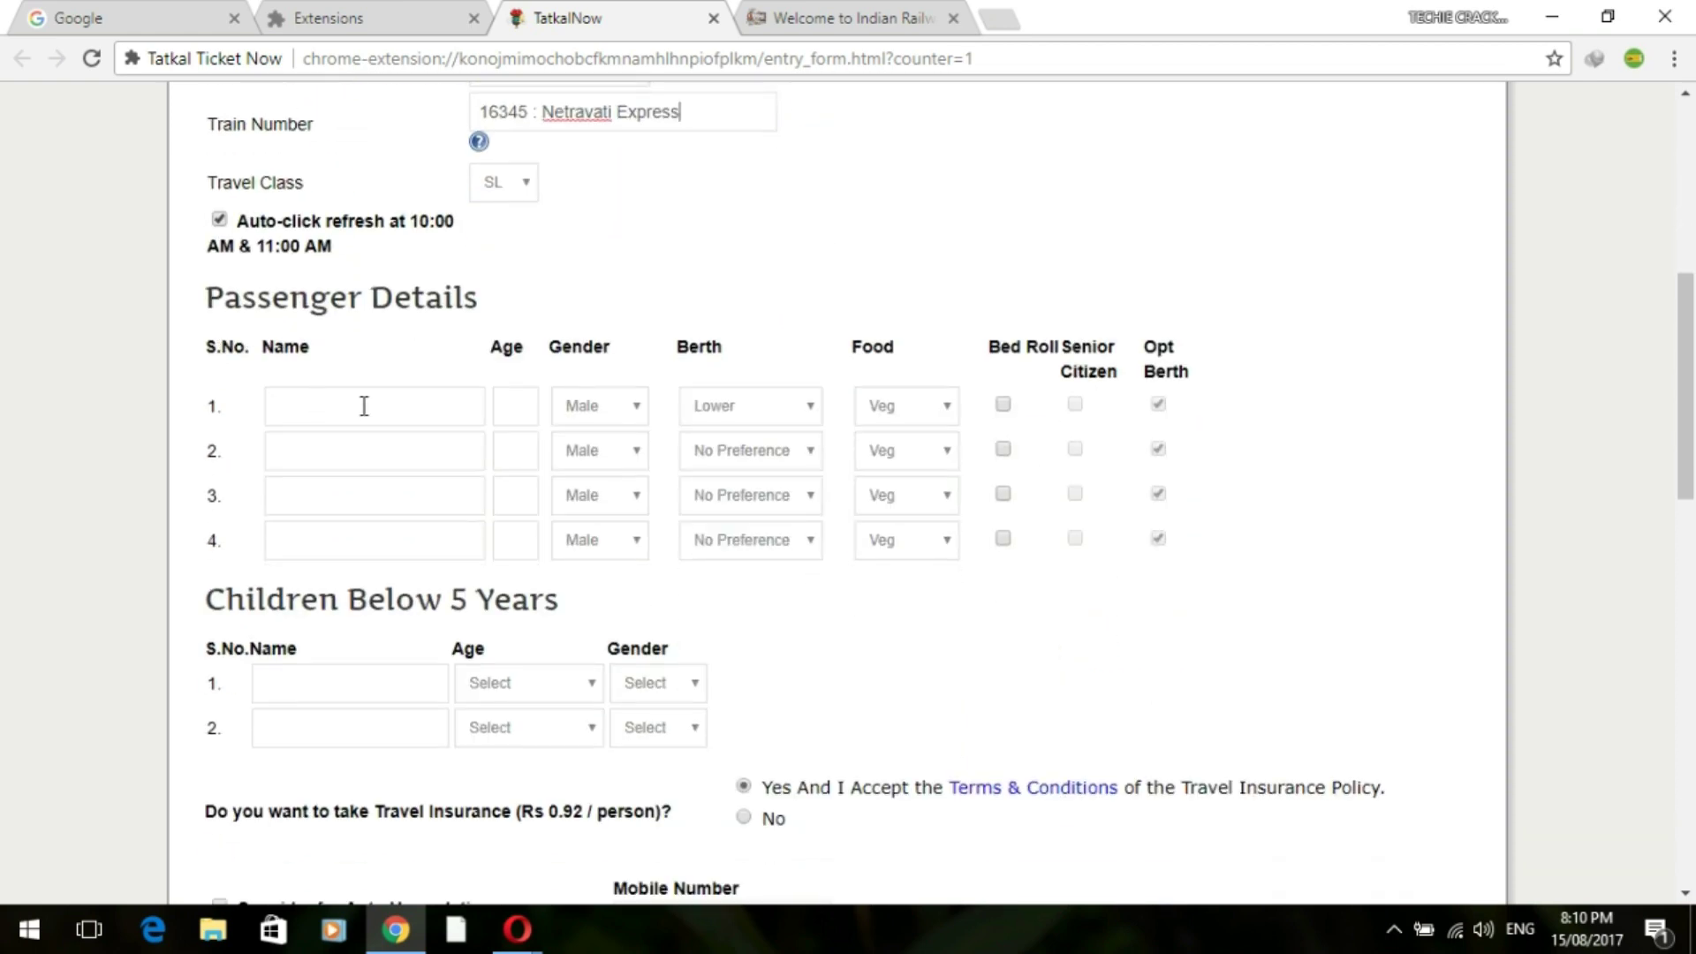
type("TECHIECRACKERS")
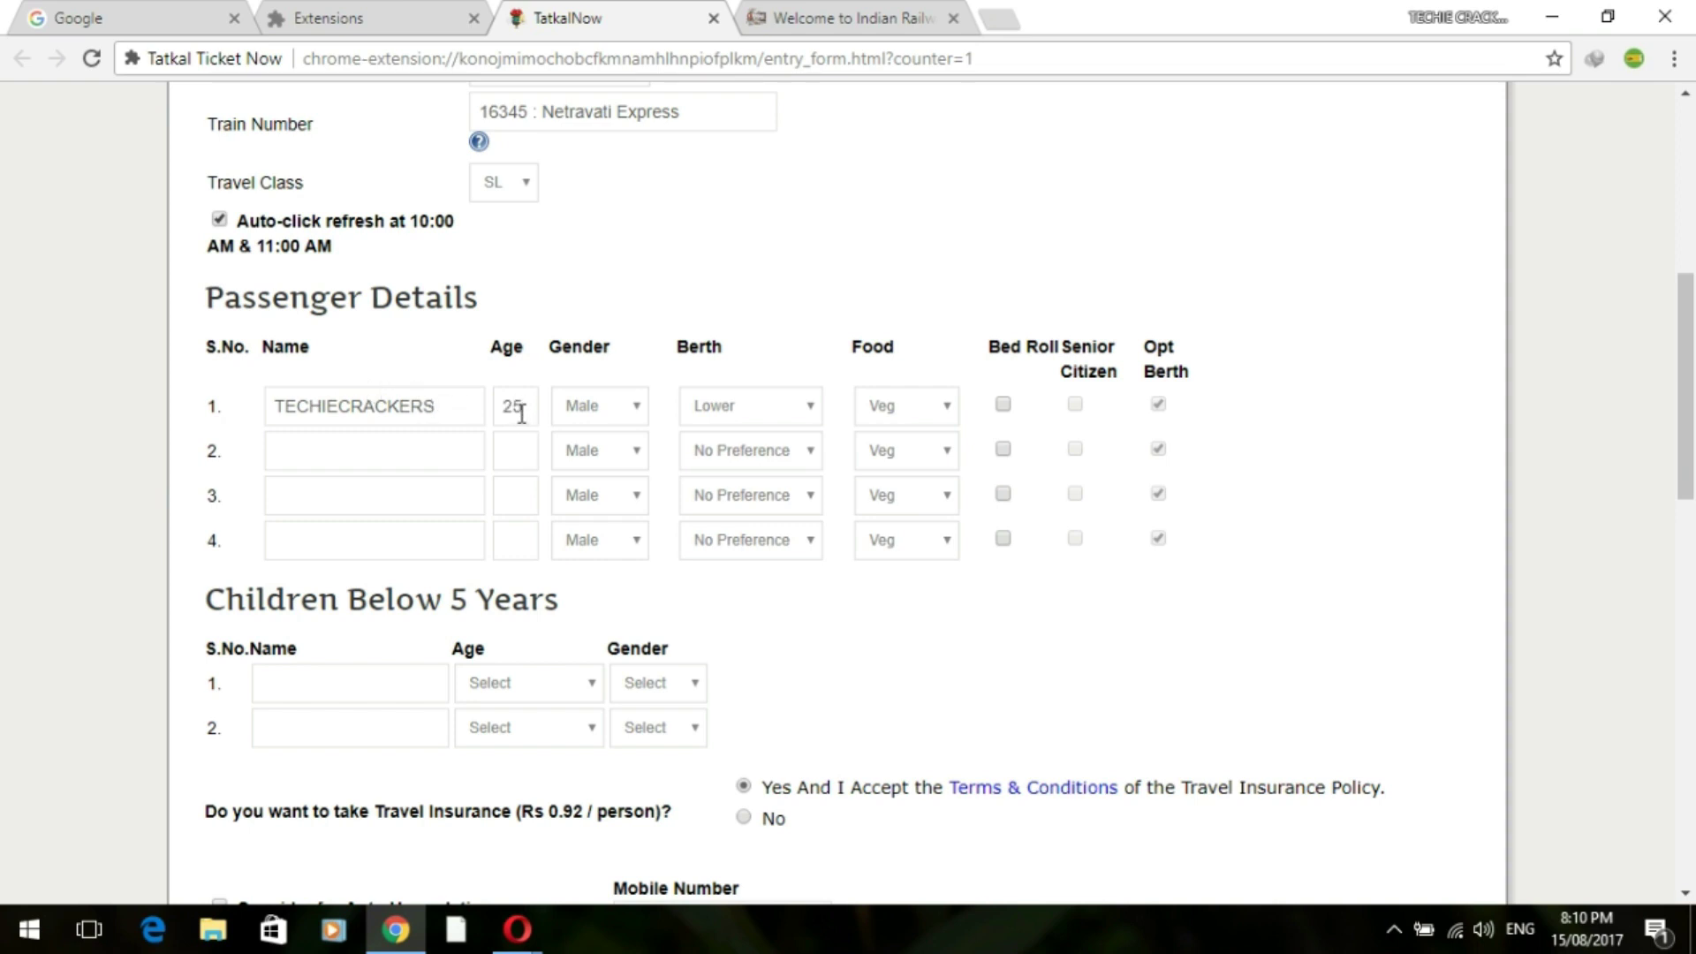
left_click(522, 414)
type("25")
left_click(611, 413)
left_click(583, 435)
left_click(734, 412)
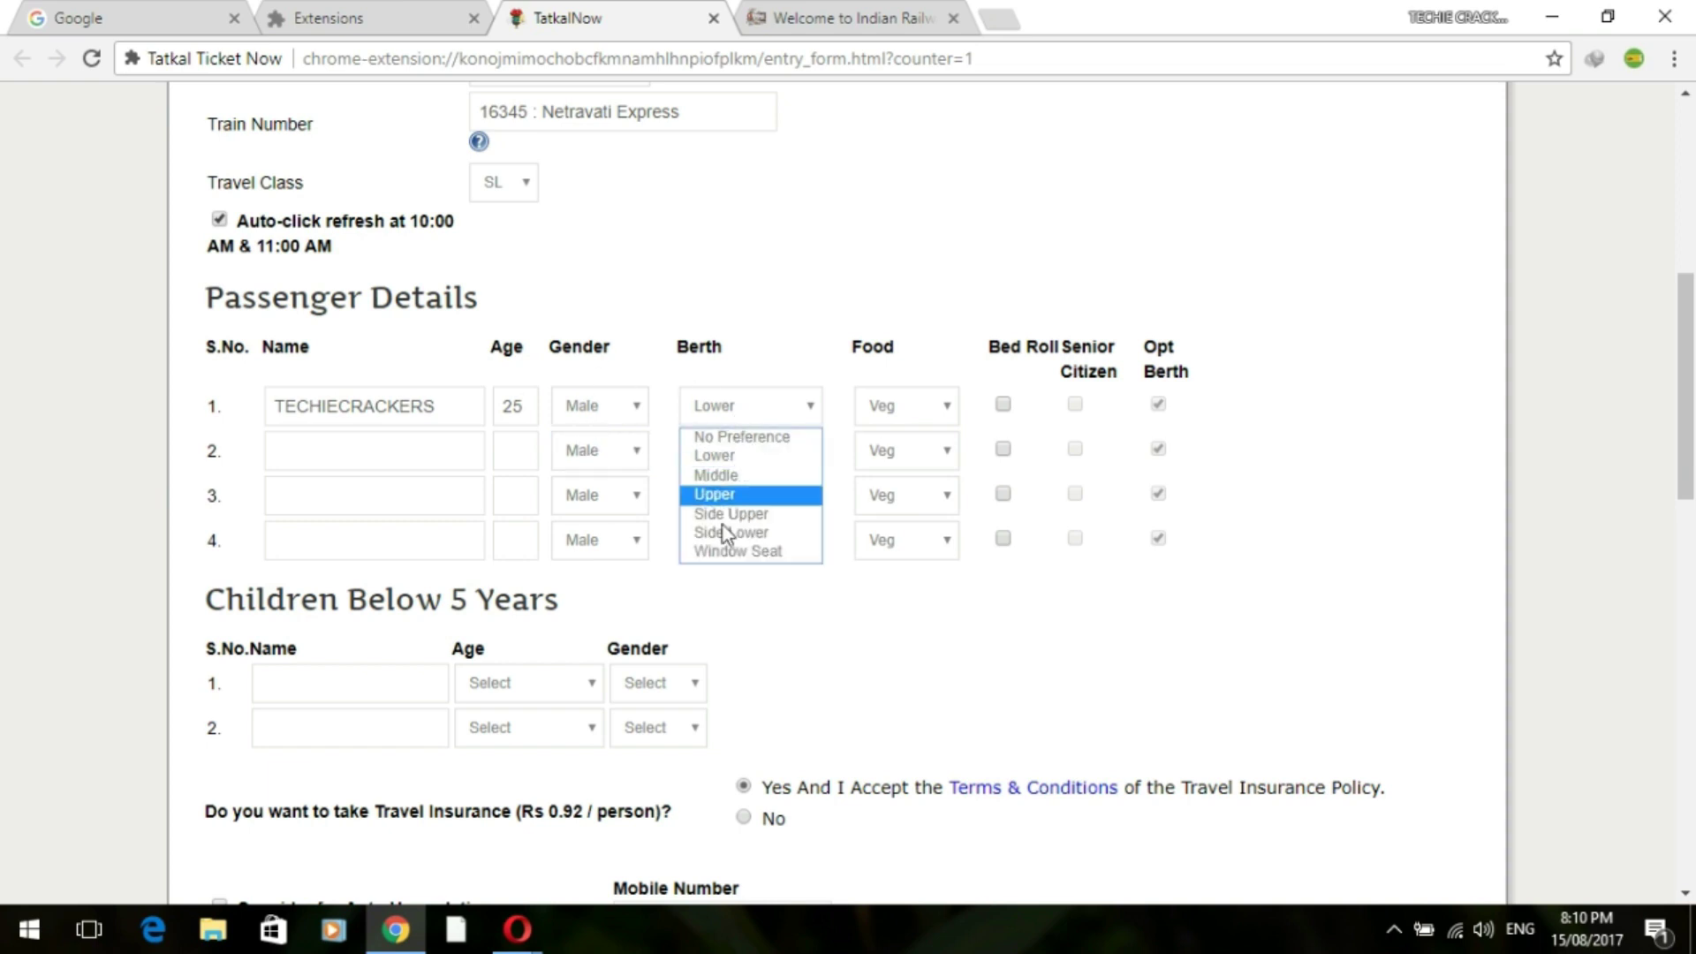
left_click(707, 453)
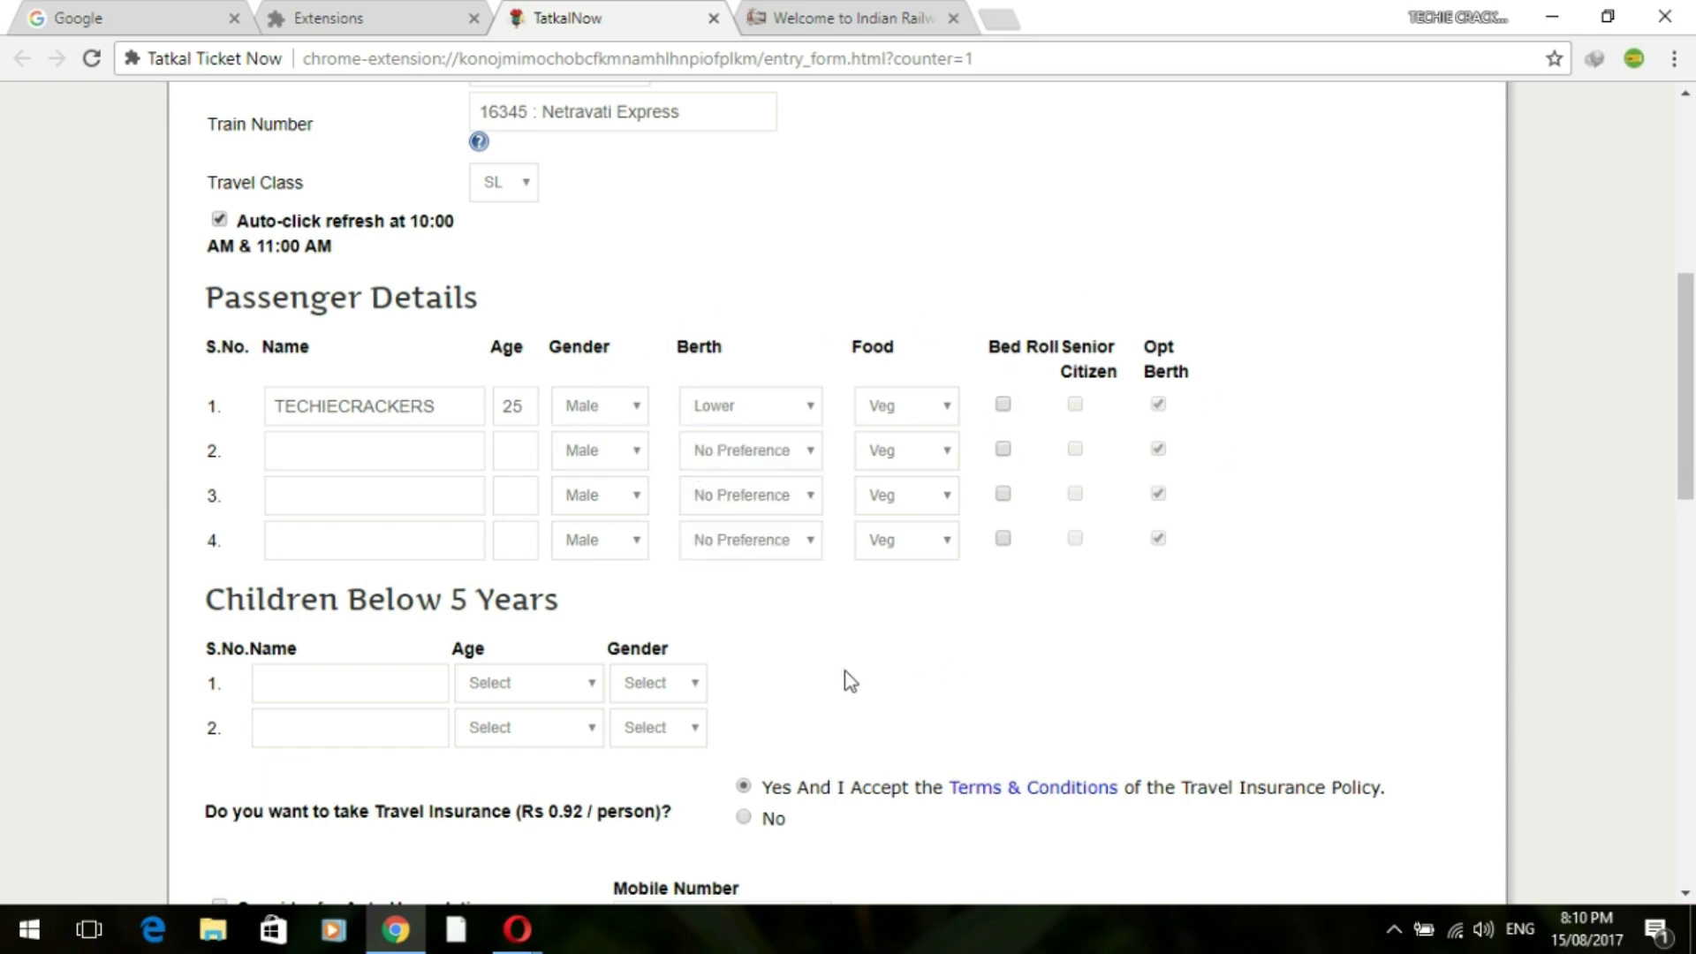
Enter the contact's mobile number for the booking
scroll(442, 527, "down", 2)
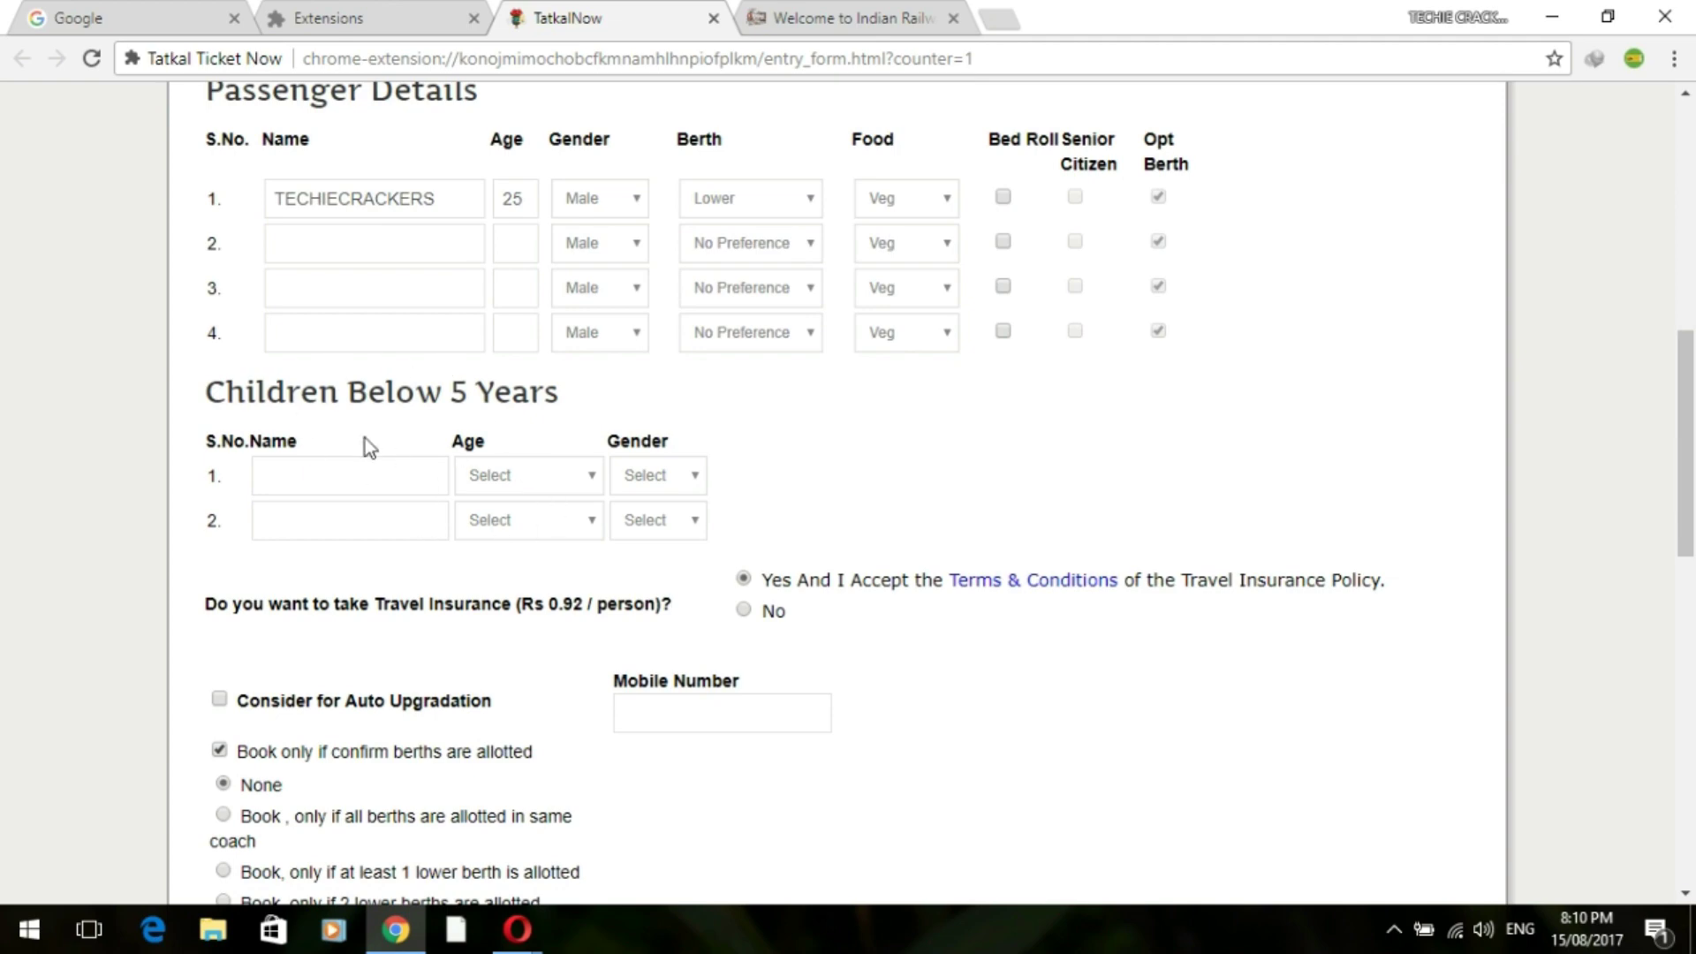
scroll(448, 752, "down", 4)
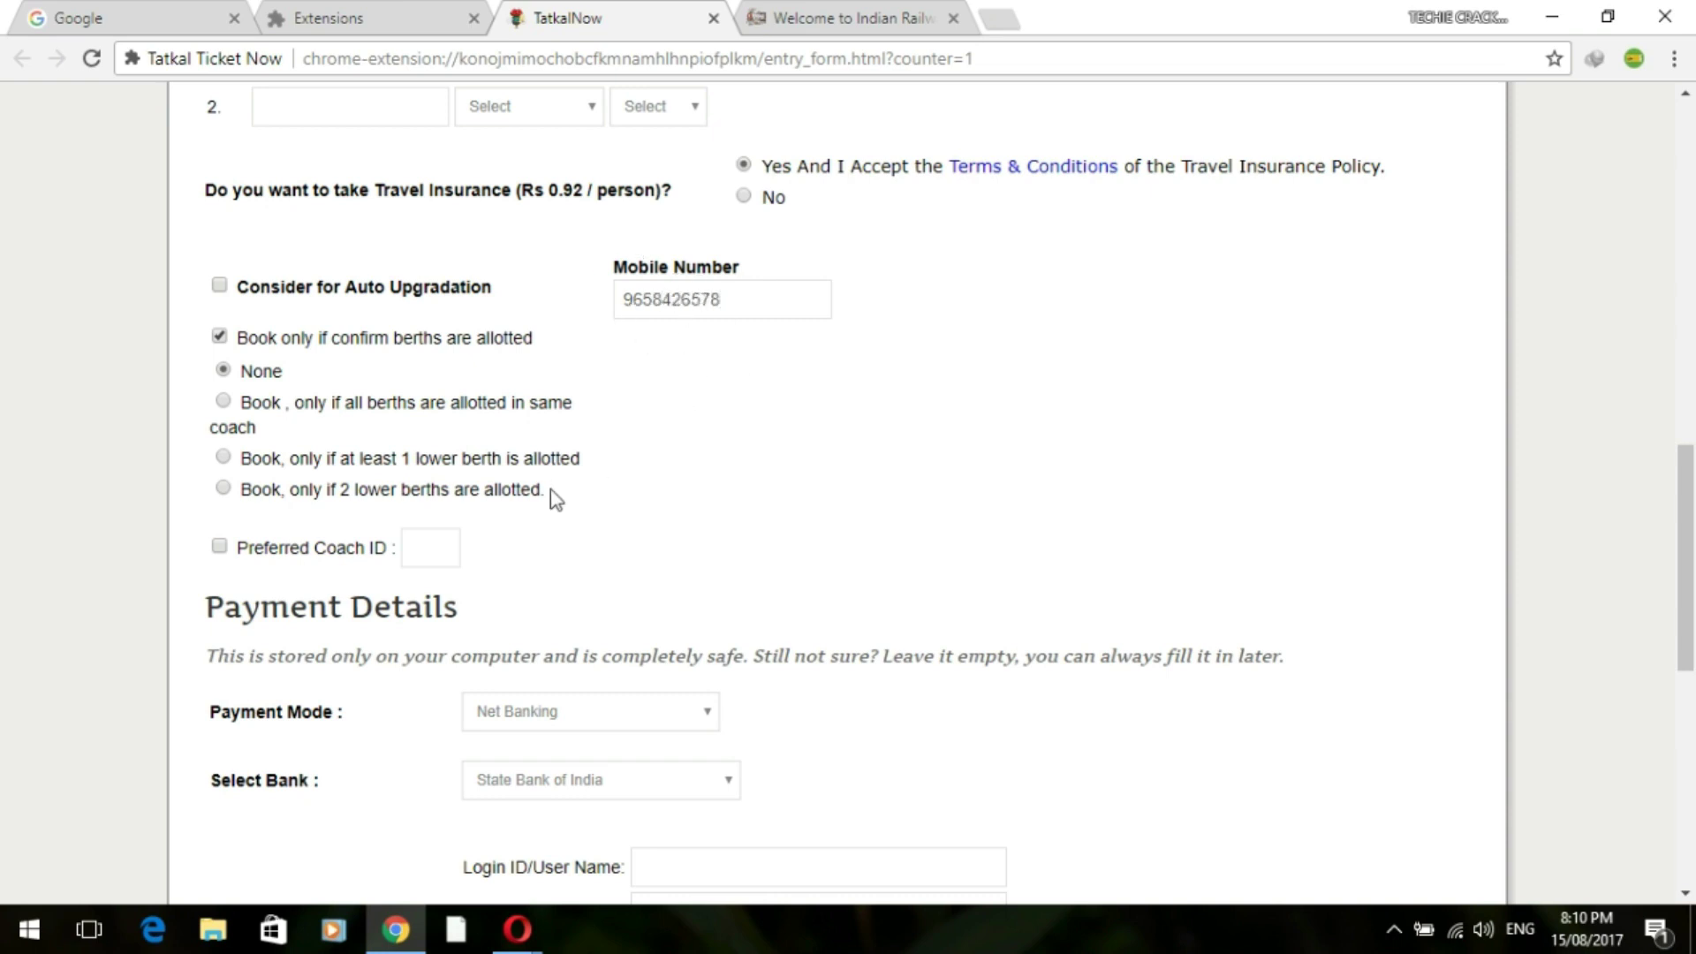
Choose Net Banking with State Bank of India in the payment details and enter the bank login ID and password
scroll(459, 681, "down", 2)
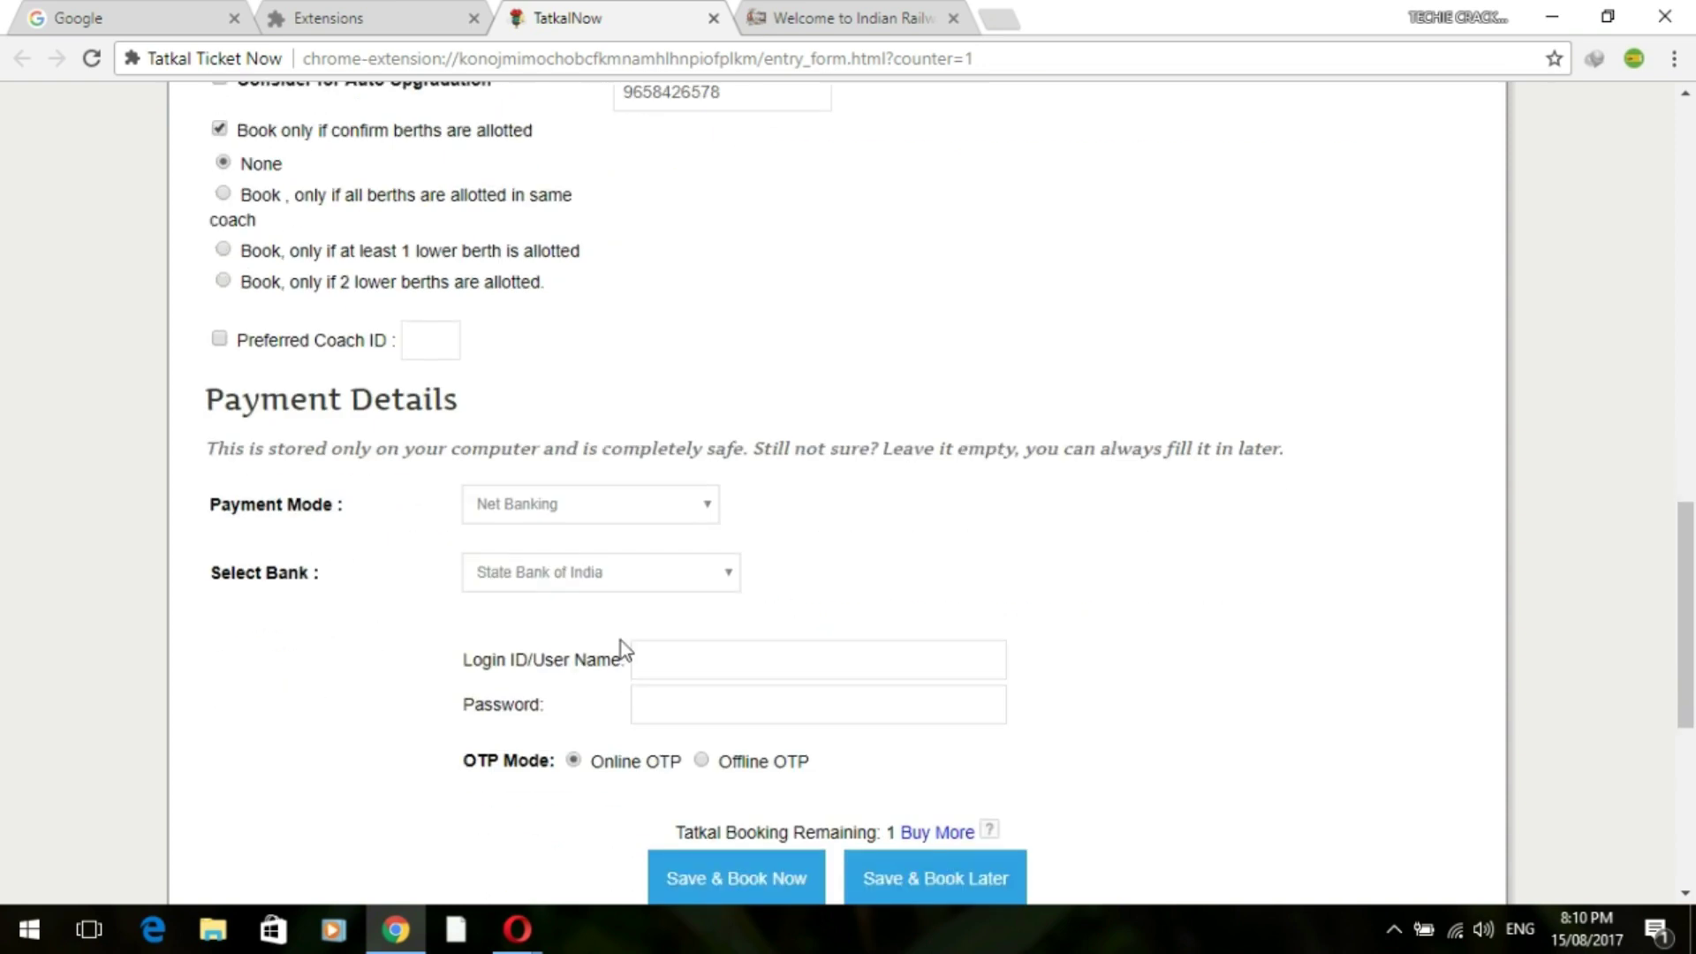
left_click(607, 507)
left_click(520, 537)
left_click(588, 578)
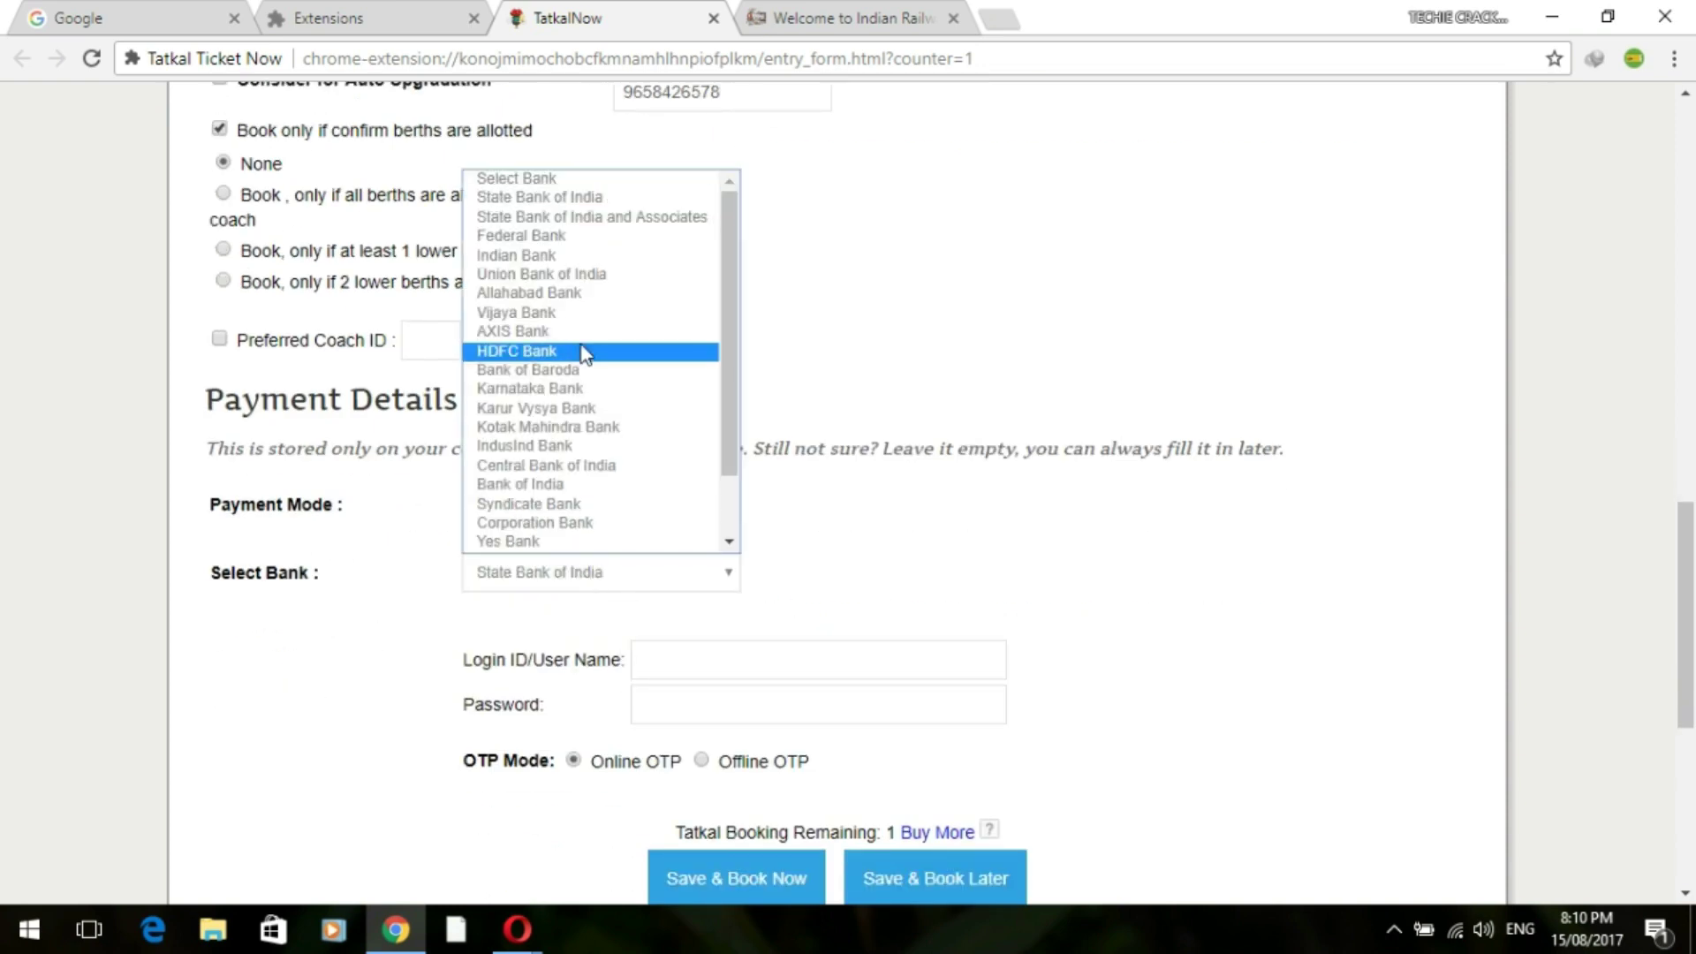
left_click(528, 198)
left_click(742, 654)
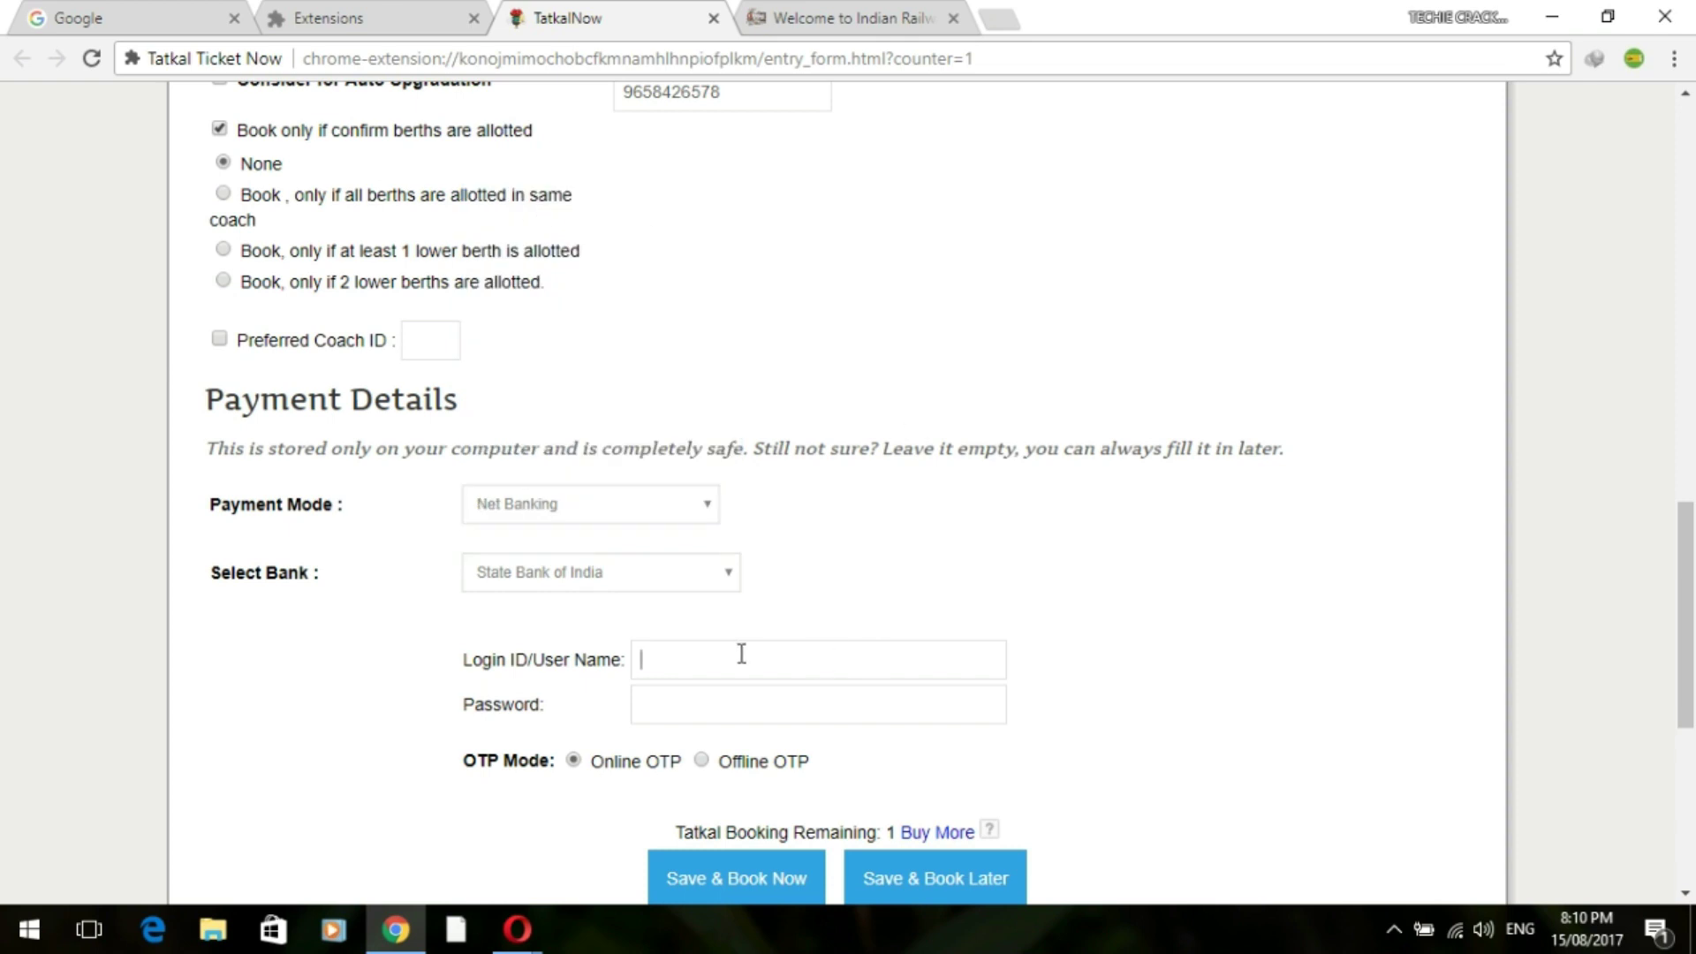
type("TECHIECRACKERS")
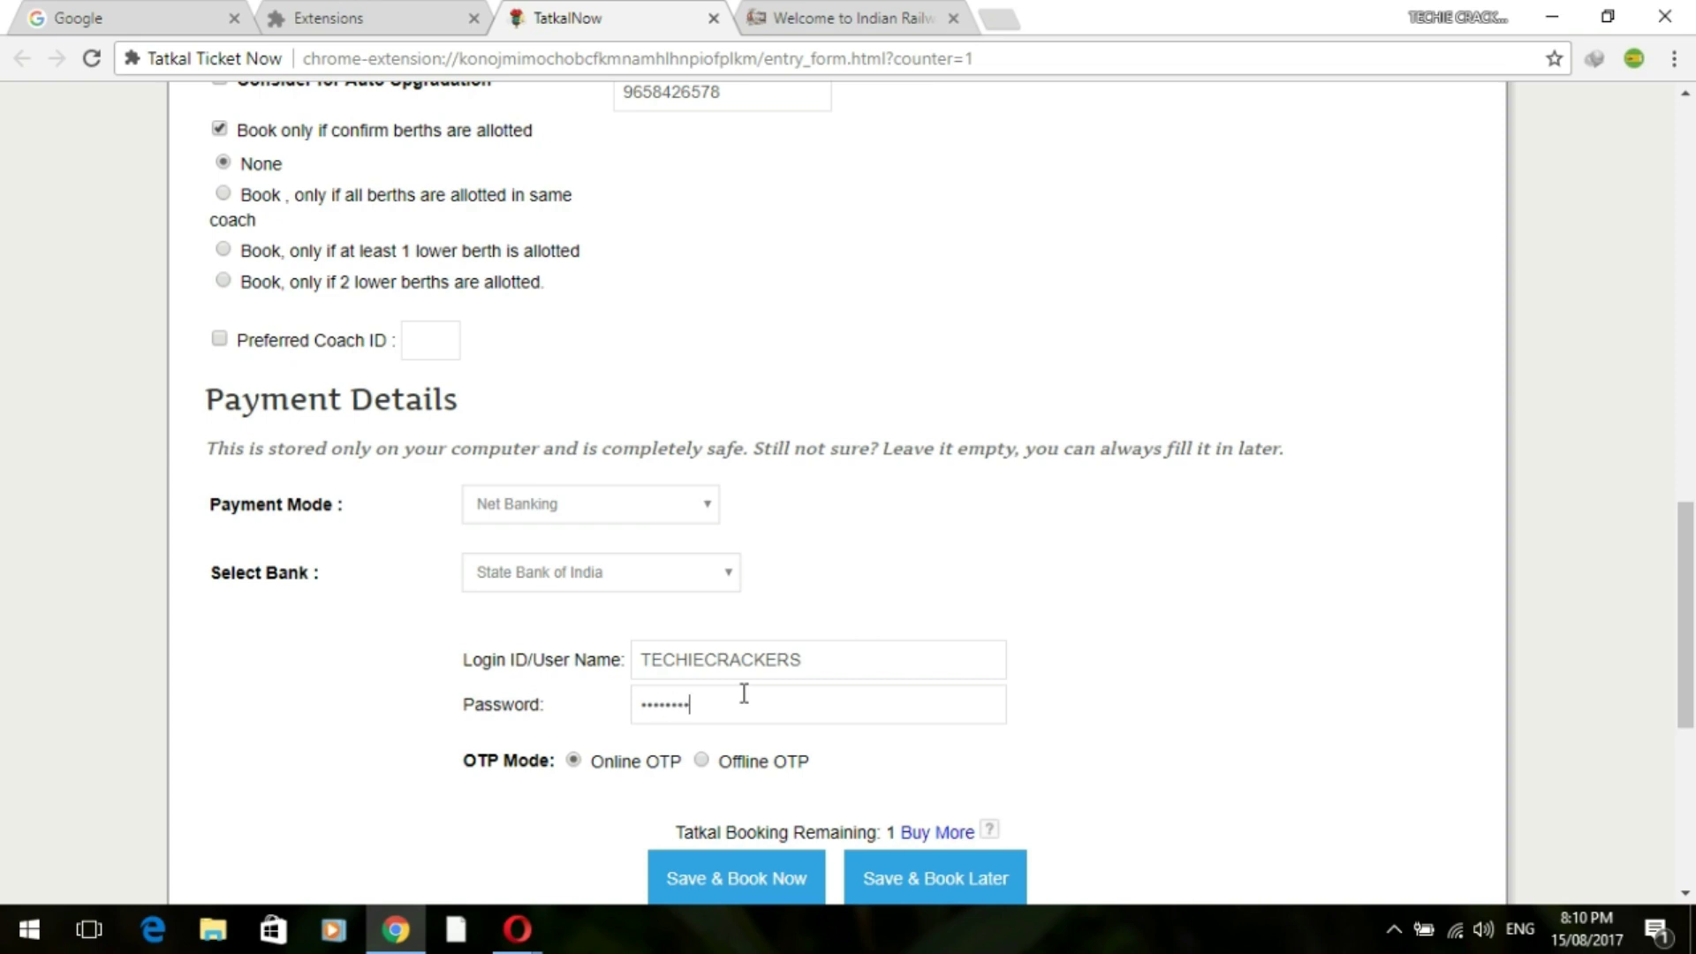
Save the completed ticket form for booking later and dismiss the confirmation message
scroll(919, 672, "down", 5)
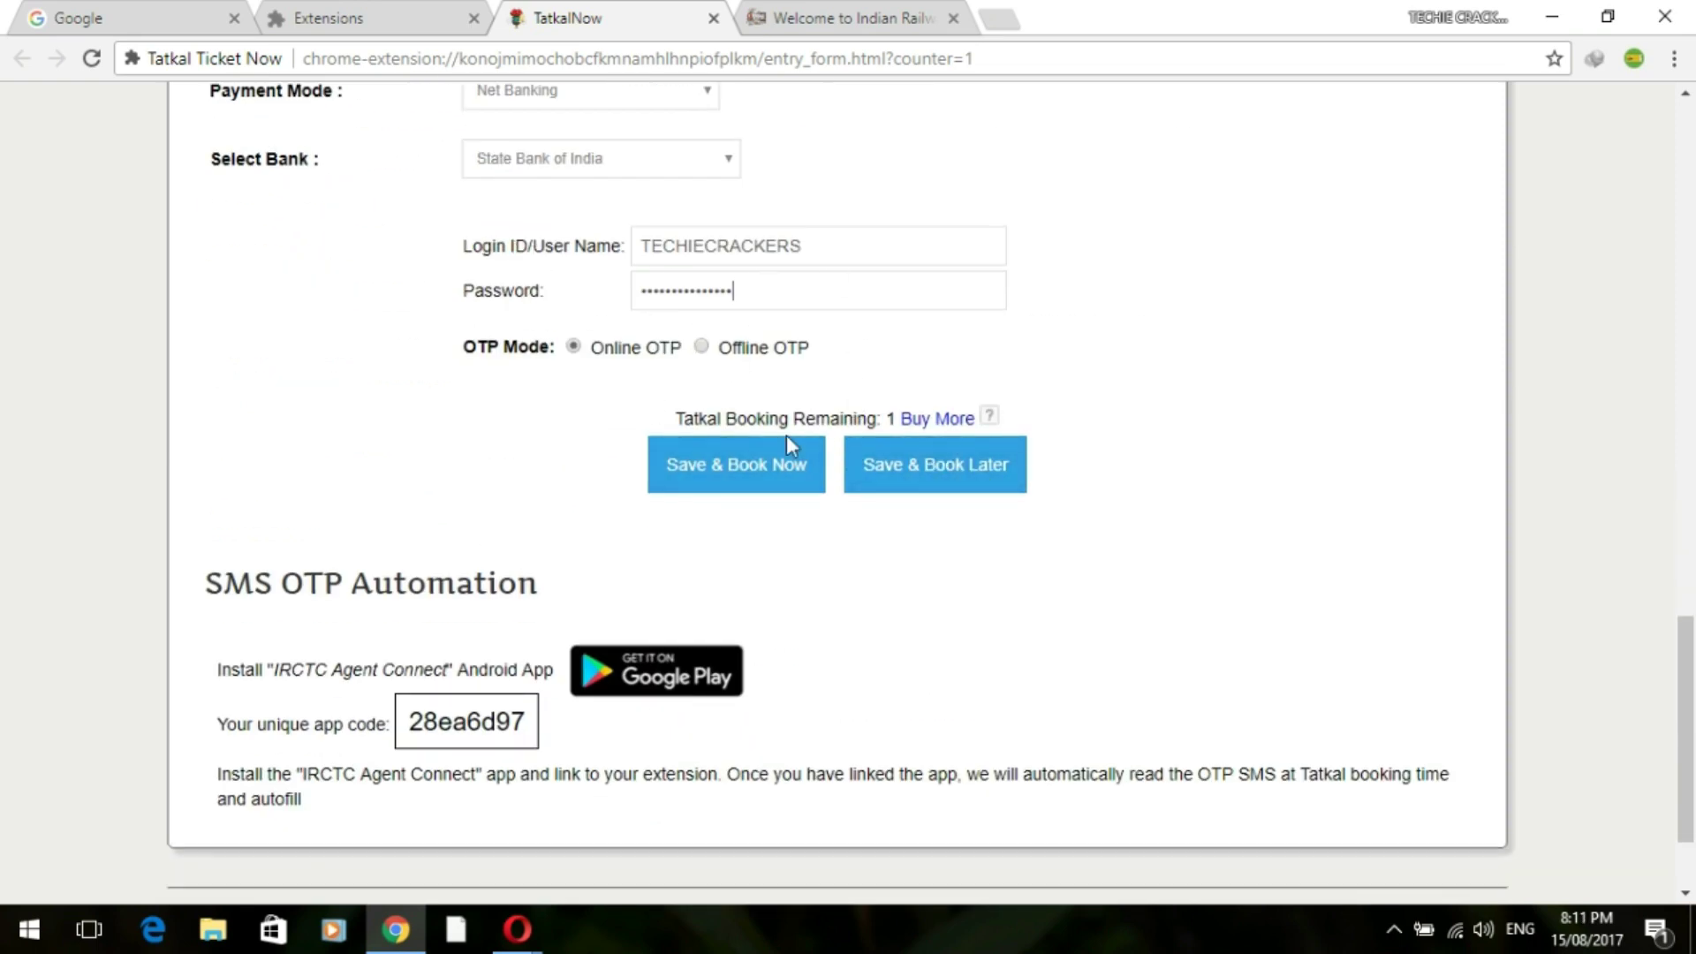
left_click(945, 487)
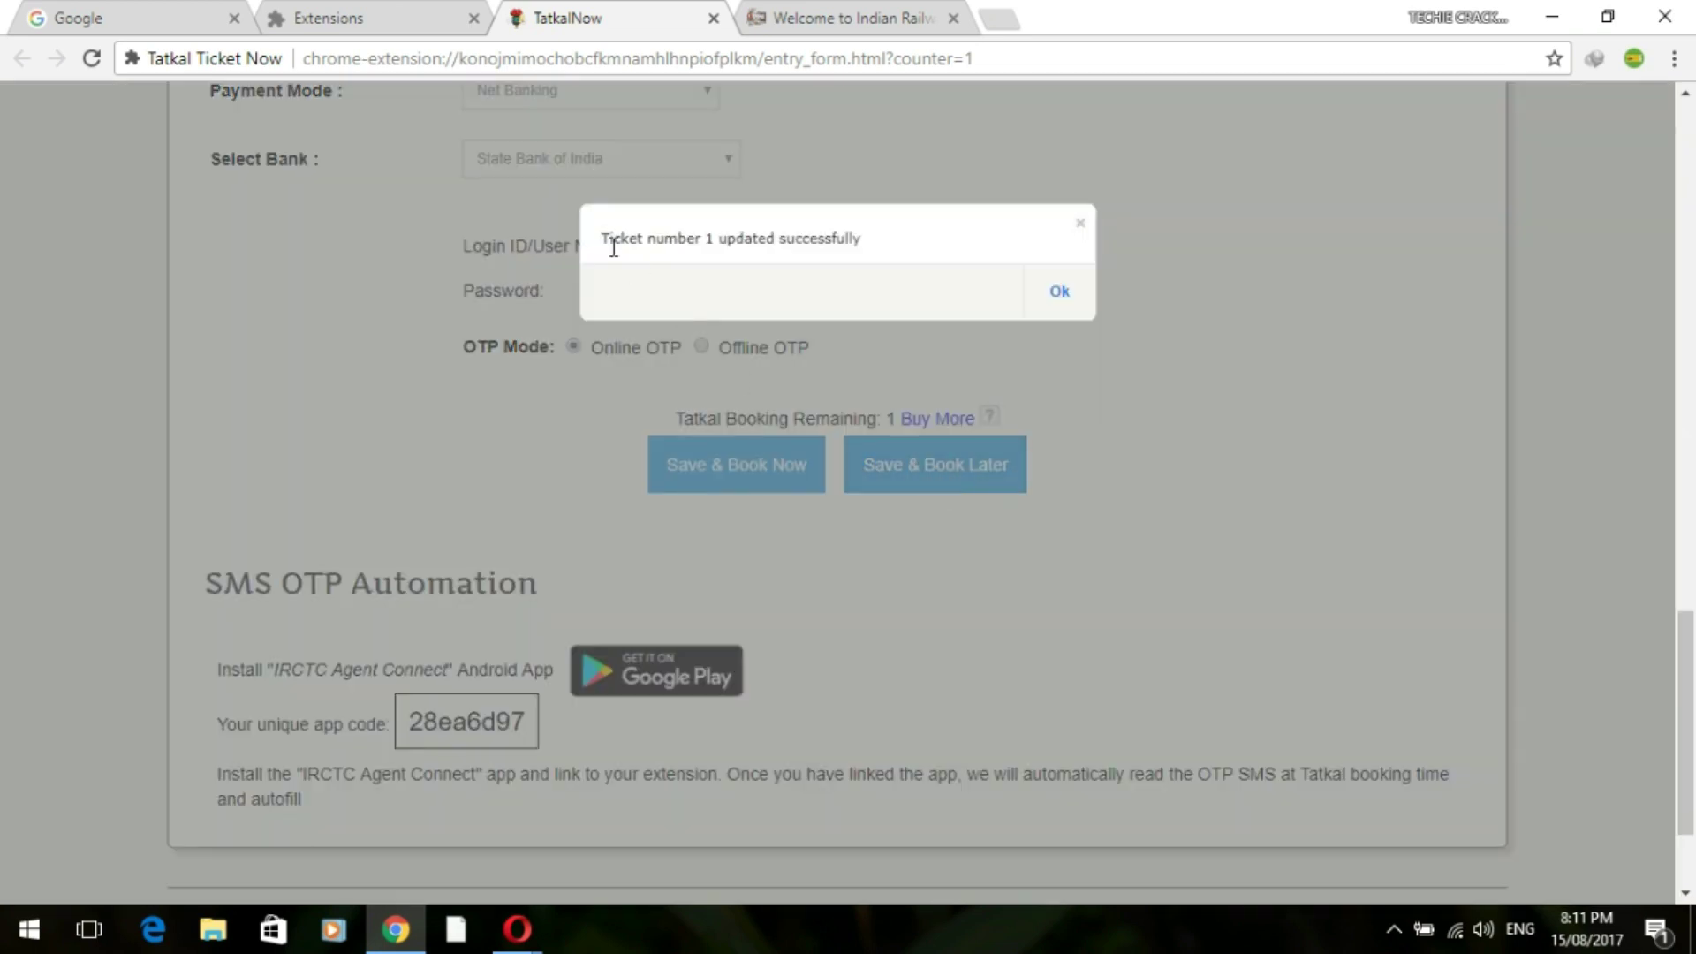
left_click(1061, 295)
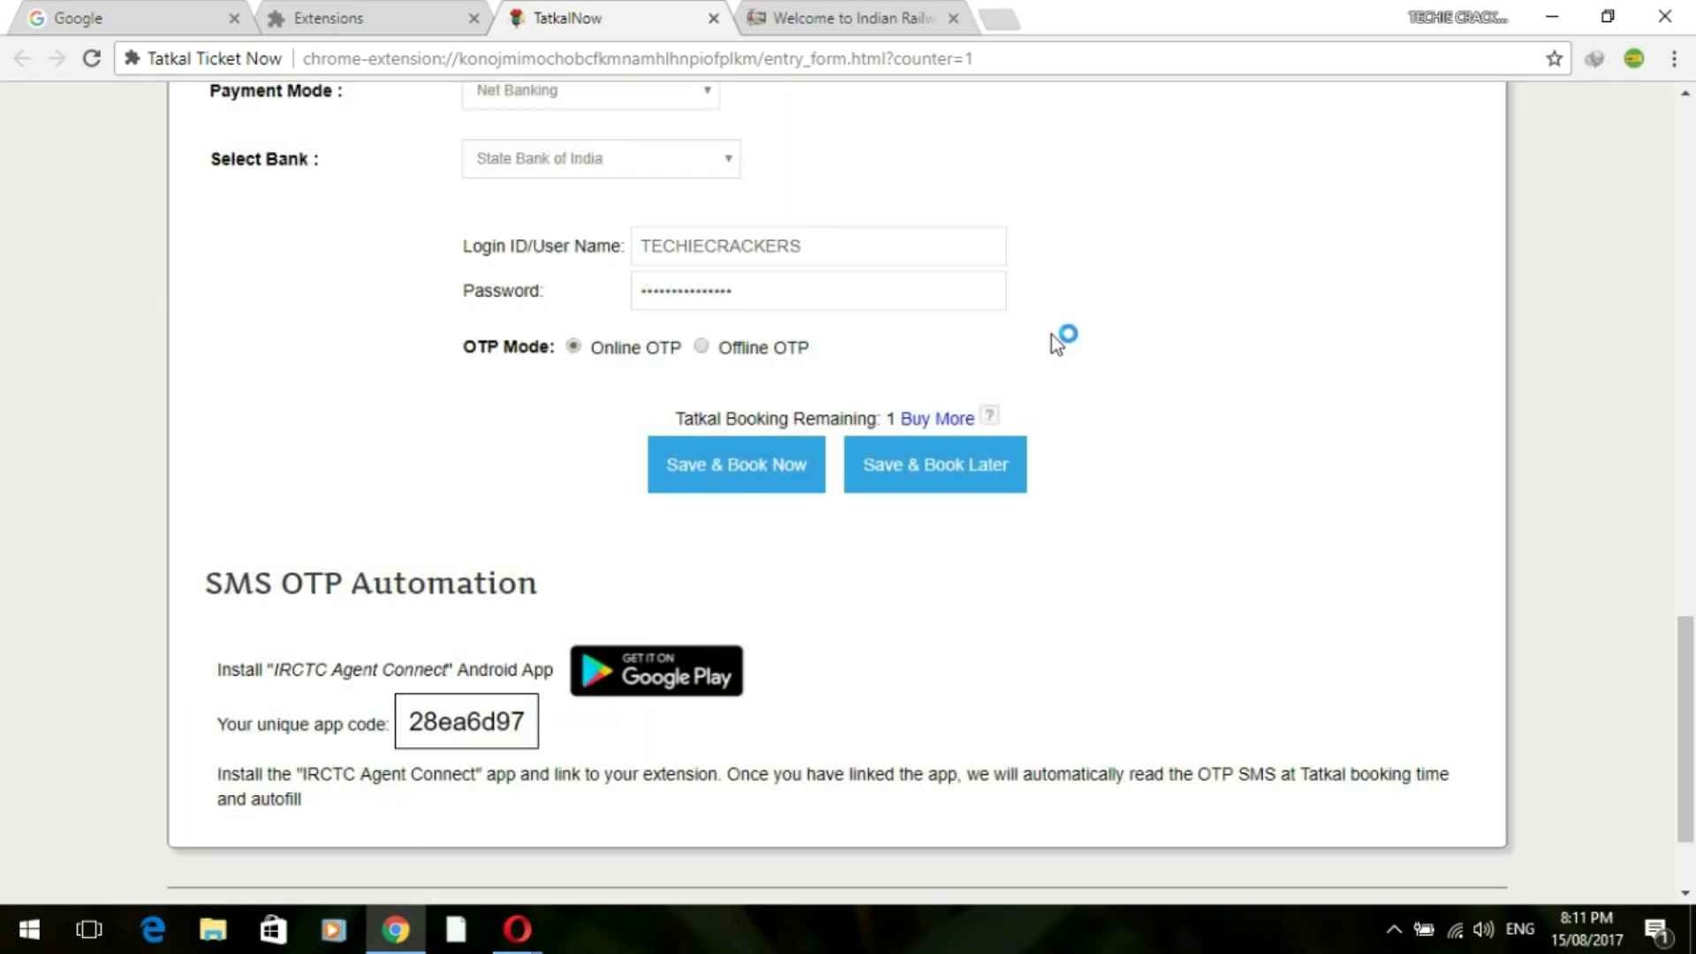
Open the railway booking site IRCTC.CO.IN in a new tab
left_click(832, 151)
left_click(849, 38)
left_click(999, 20)
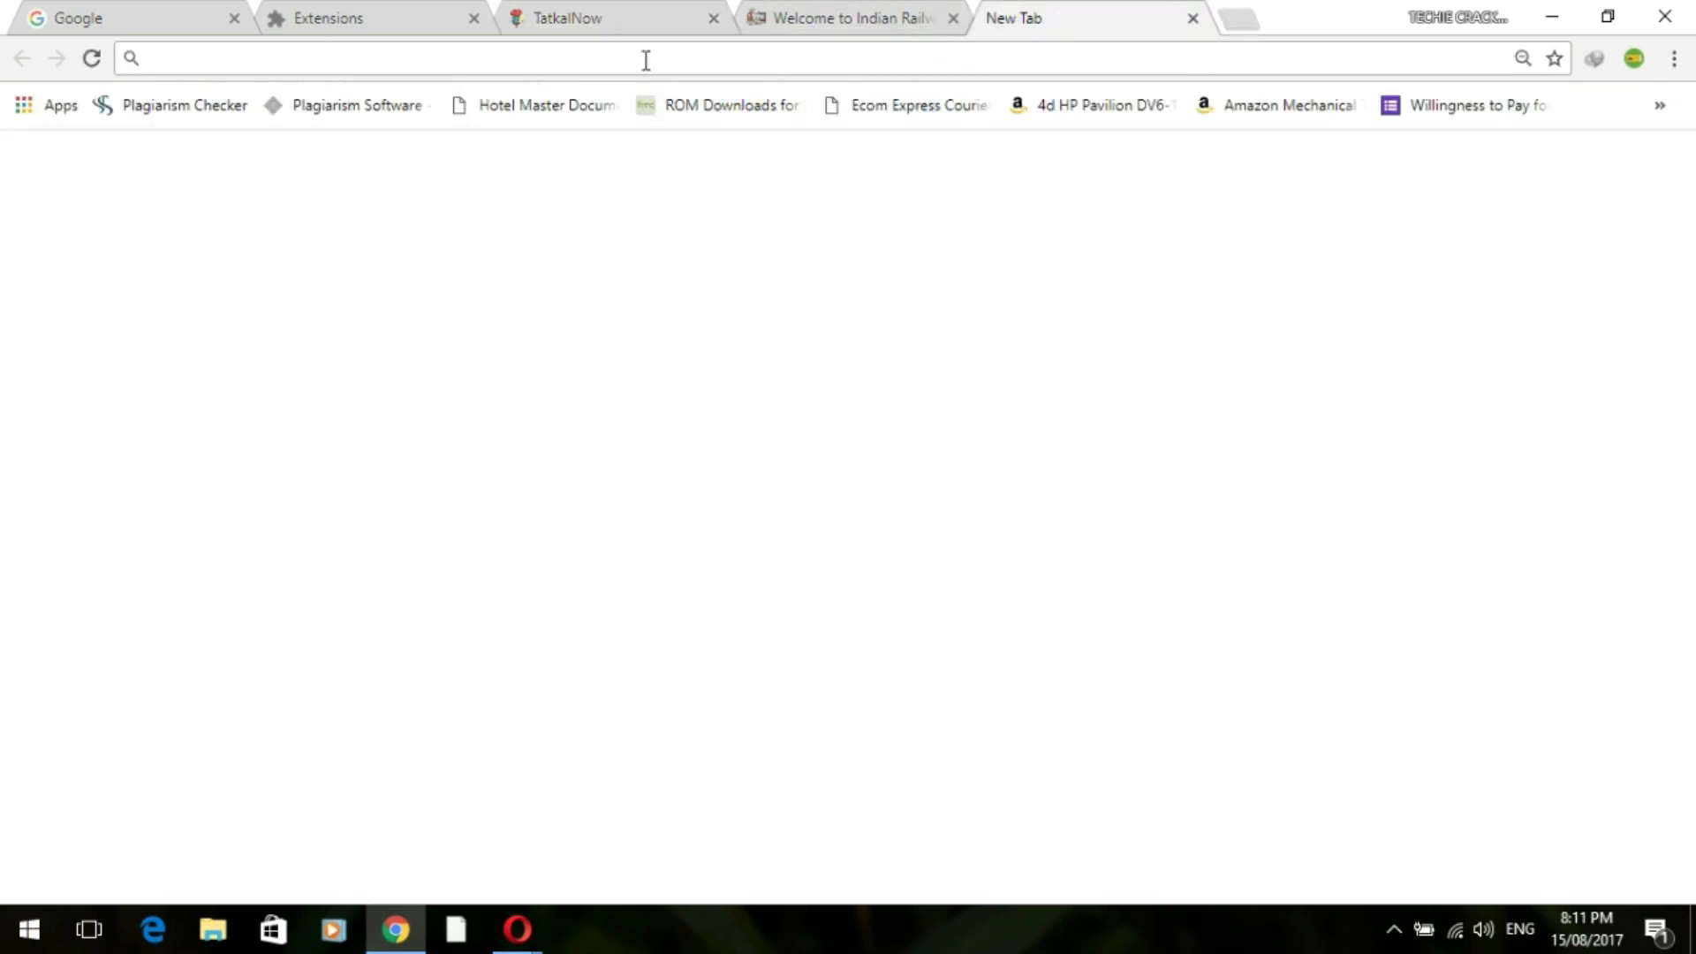
type("IRCTC")
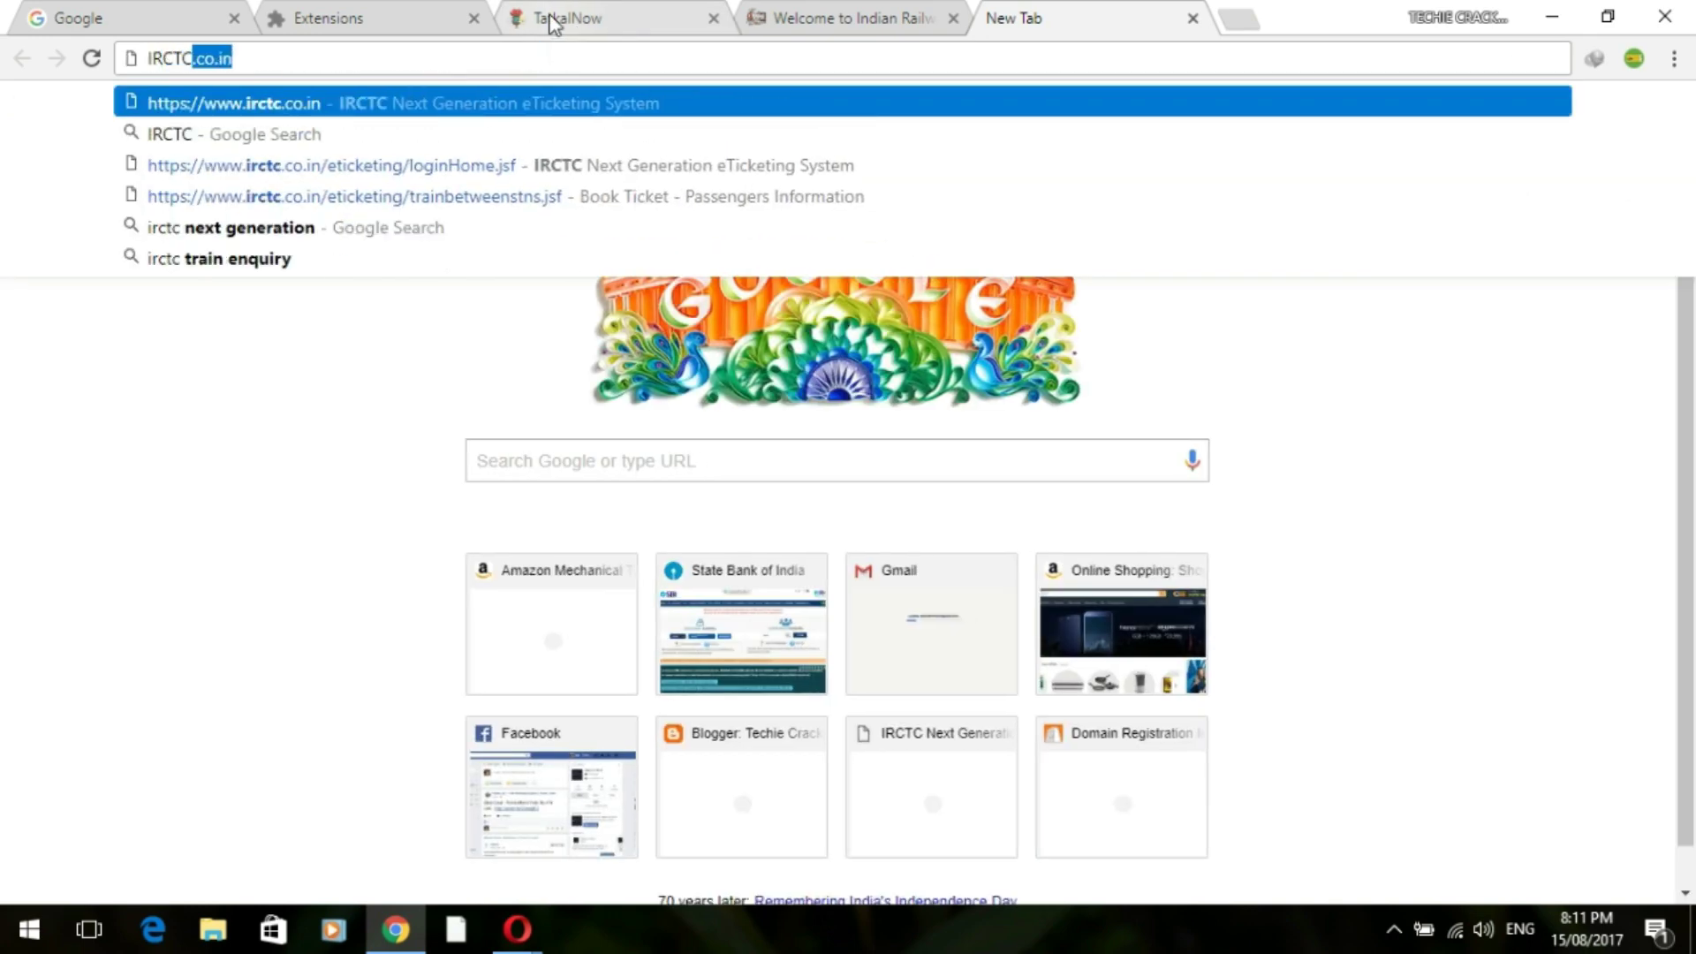
type(".CO.IN")
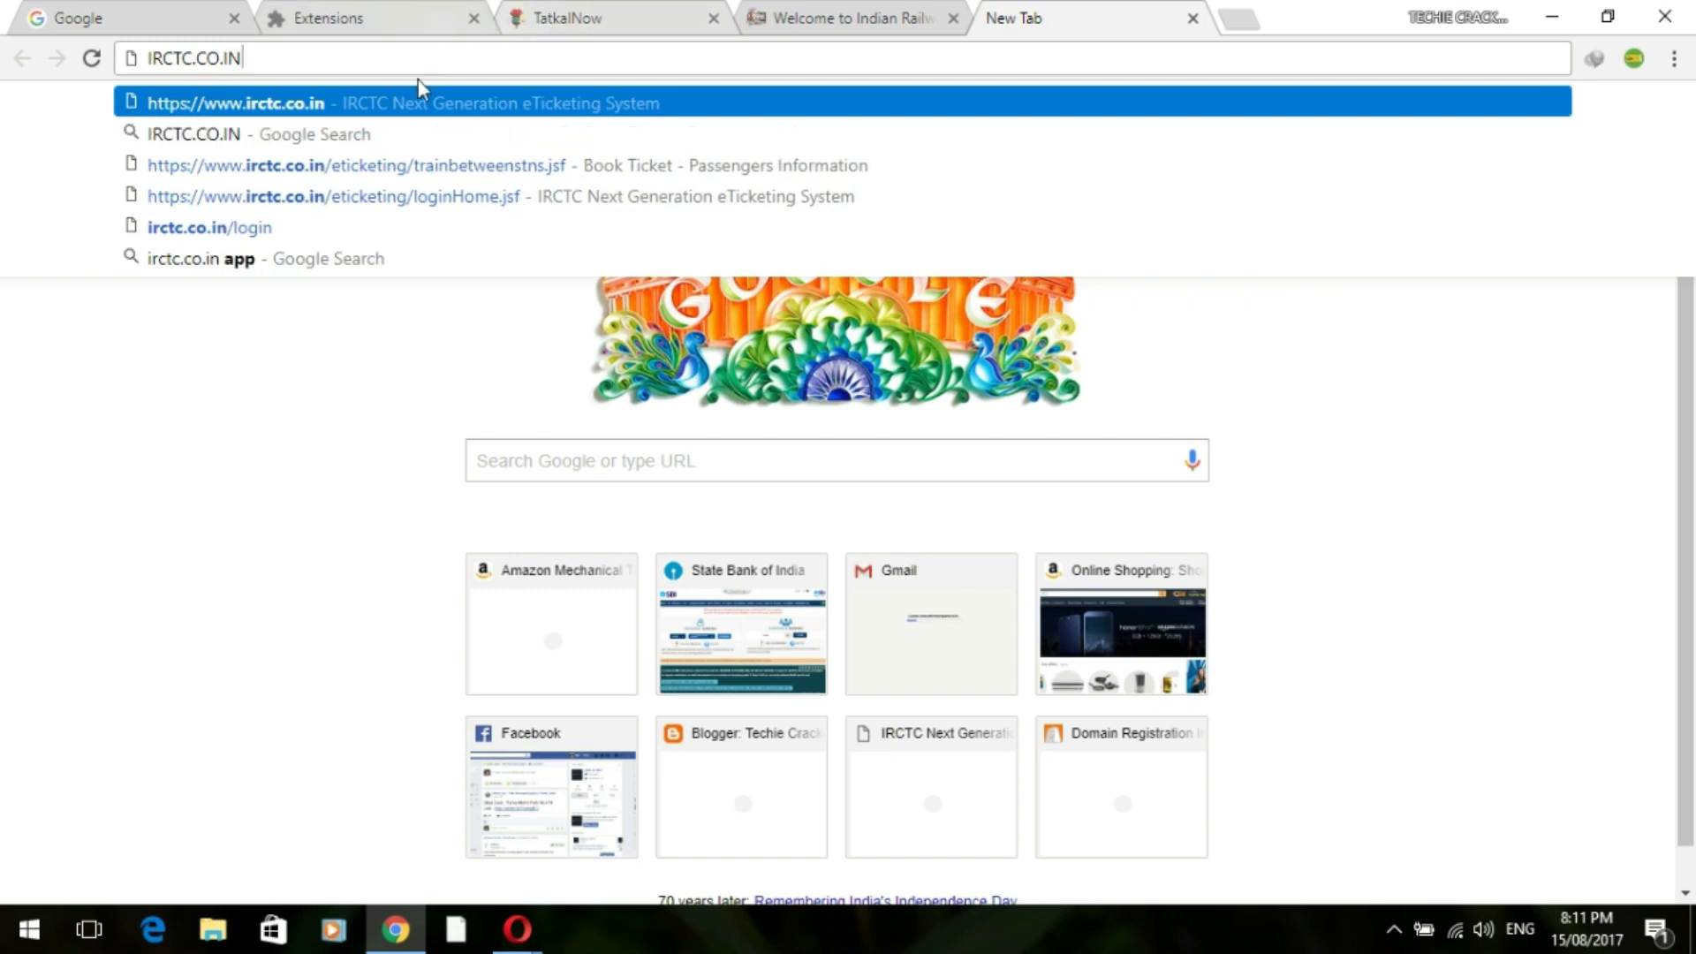
key("Return")
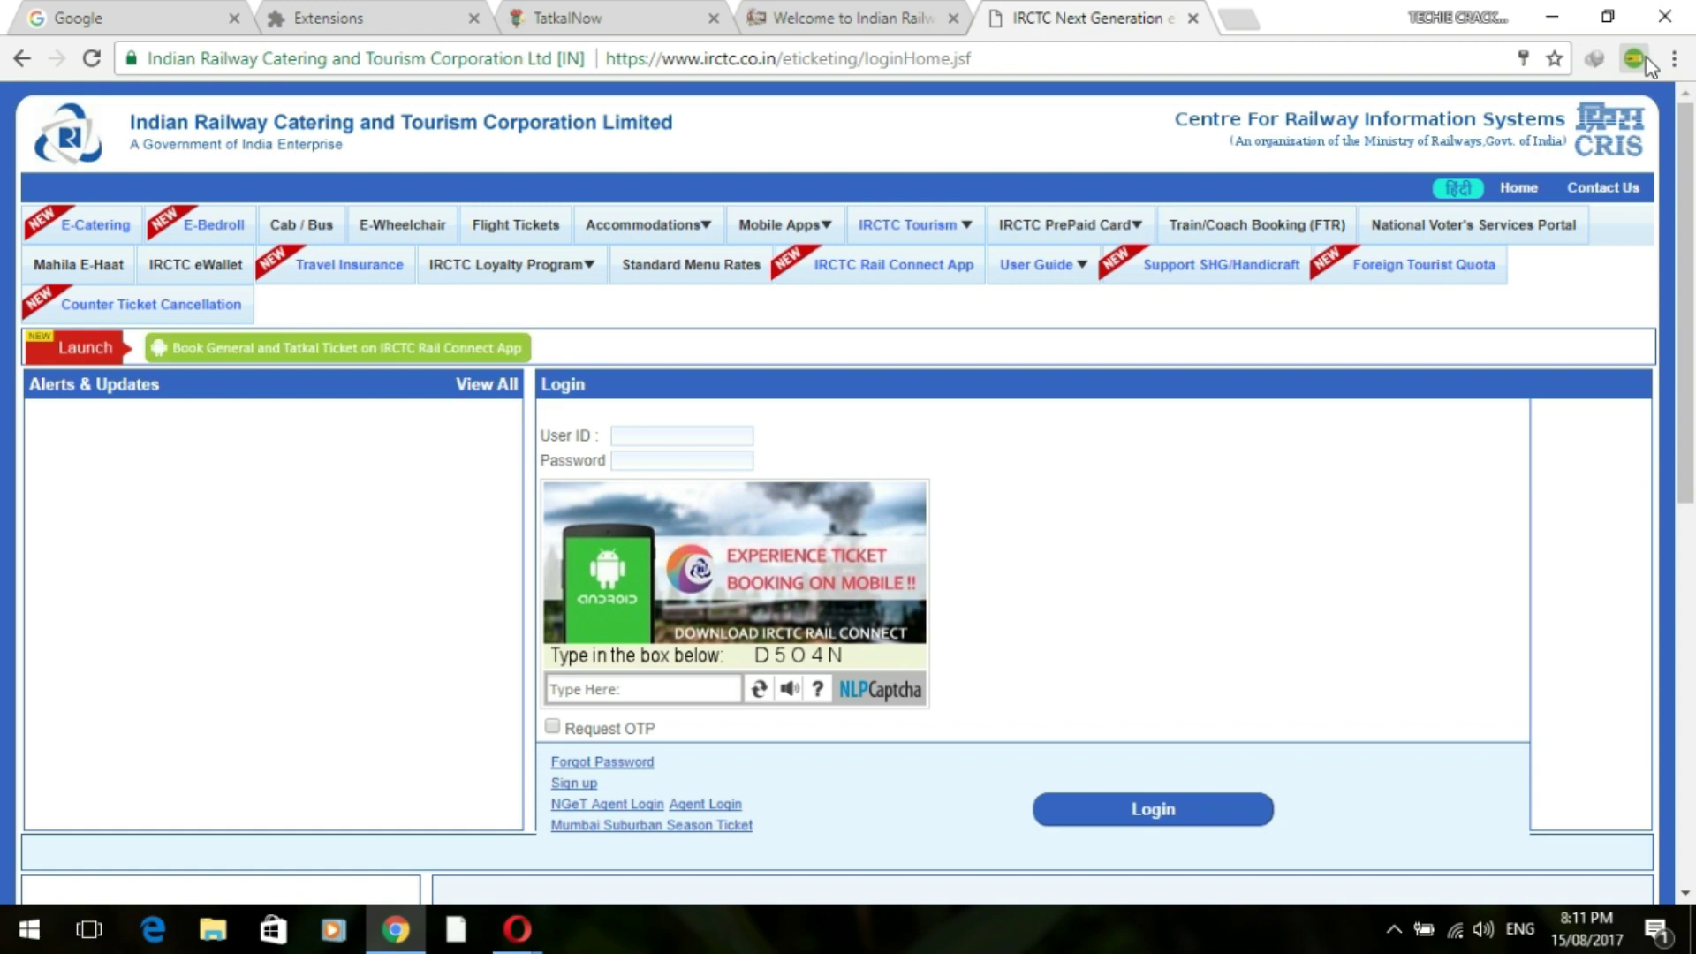
Start booking the saved Kozhikode to Ernakulam Jn ticket for 14/11/2017 on train 16345 Netravati Express from the extension's ticket list
left_click(1643, 58)
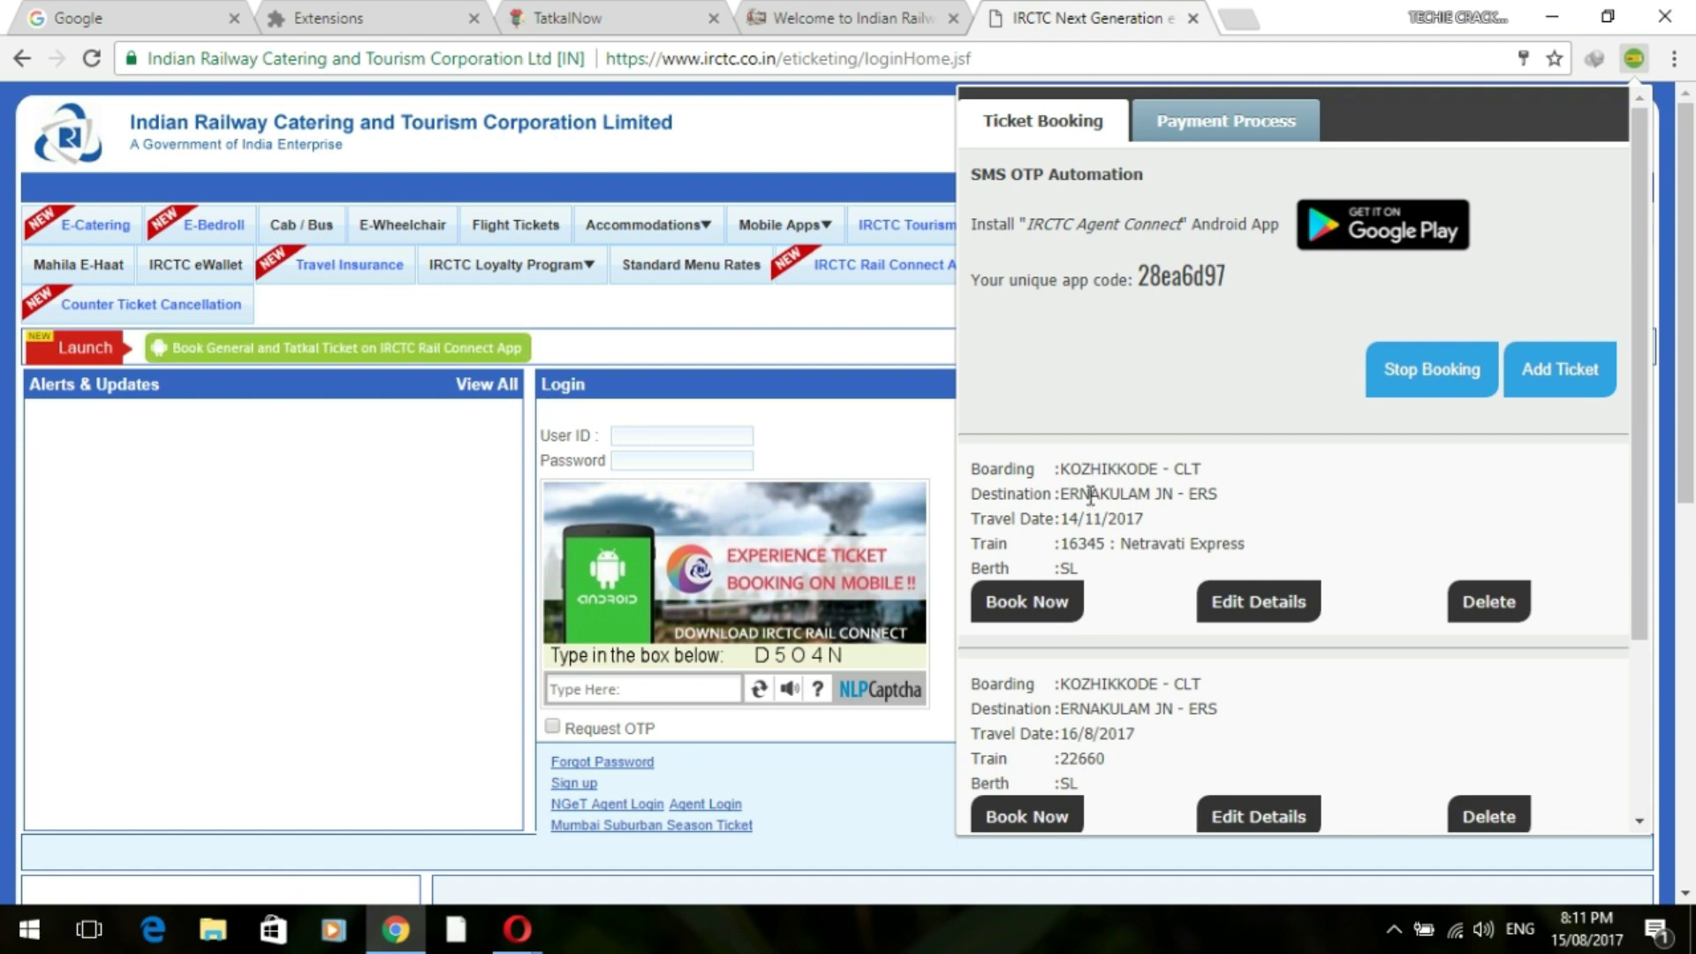
scroll(1127, 654, "down", 2)
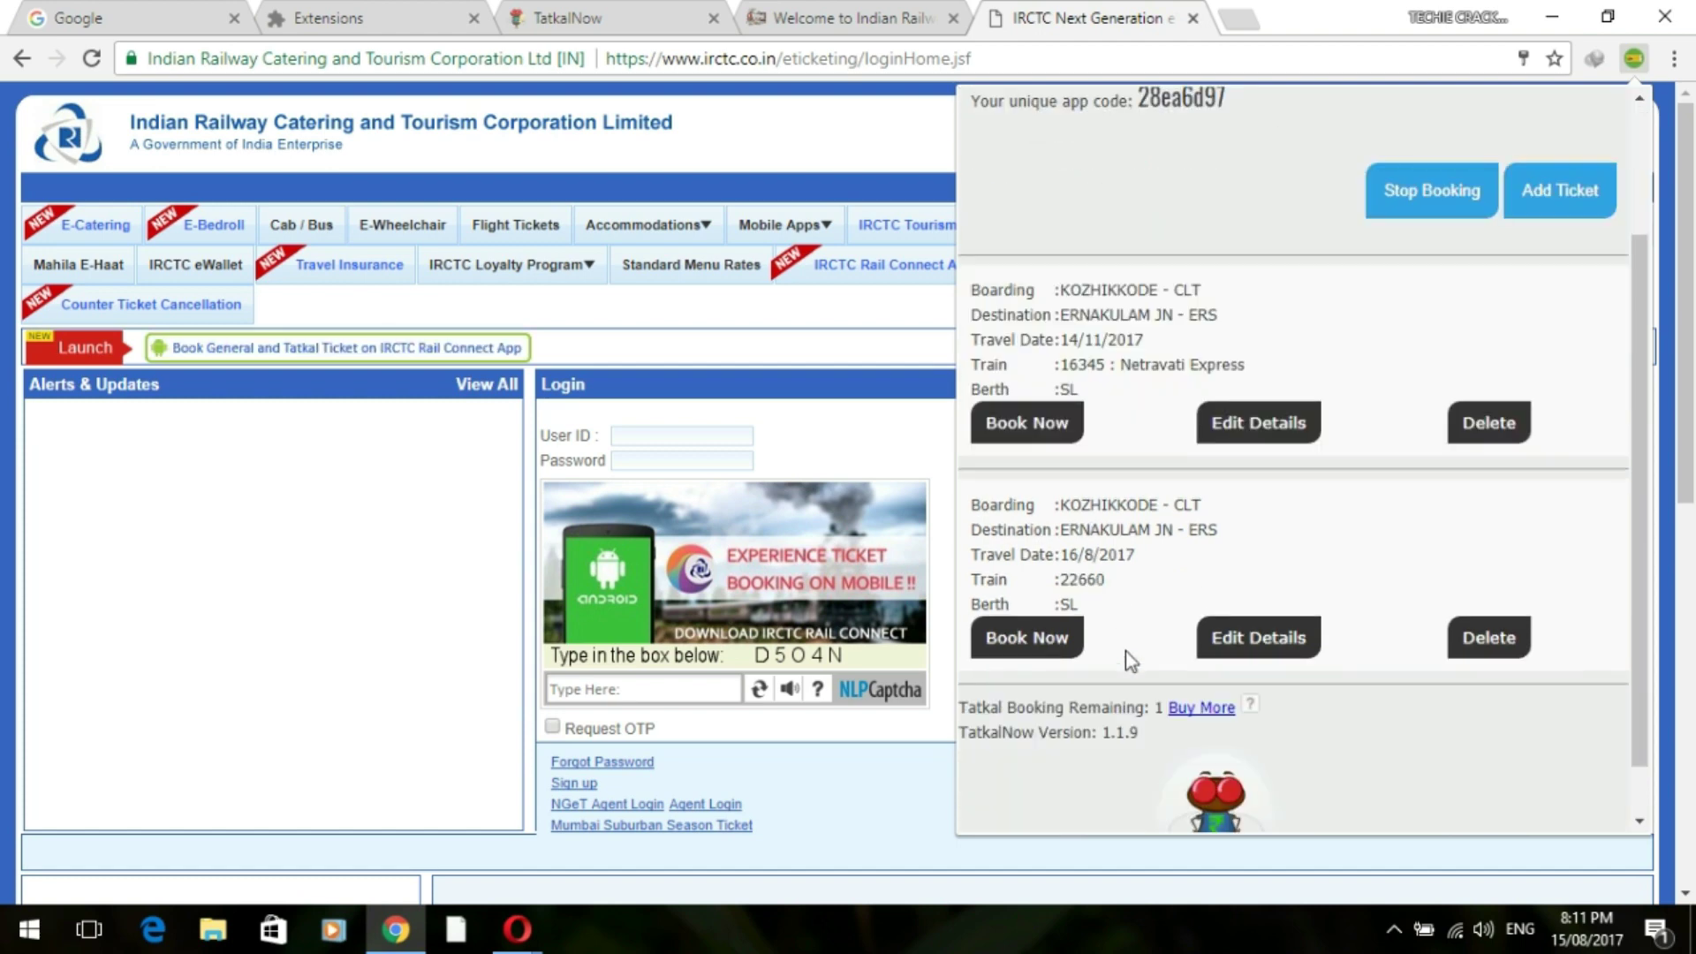
scroll(1126, 651, "down", 1)
scroll(1128, 651, "up", 3)
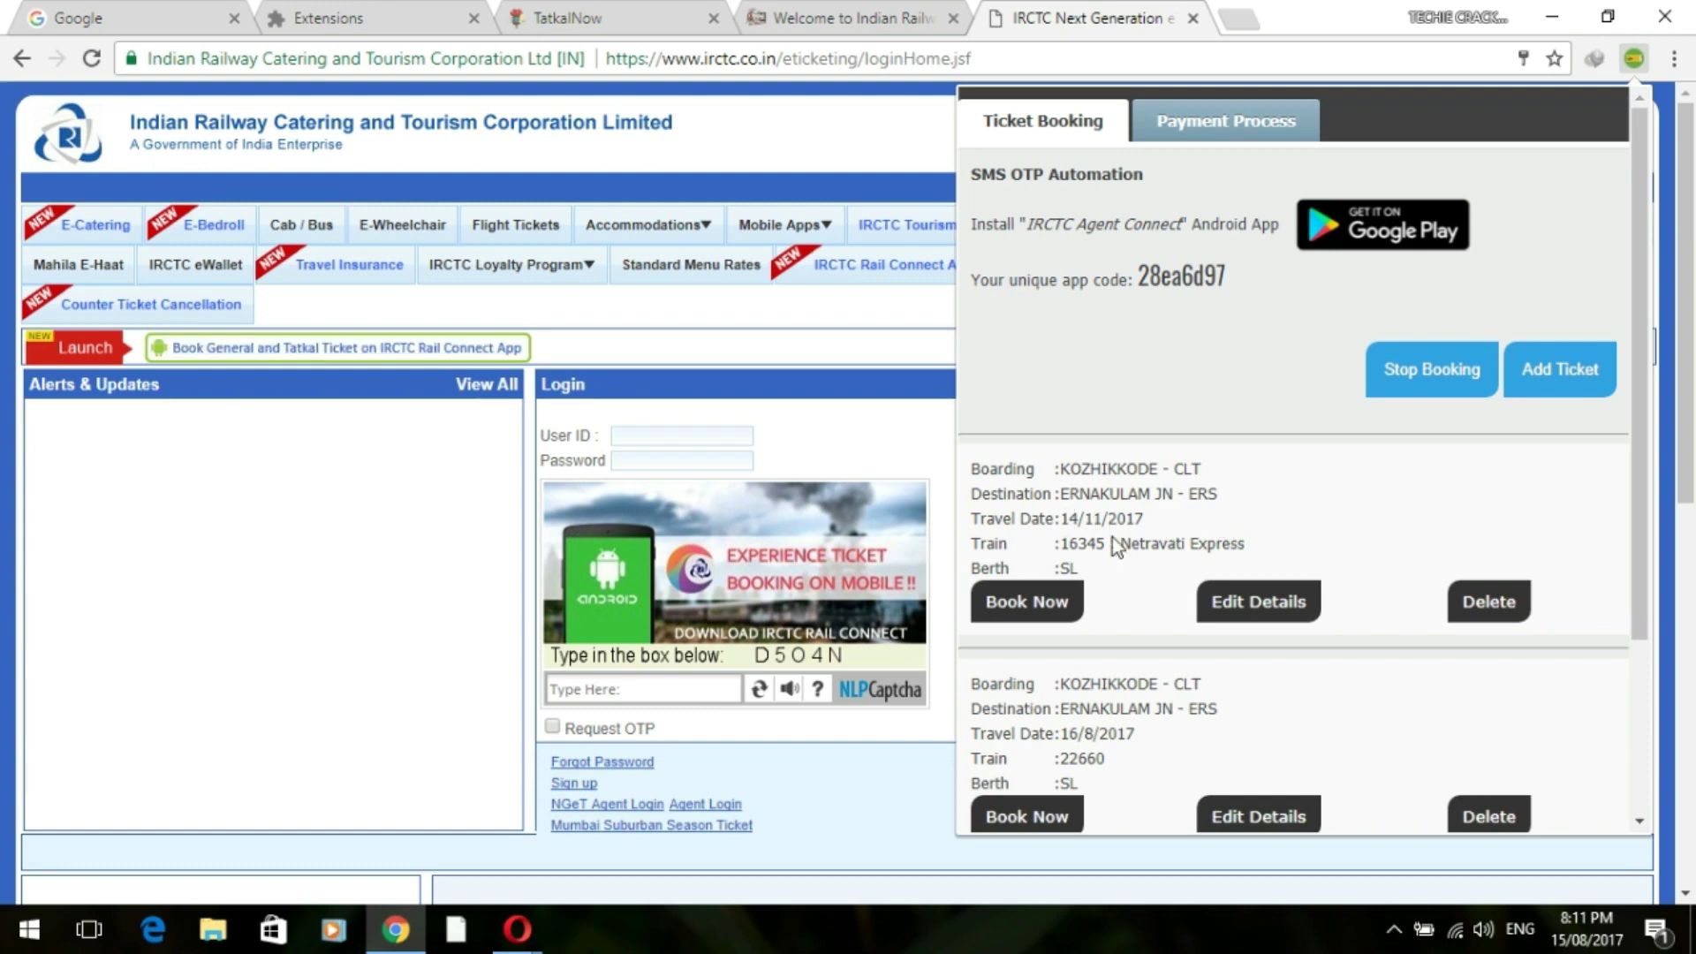
left_click(1007, 611)
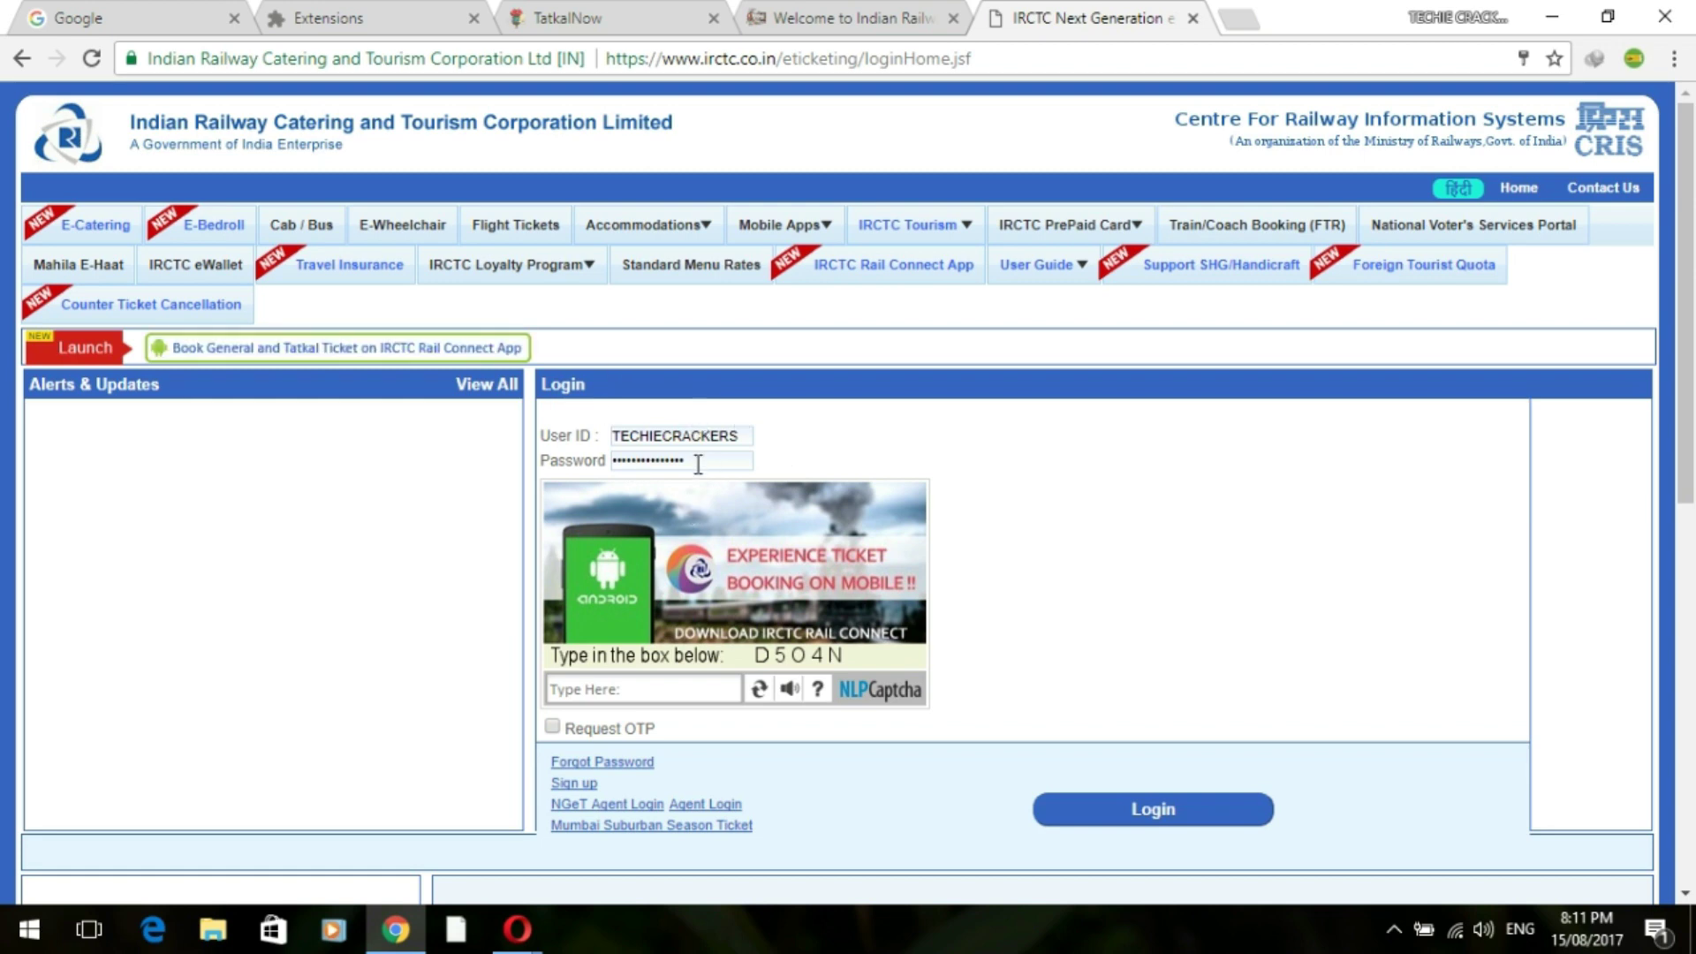
Fill in the captcha of the IRCTC login form with the characters shown in its image
left_click(655, 700)
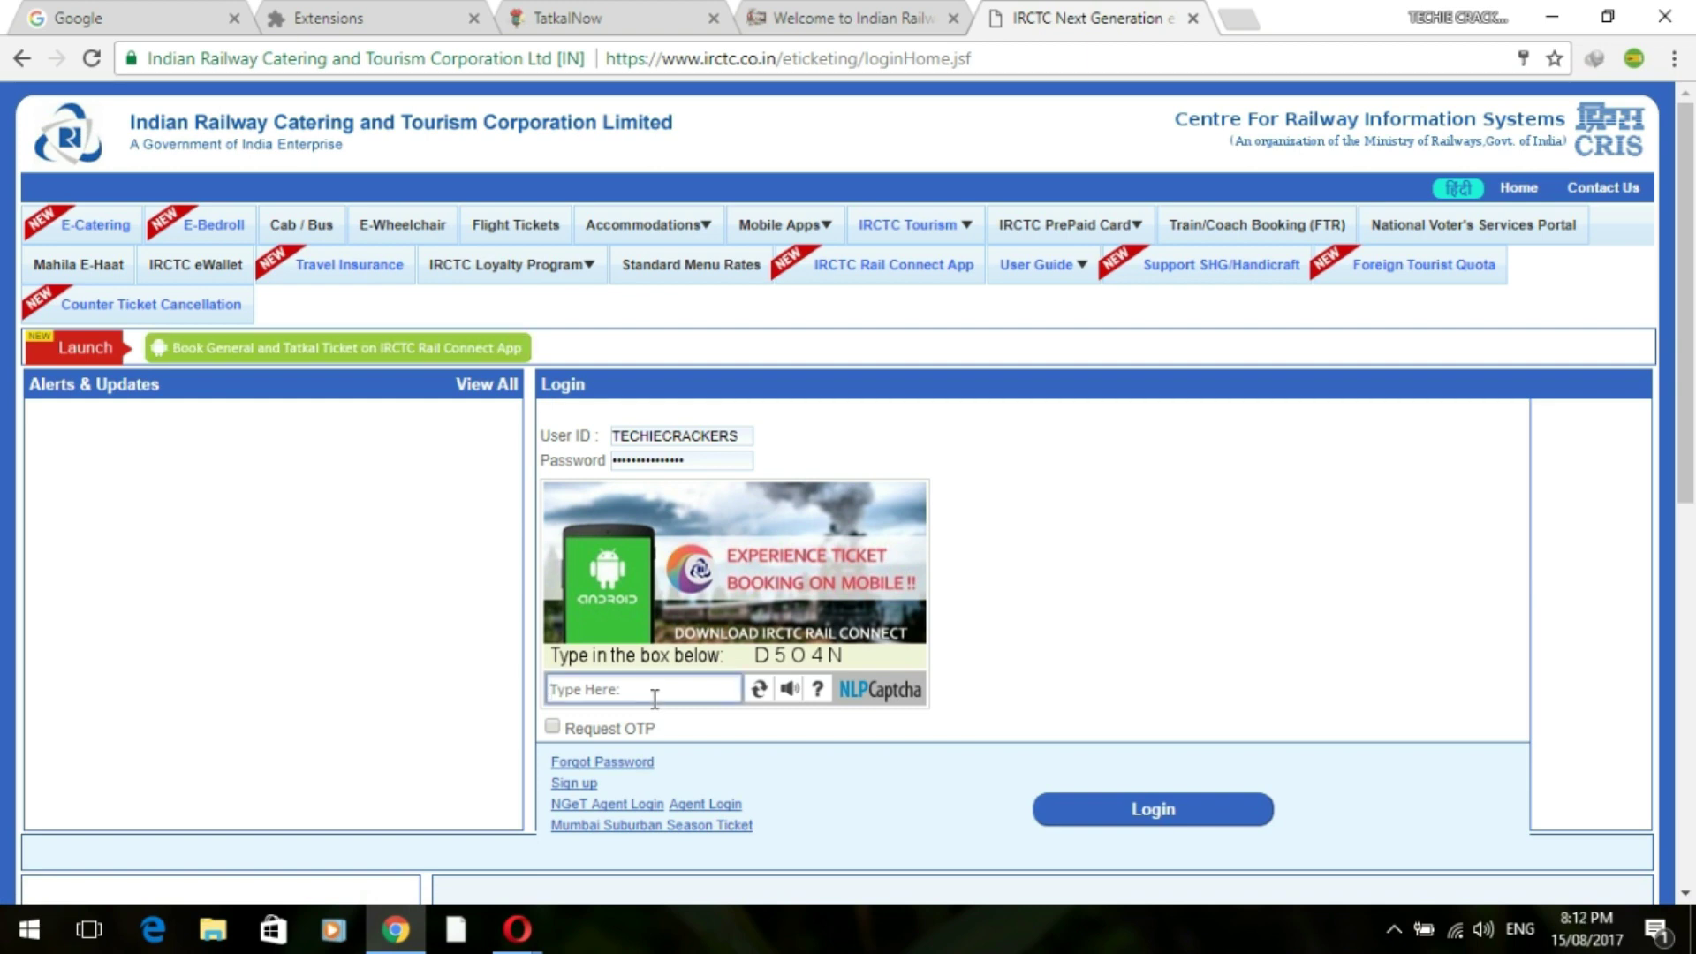
type("d")
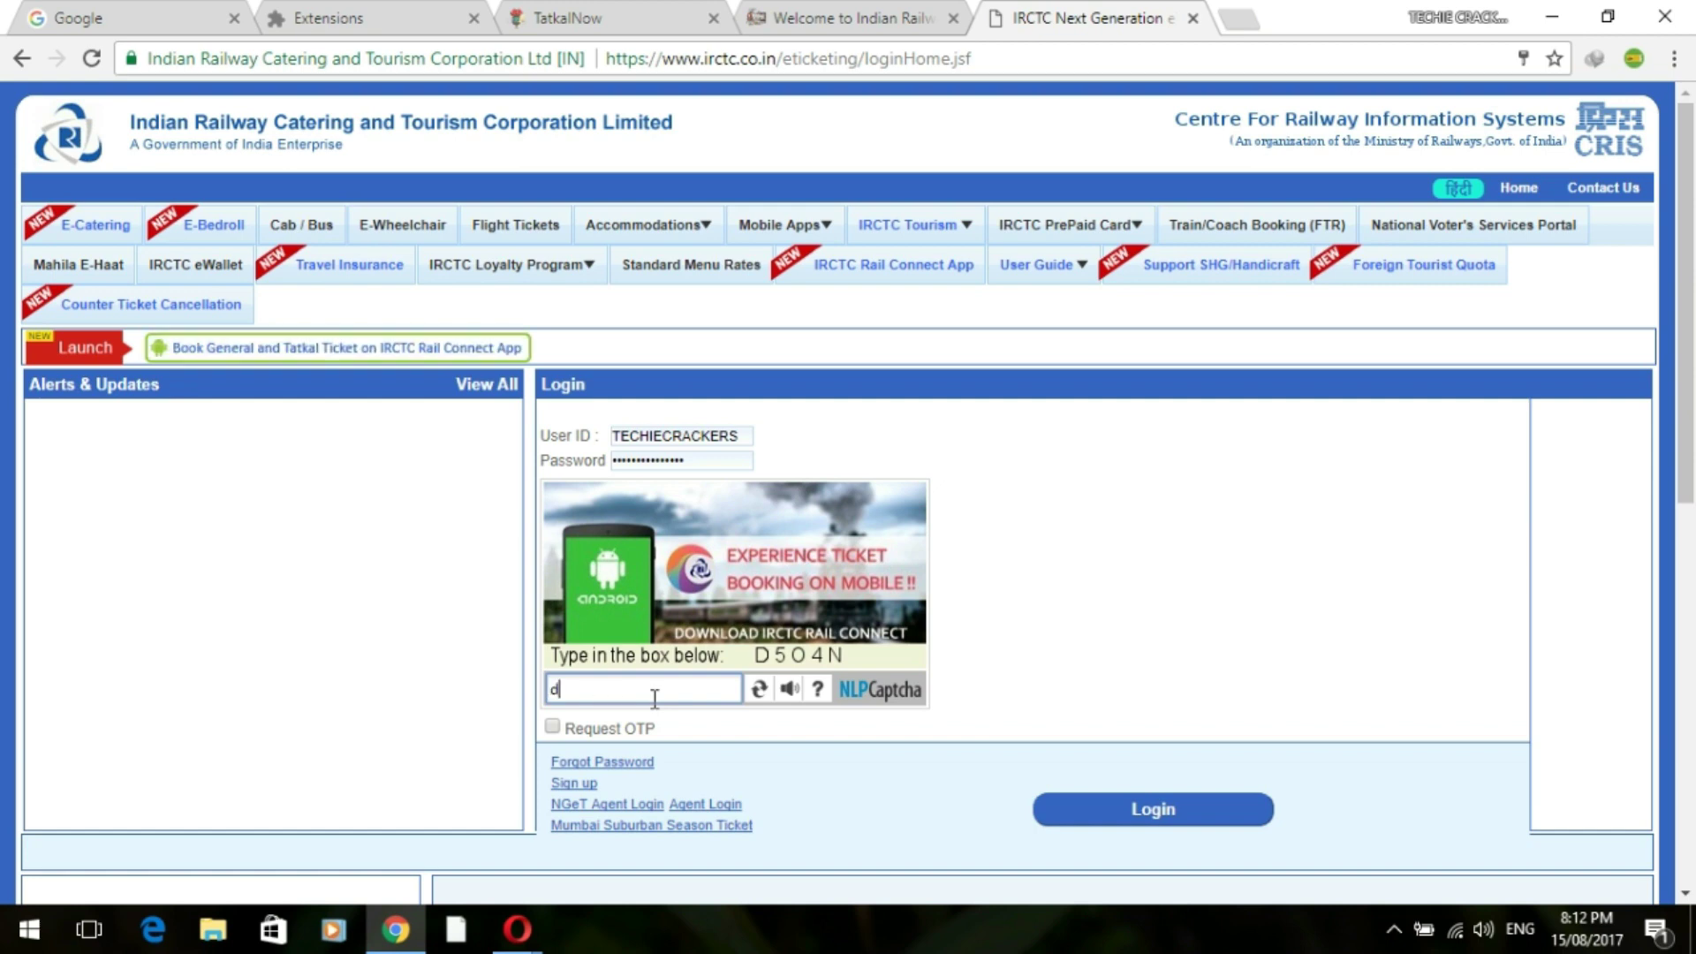
key("BackSpace")
type("D")
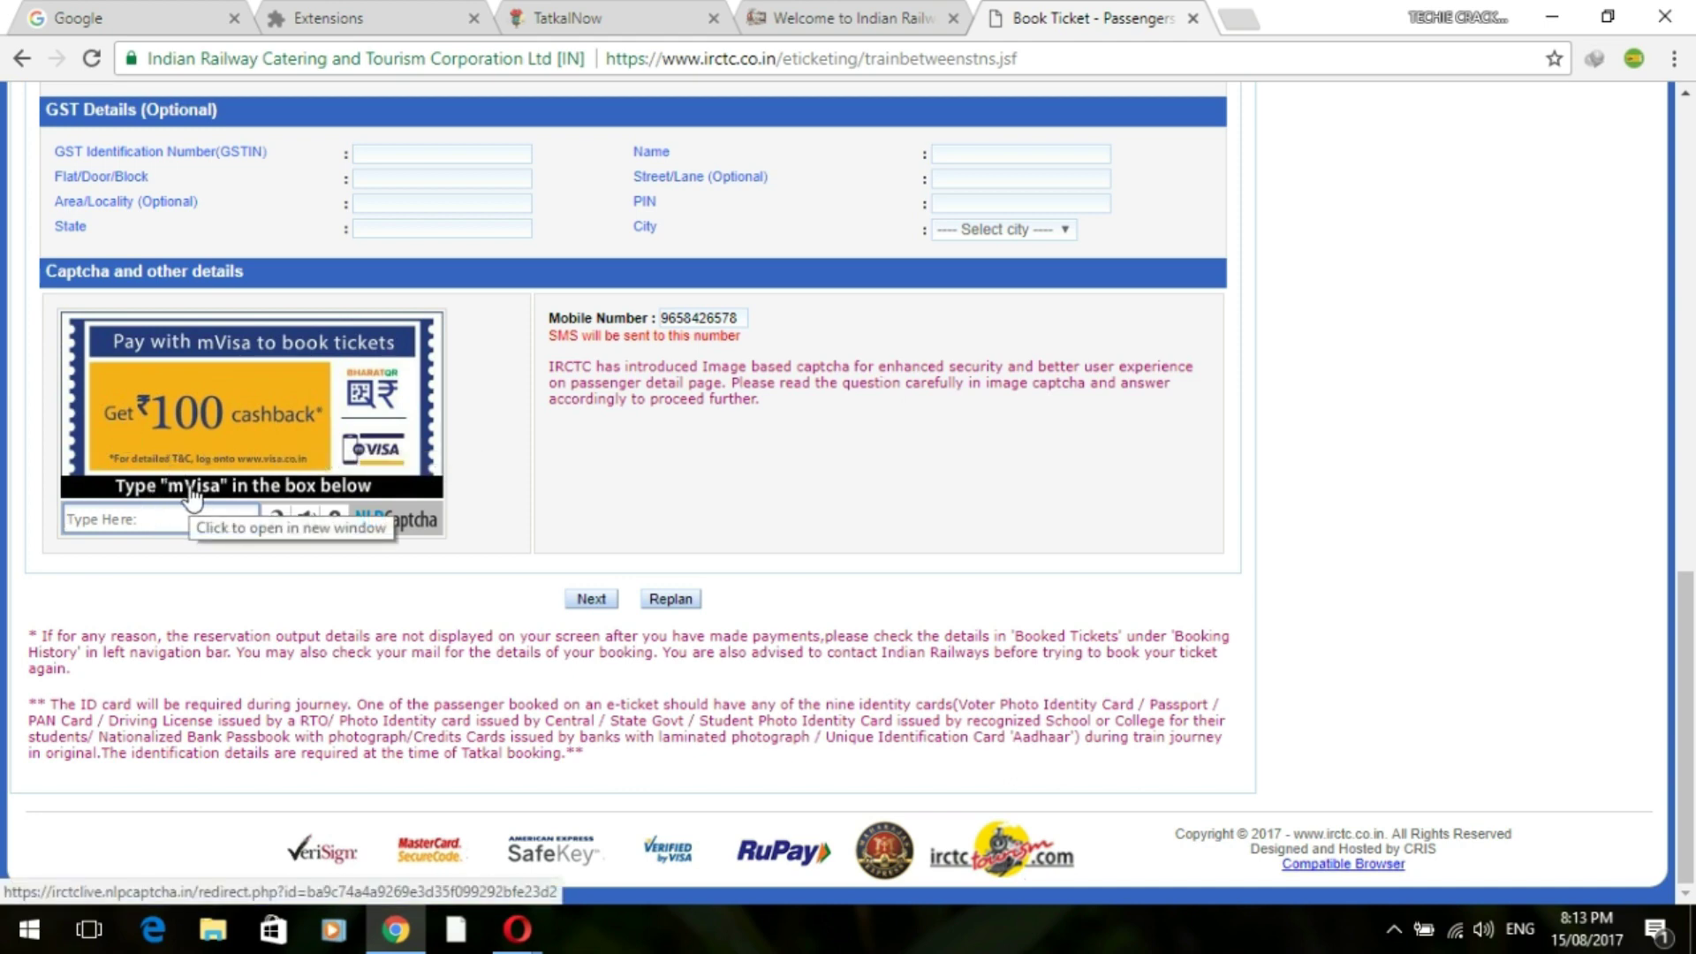
Answer the captcha at the end of the passenger details page with "mVisa"
type("M")
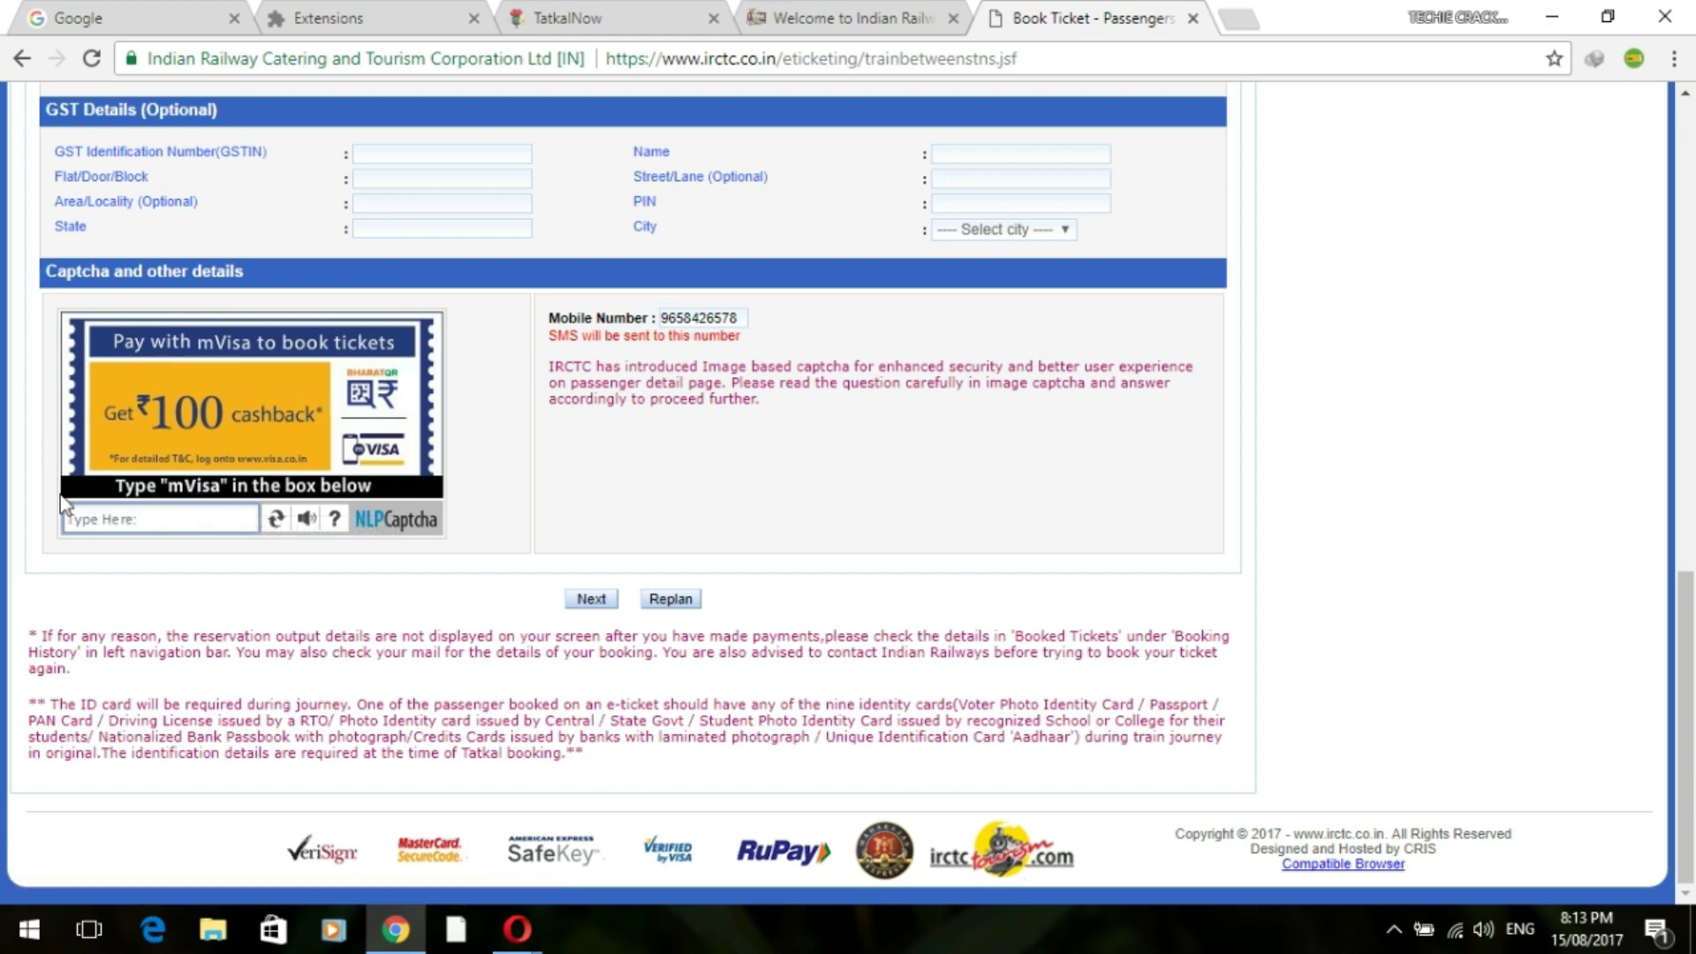
key("BackSpace")
type("m")
key("Return")
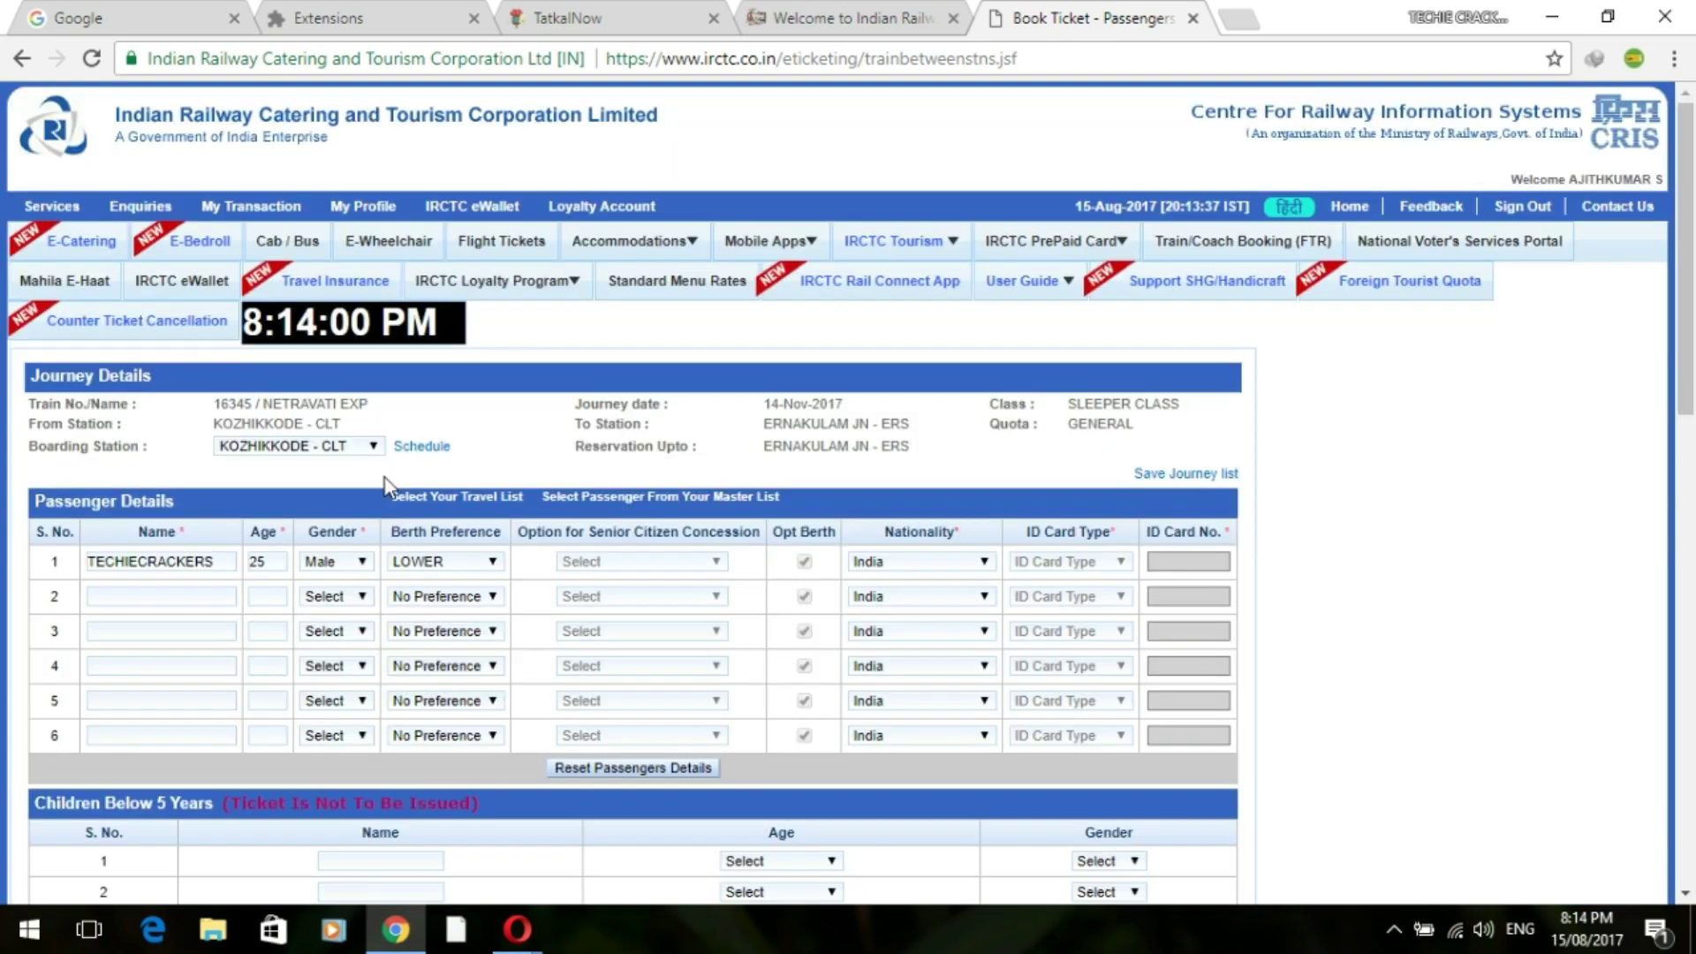
Check the auto-filled journey, passenger, berth and insurance details and submit the booking form to continue to payment
scroll(386, 479, "down", 3)
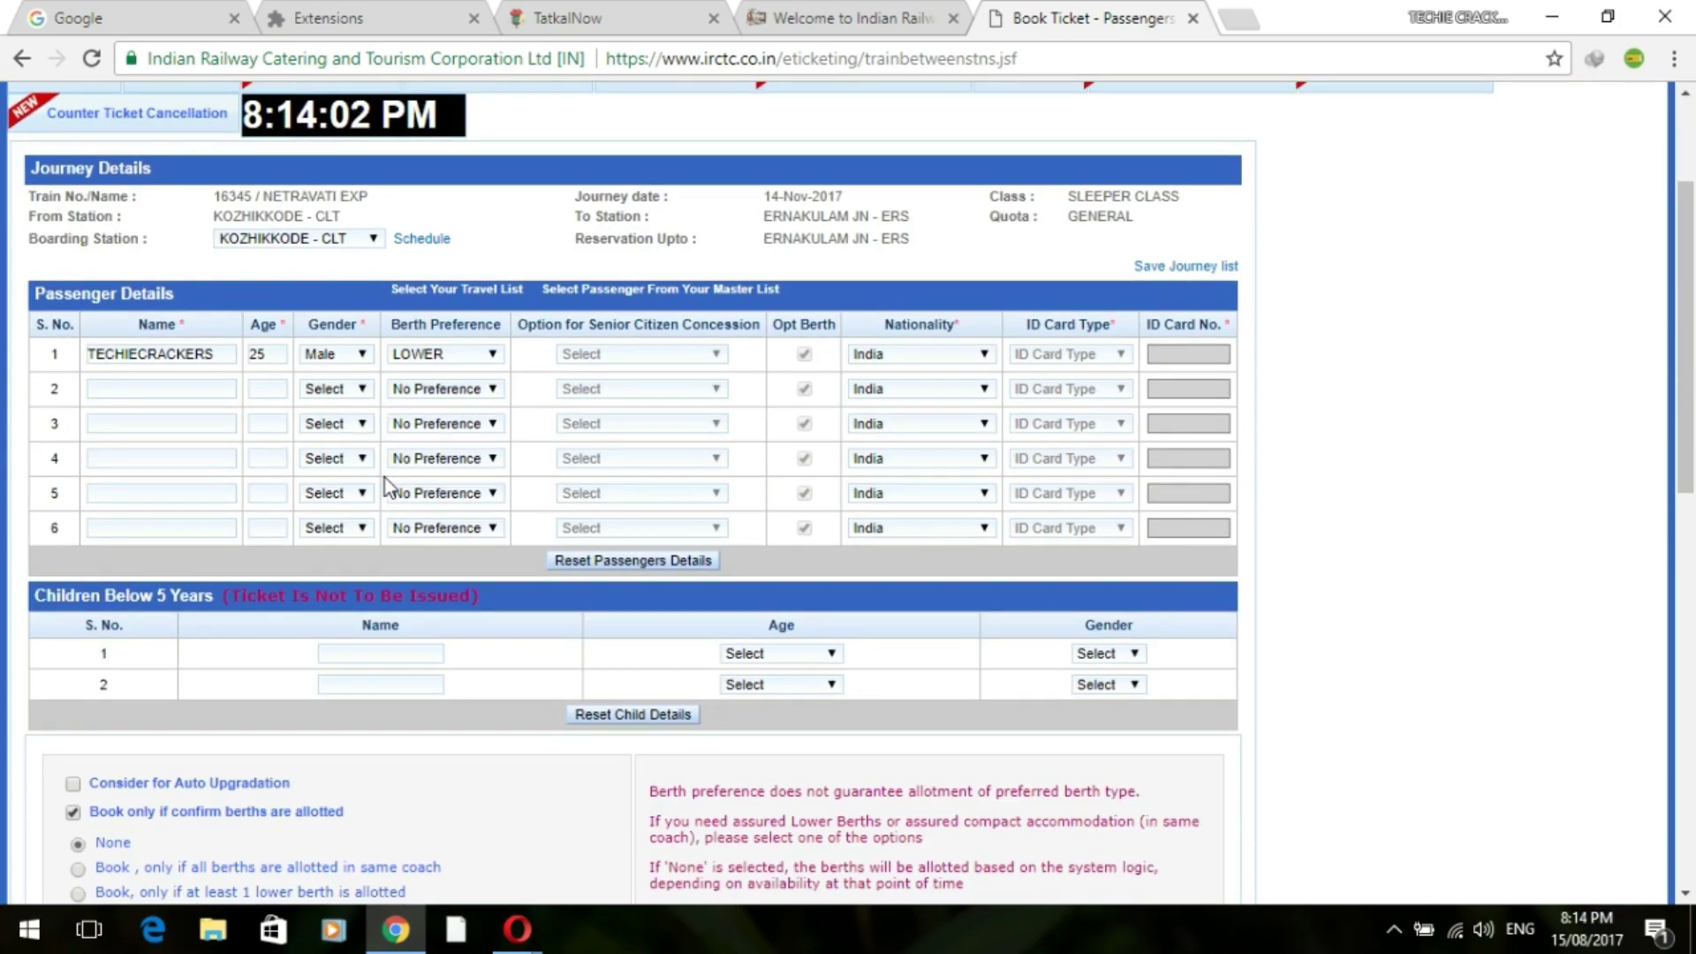
scroll(386, 479, "down", 5)
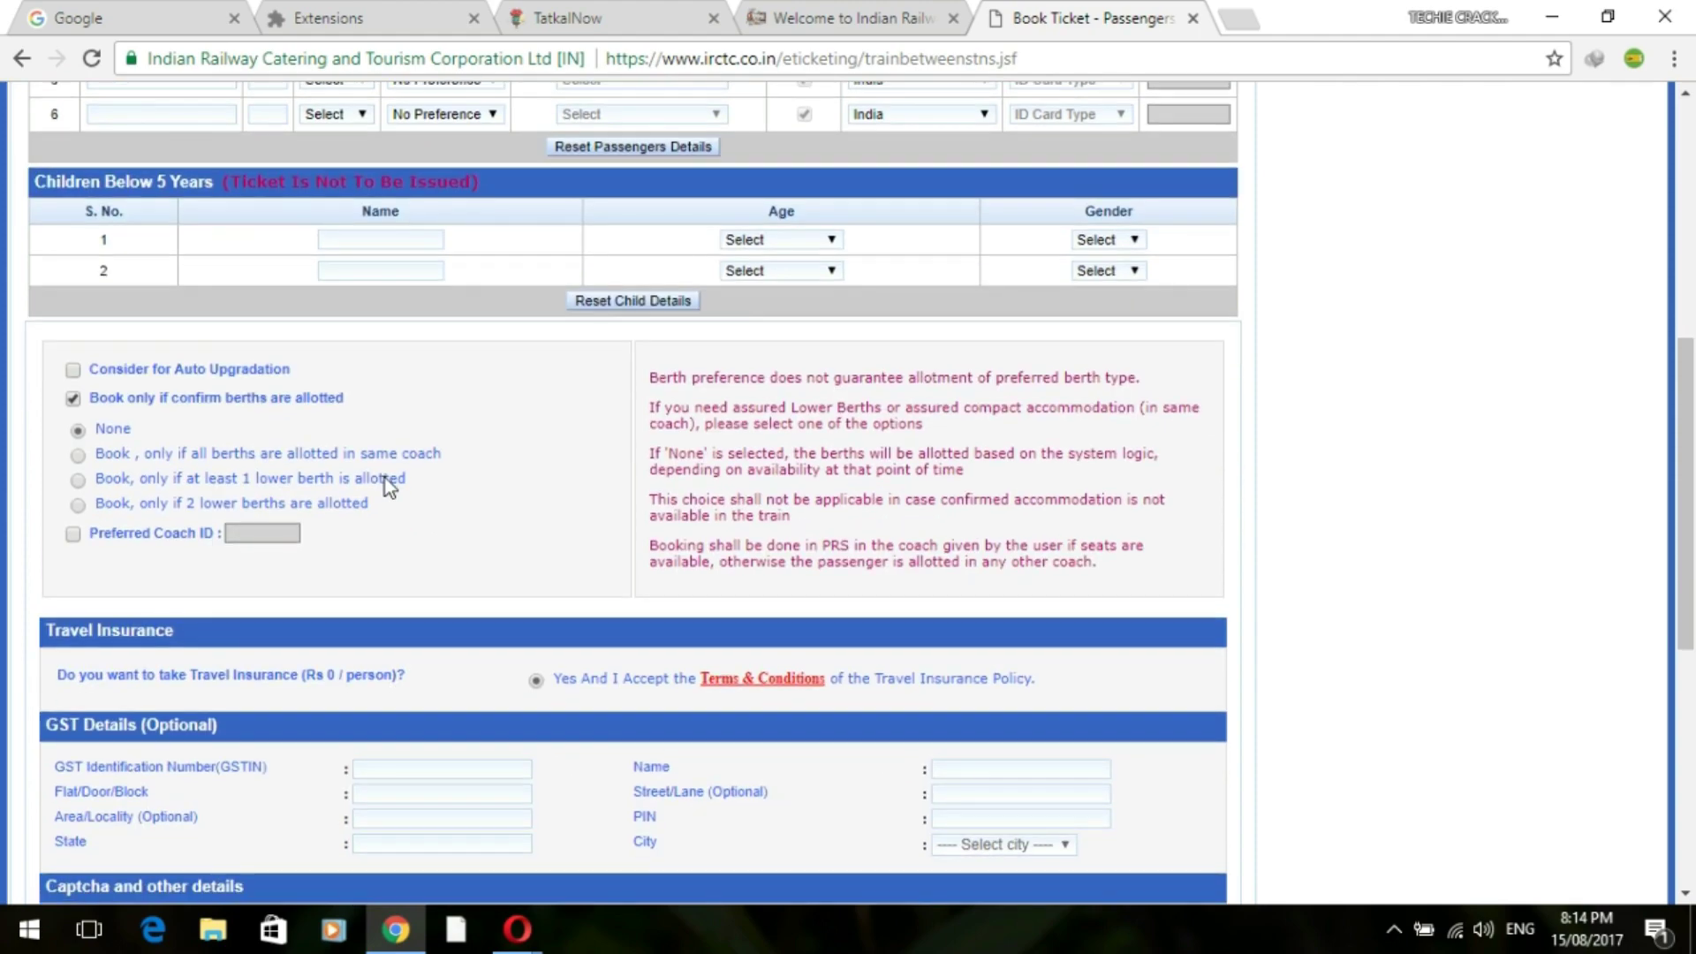
scroll(385, 479, "down", 2)
scroll(385, 478, "up", 2)
scroll(385, 479, "down", 2)
scroll(385, 479, "down", 5)
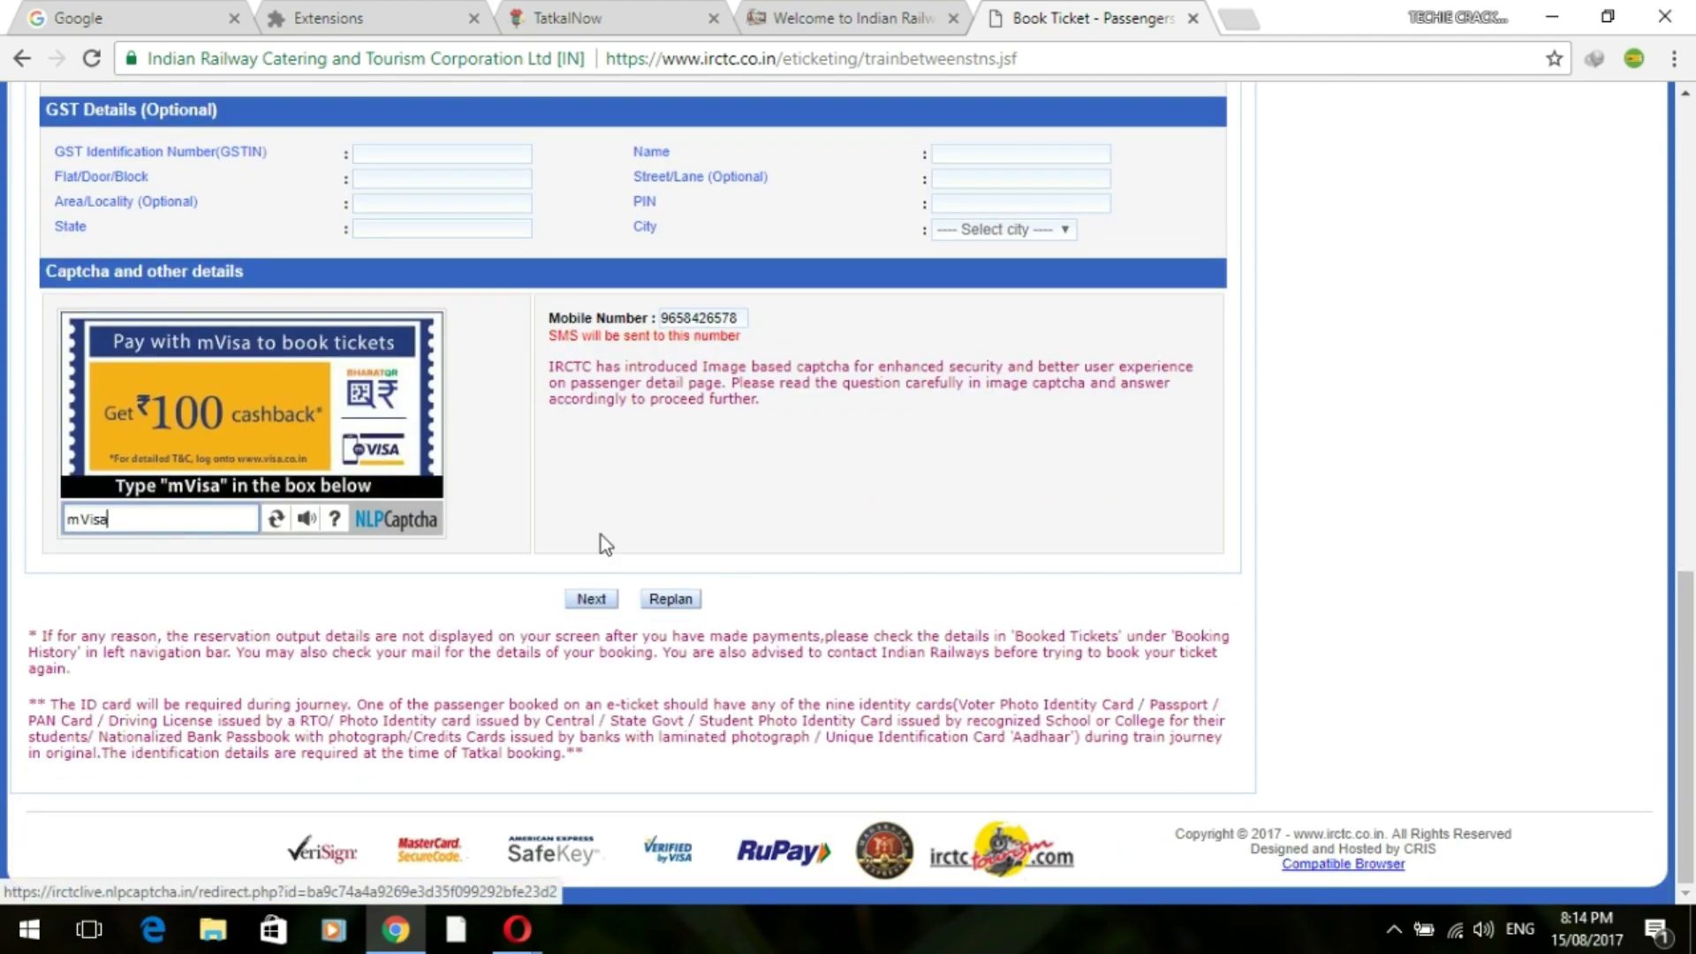
left_click(591, 600)
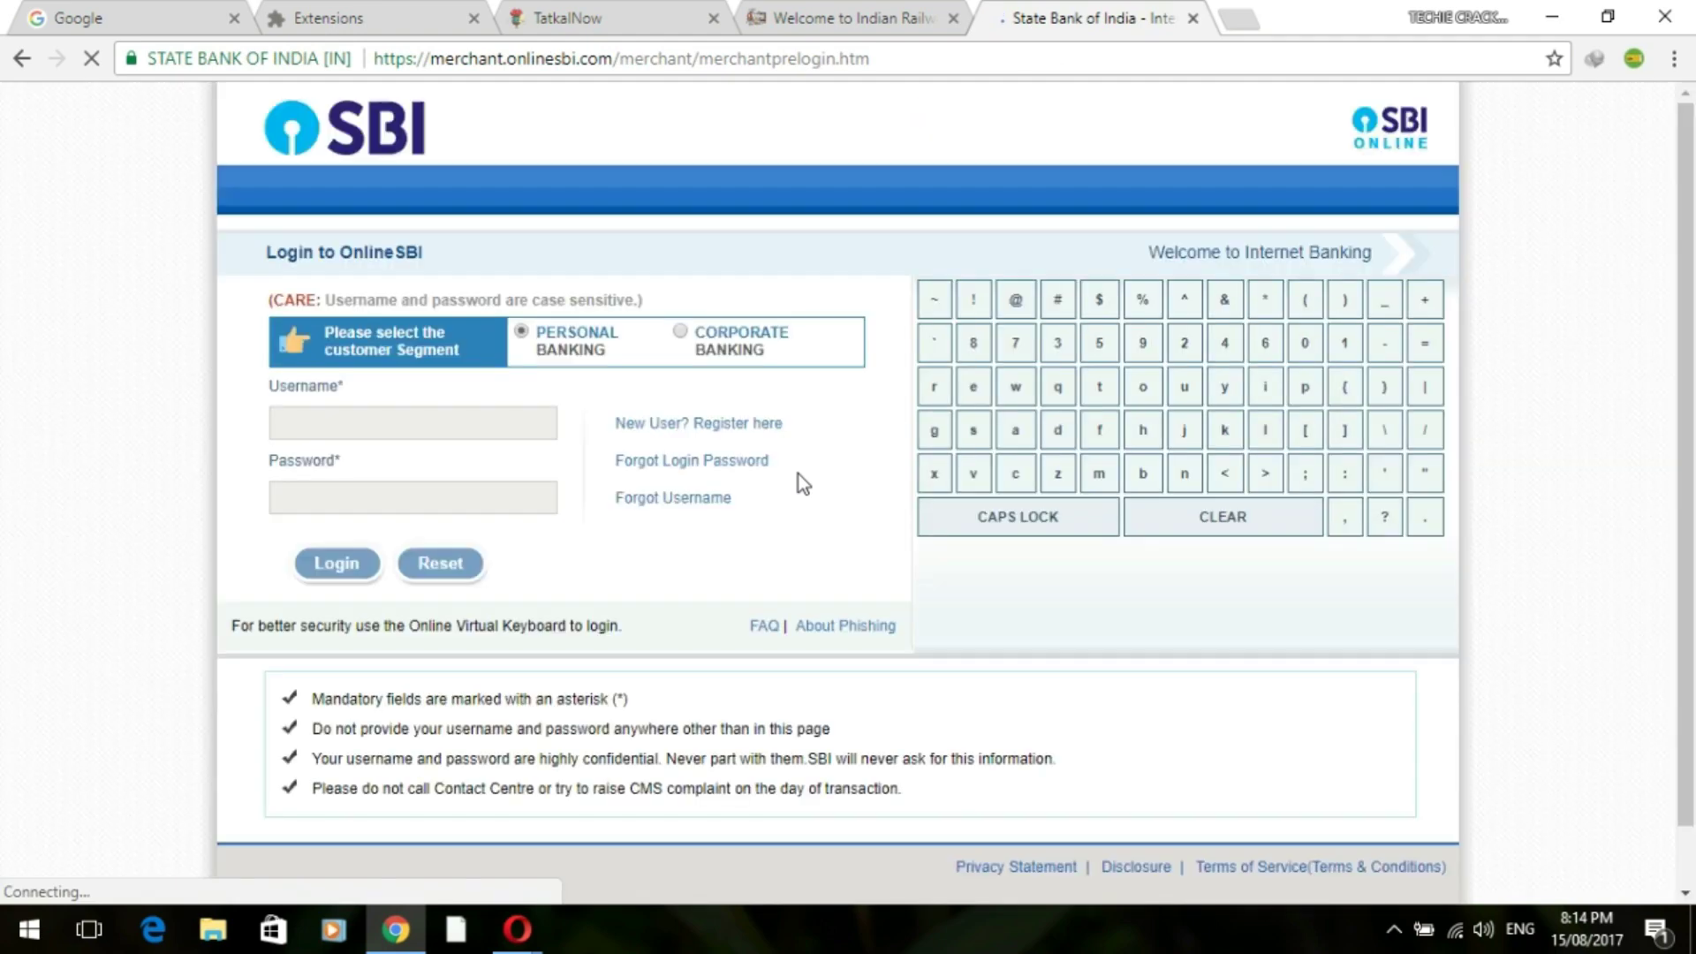
Submit the State Bank of India personal banking login, return to the train list page and close the bank's tab
left_click(335, 570)
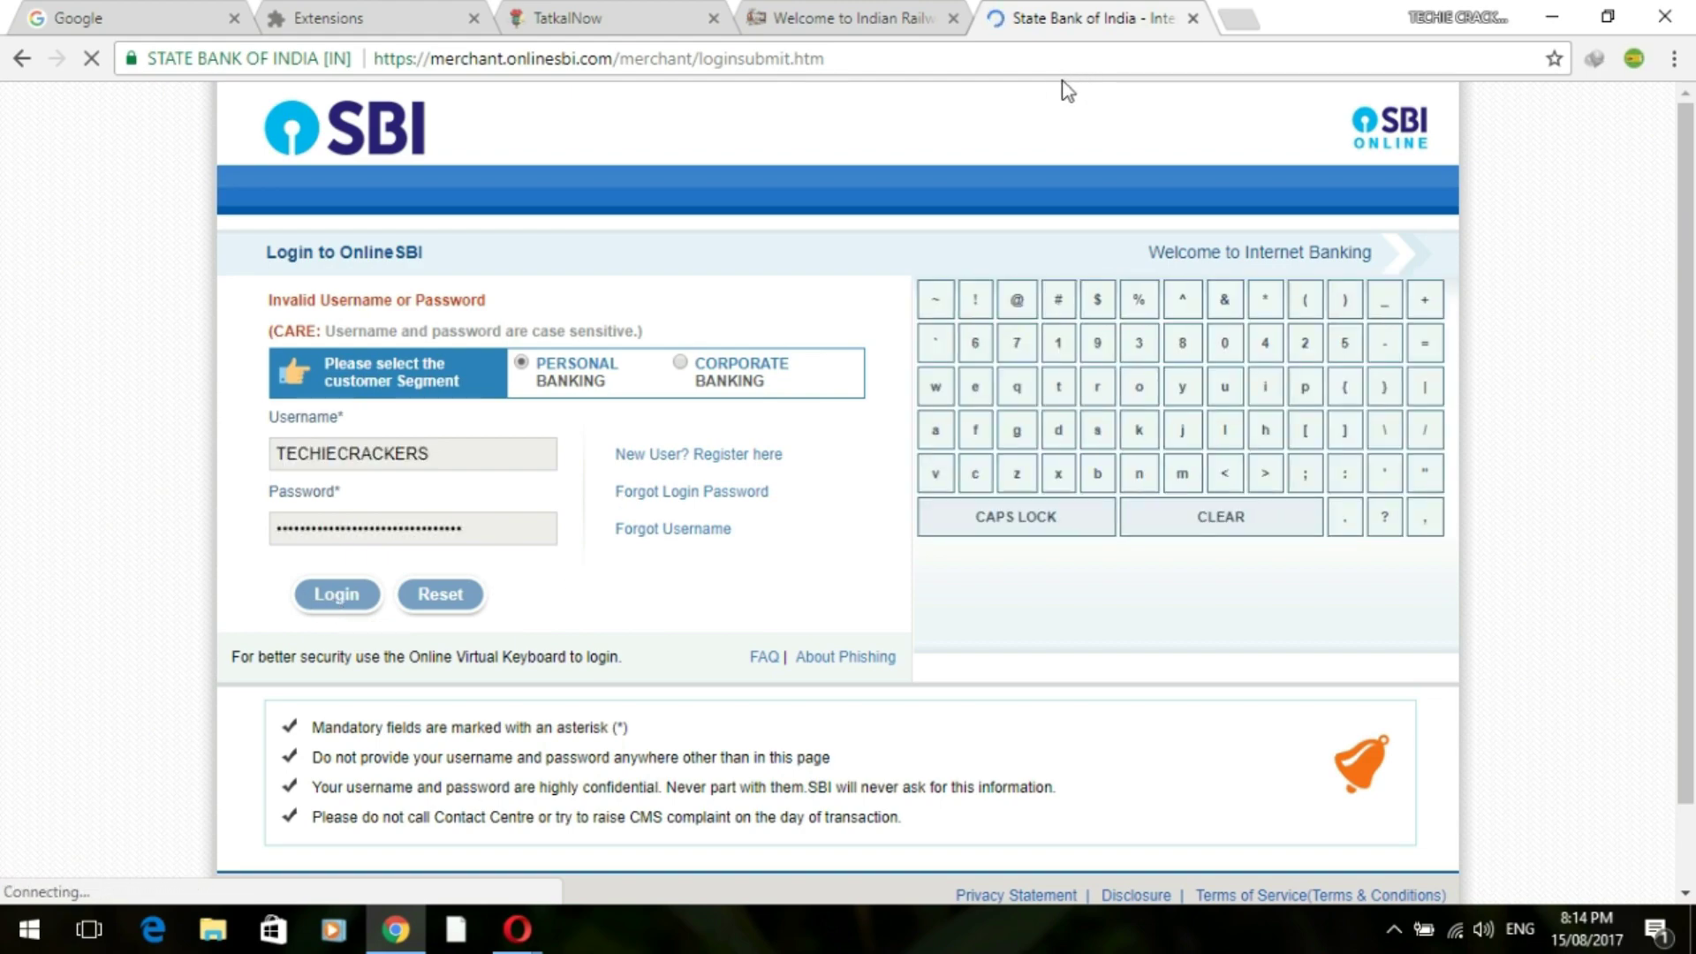
left_click(833, 17)
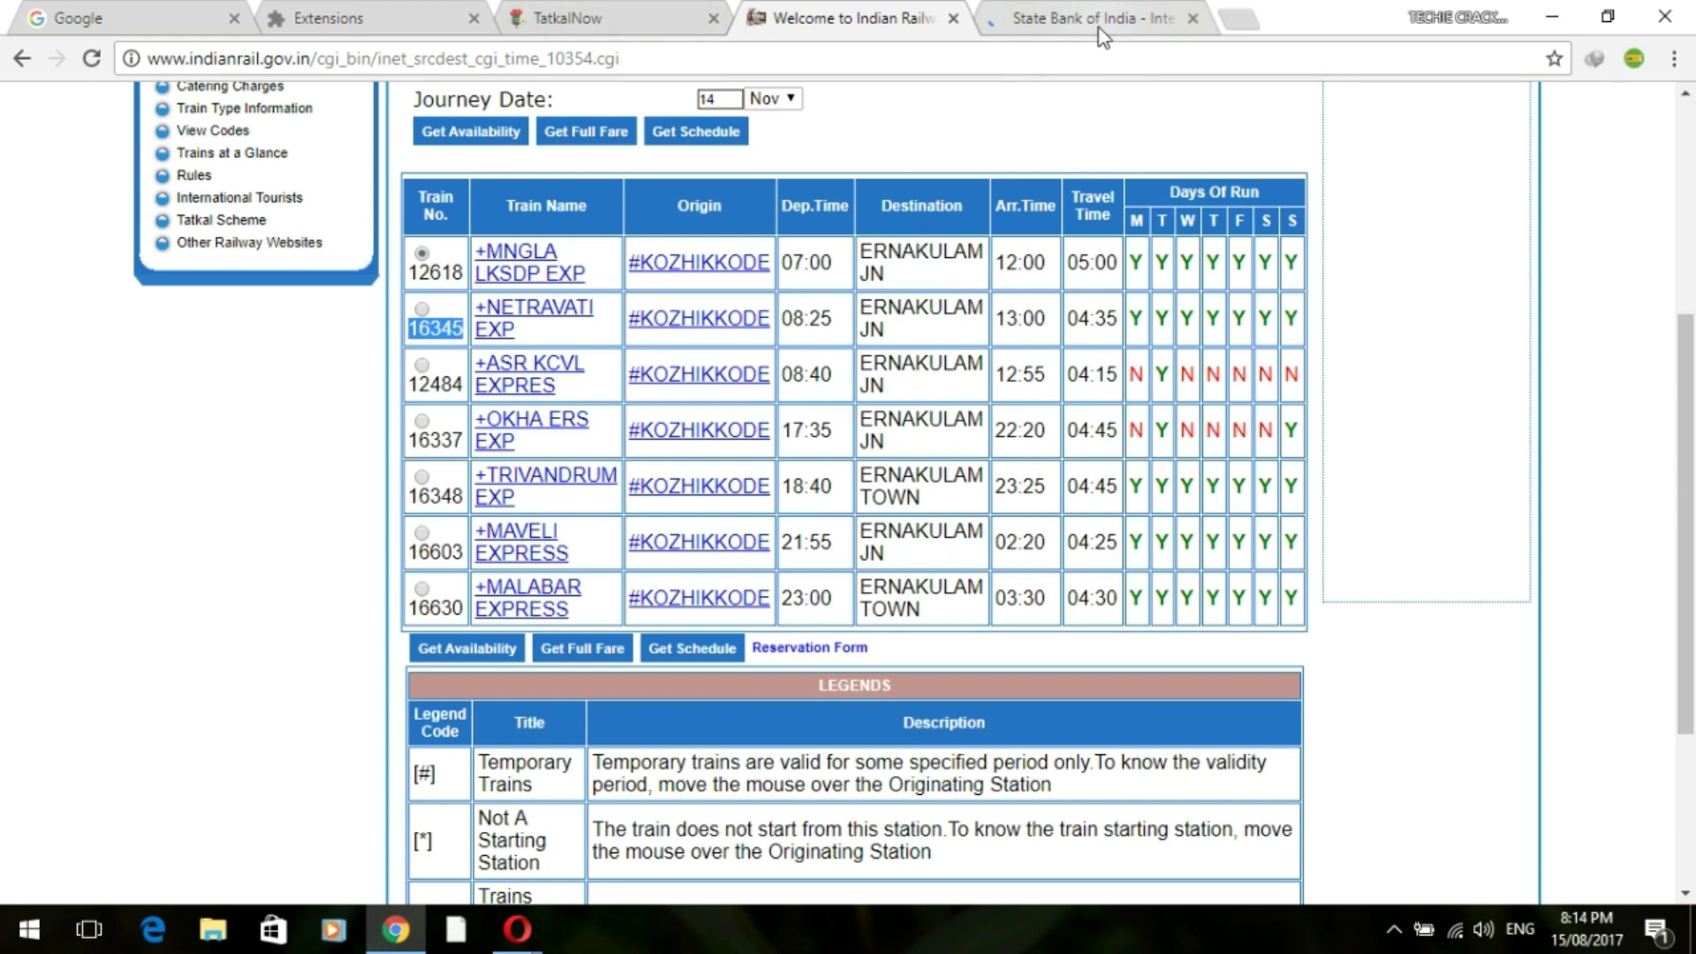
left_click(1193, 19)
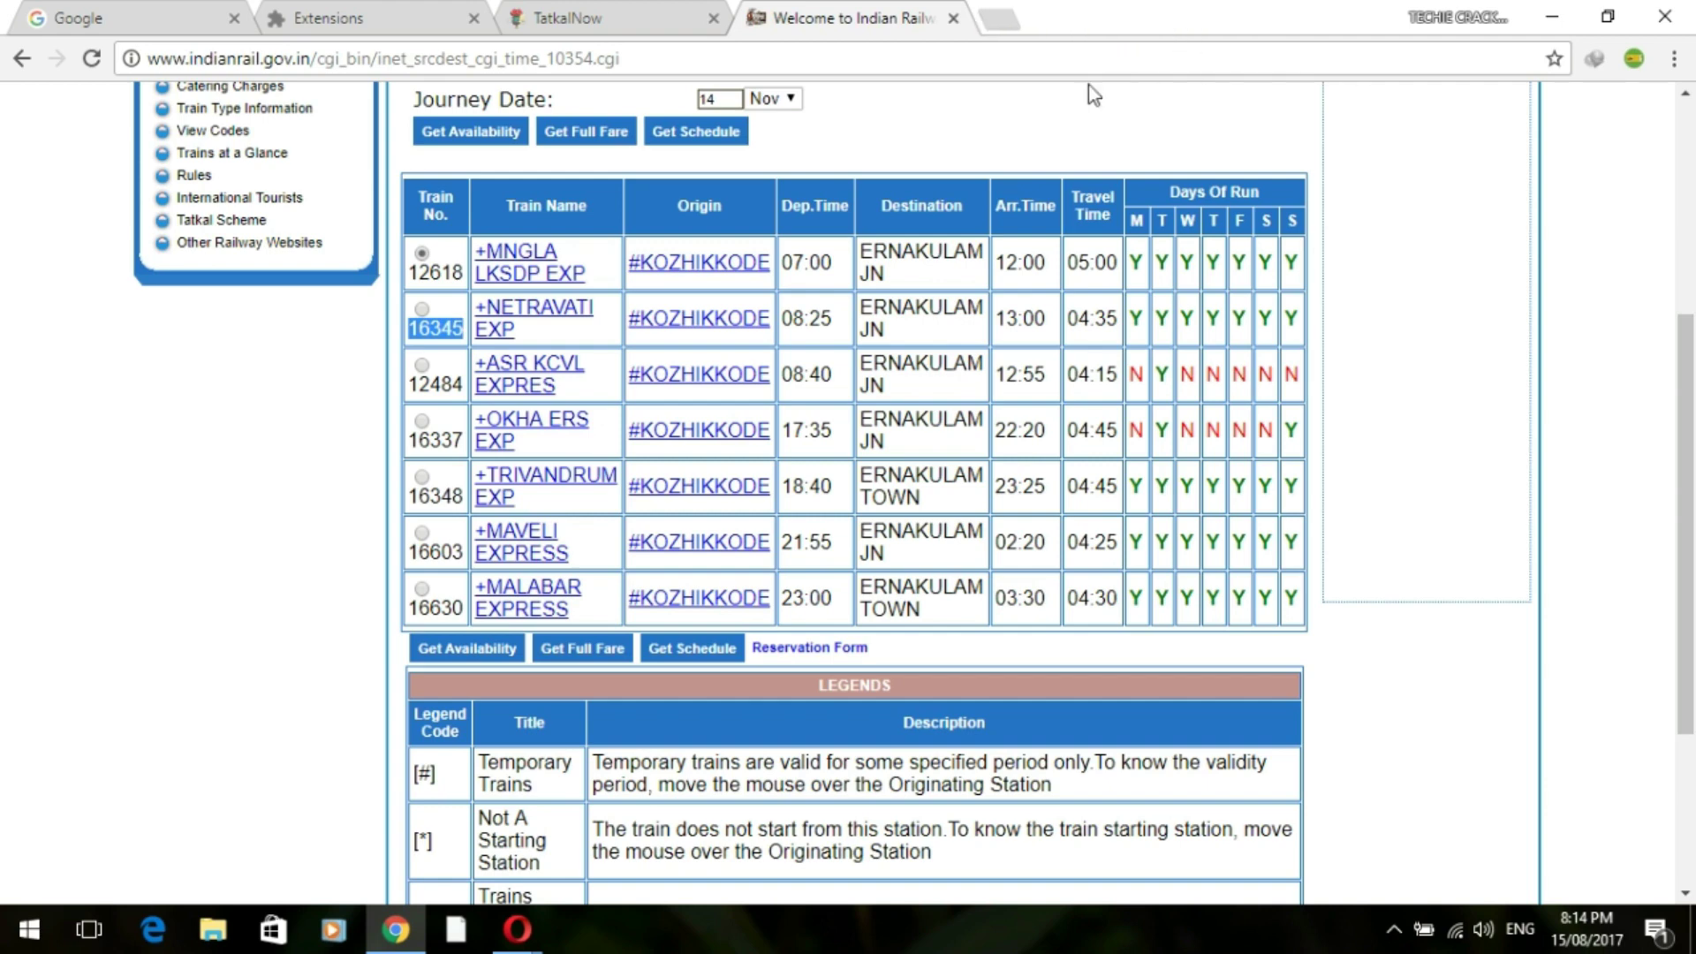